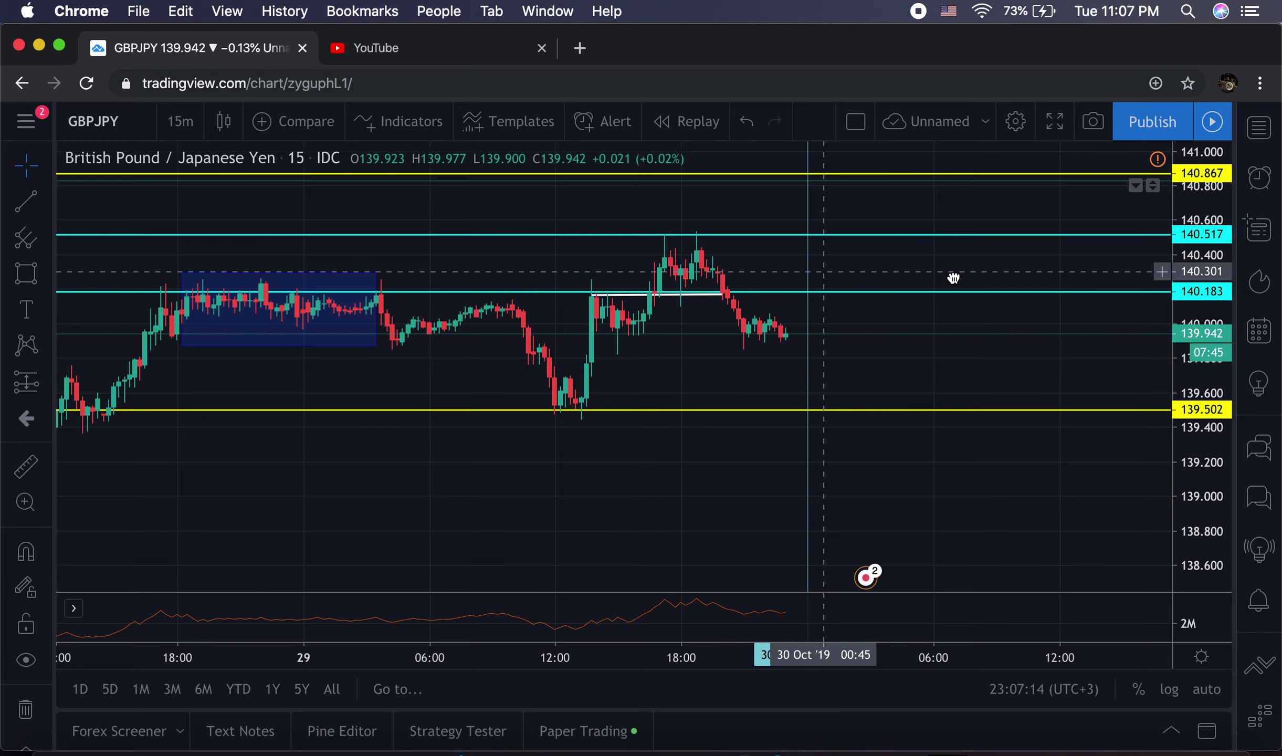
# Pan the GBPJPY 15-minute chart so the range box and the 140.867–139.502 levels are in view.
pyautogui.moveTo(953, 278); pyautogui.dragTo(1059, 237)
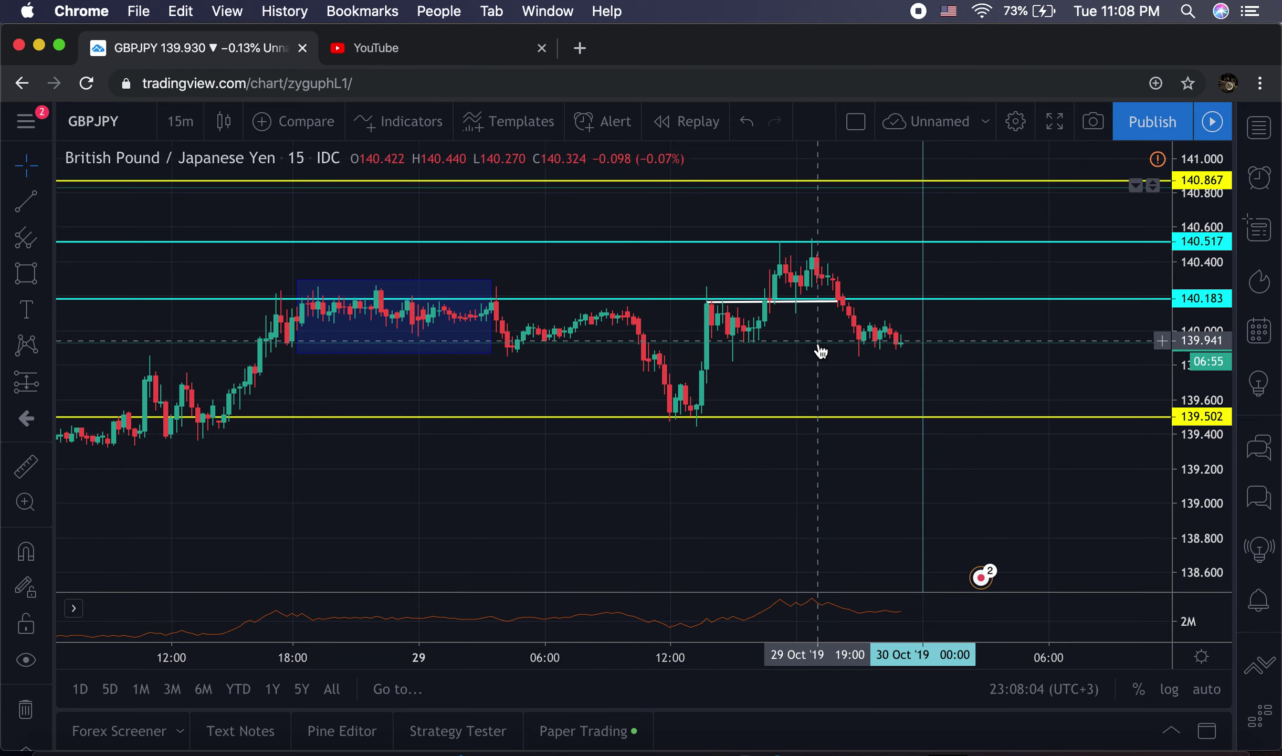
# Scroll the chart right so price near 139.97 sits between the 140.183 and 139.502 levels.
pyautogui.hscroll(5, 741, 346)
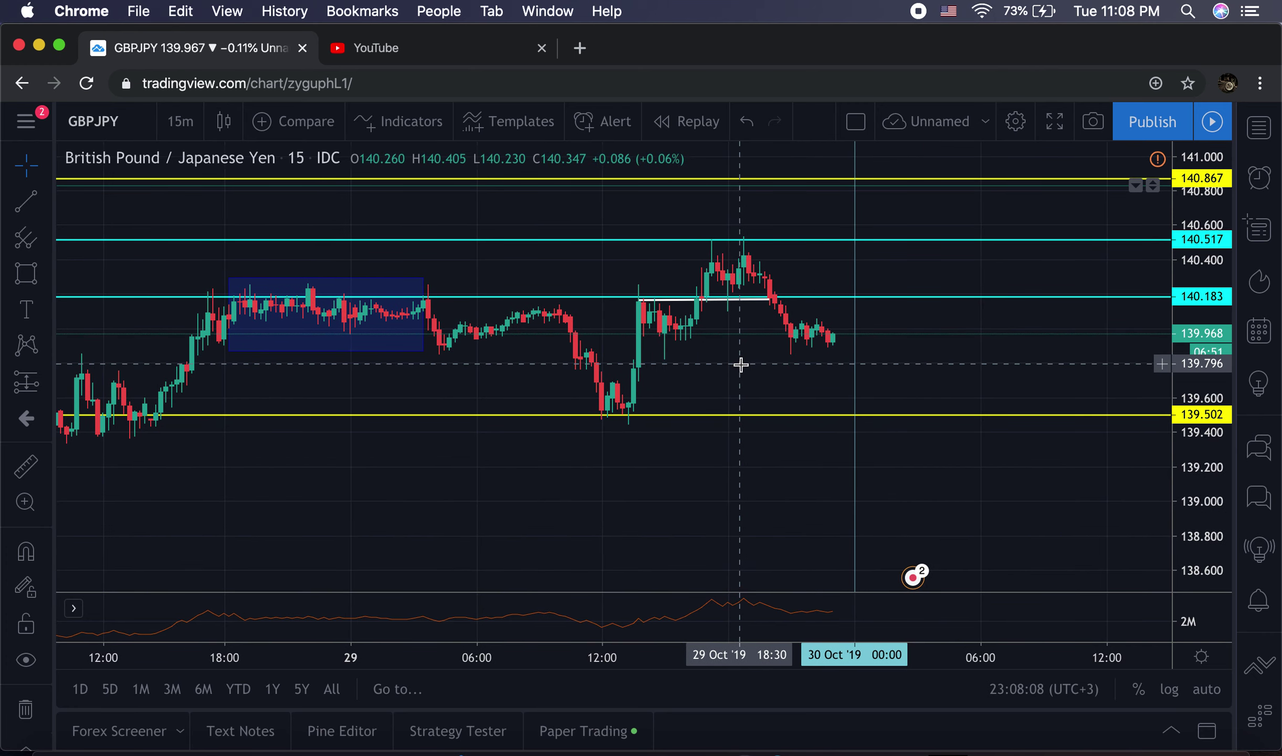
# Put the browser and chart into full screen, select the range box, and close the Saxo advert.
pyautogui.click(59, 45)
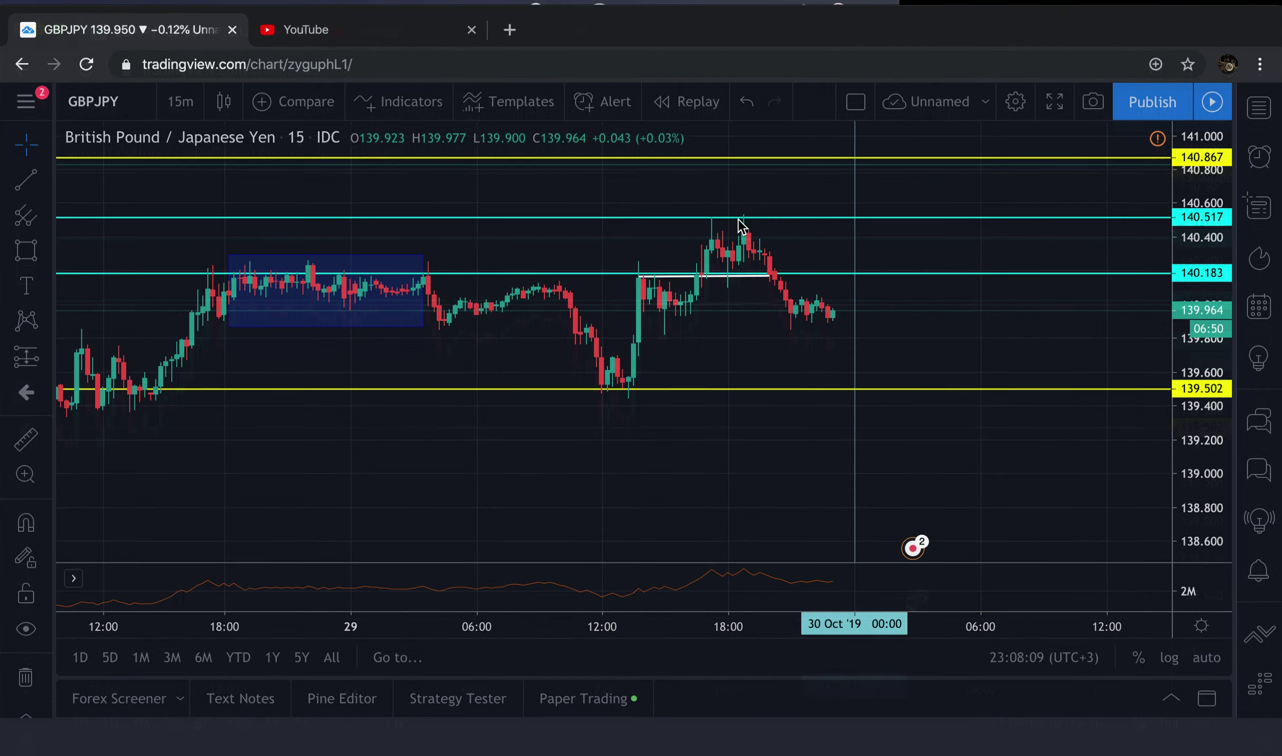
pyautogui.click(1053, 99)
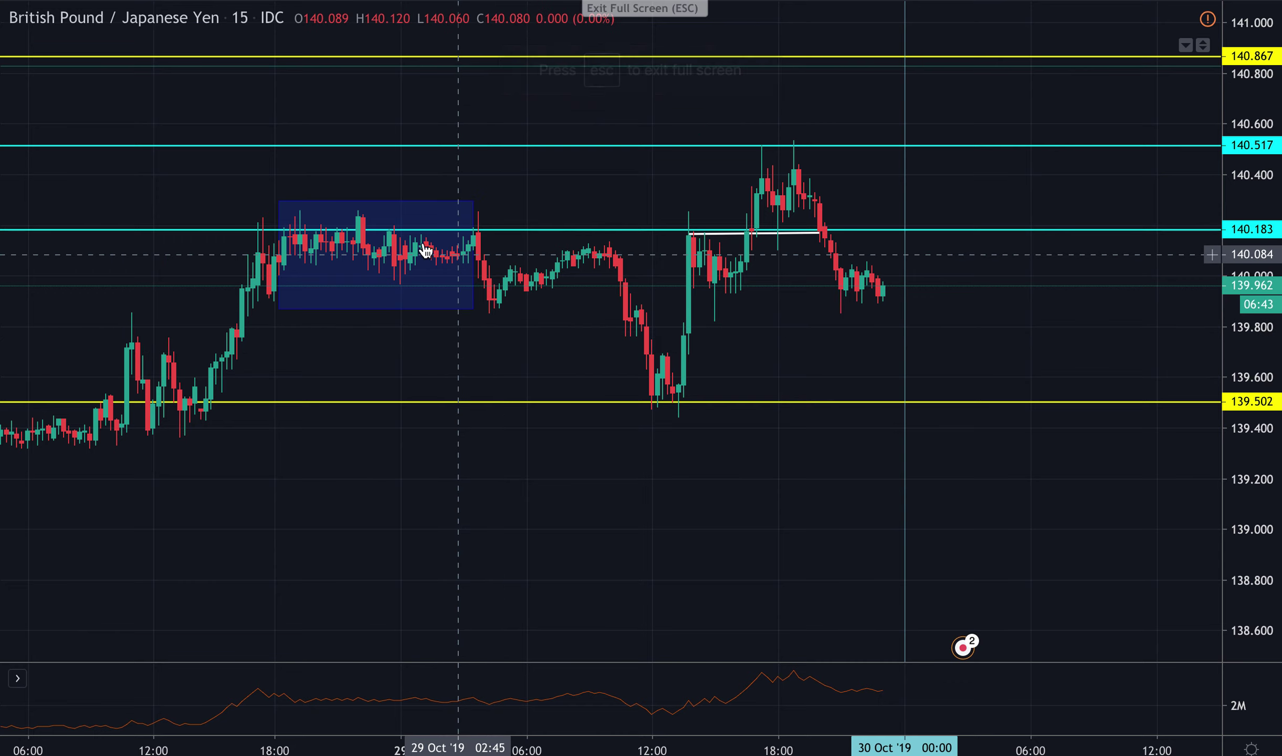
pyautogui.click(476, 251)
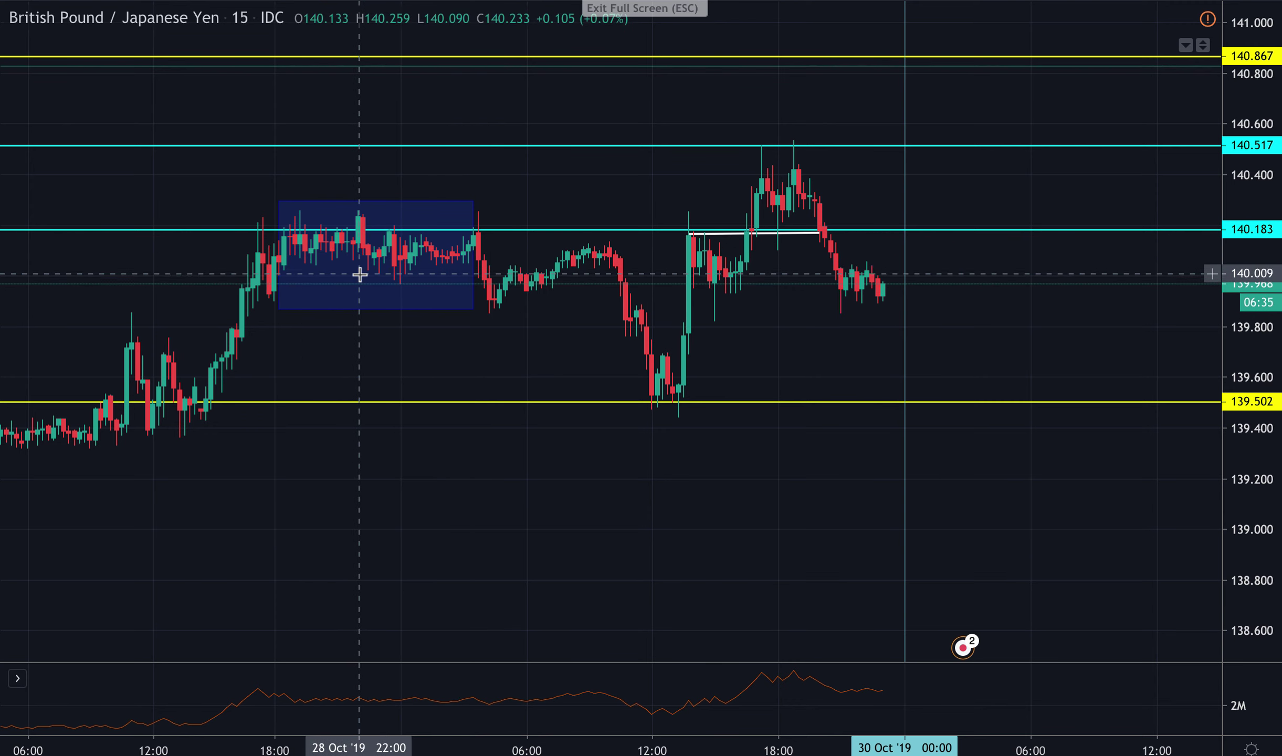
pyautogui.moveTo(544, 335); pyautogui.dragTo(628, 662)
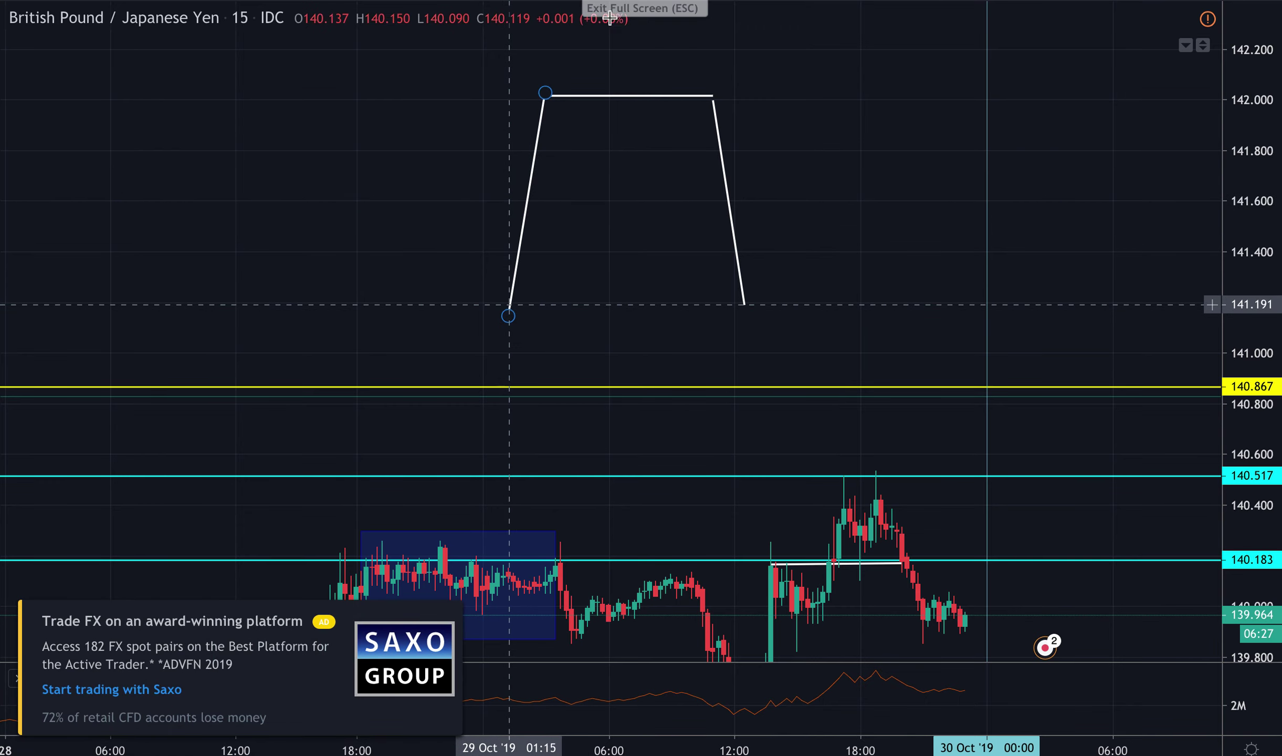
pyautogui.click(449, 614)
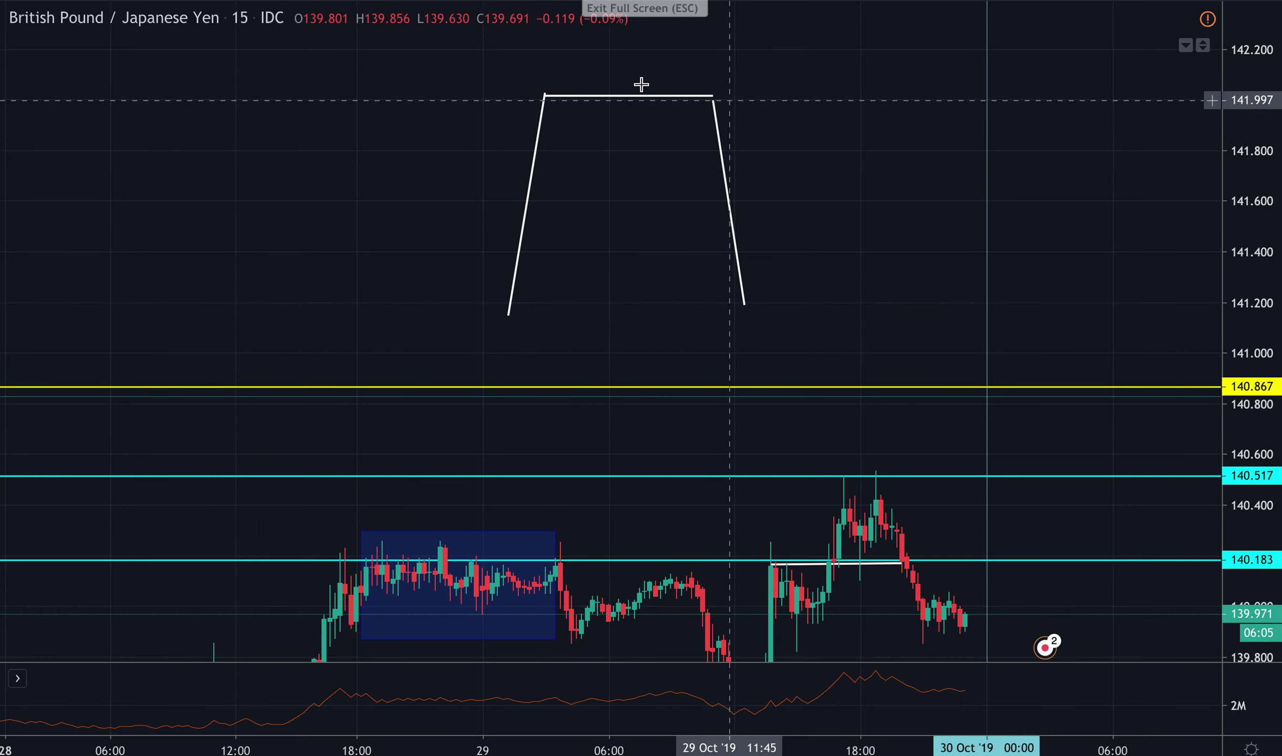
# Recenter the full-screen chart on the range box and the 139.502–140.517 levels.
pyautogui.scroll(-3, 640, 398)
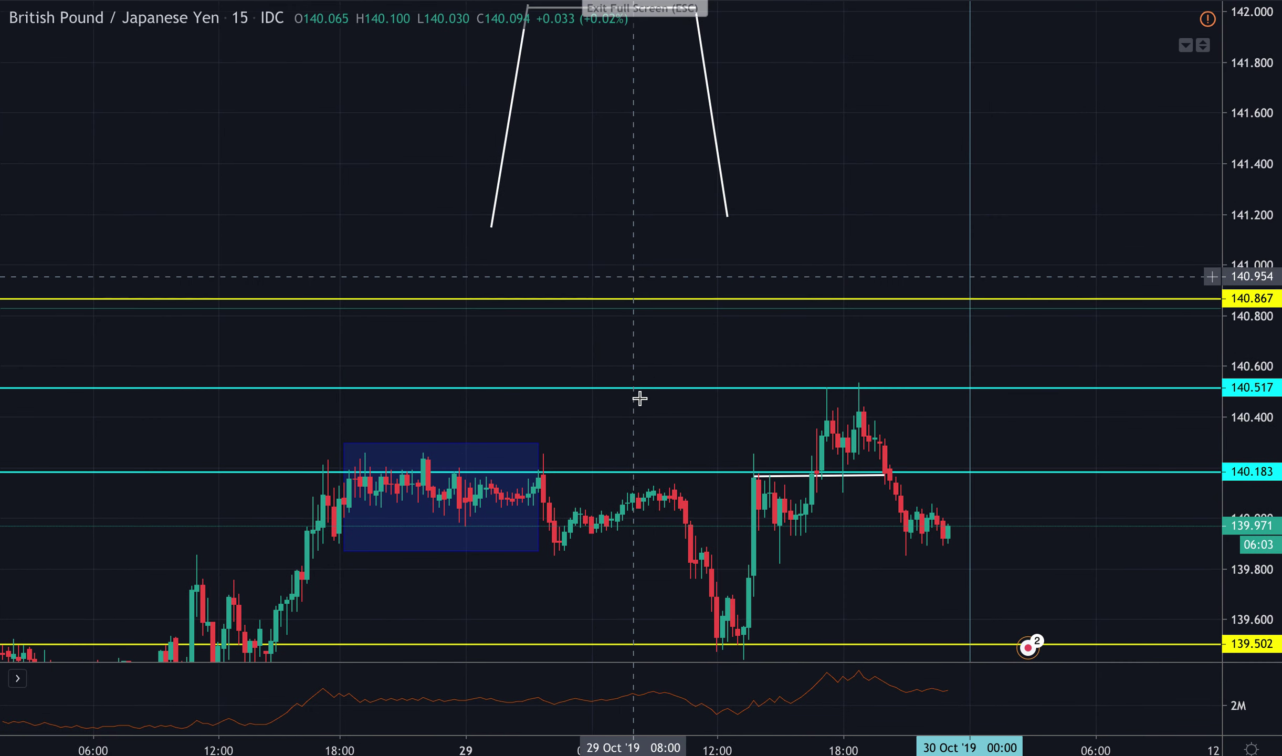
pyautogui.moveTo(640, 399); pyautogui.dragTo(651, 190)
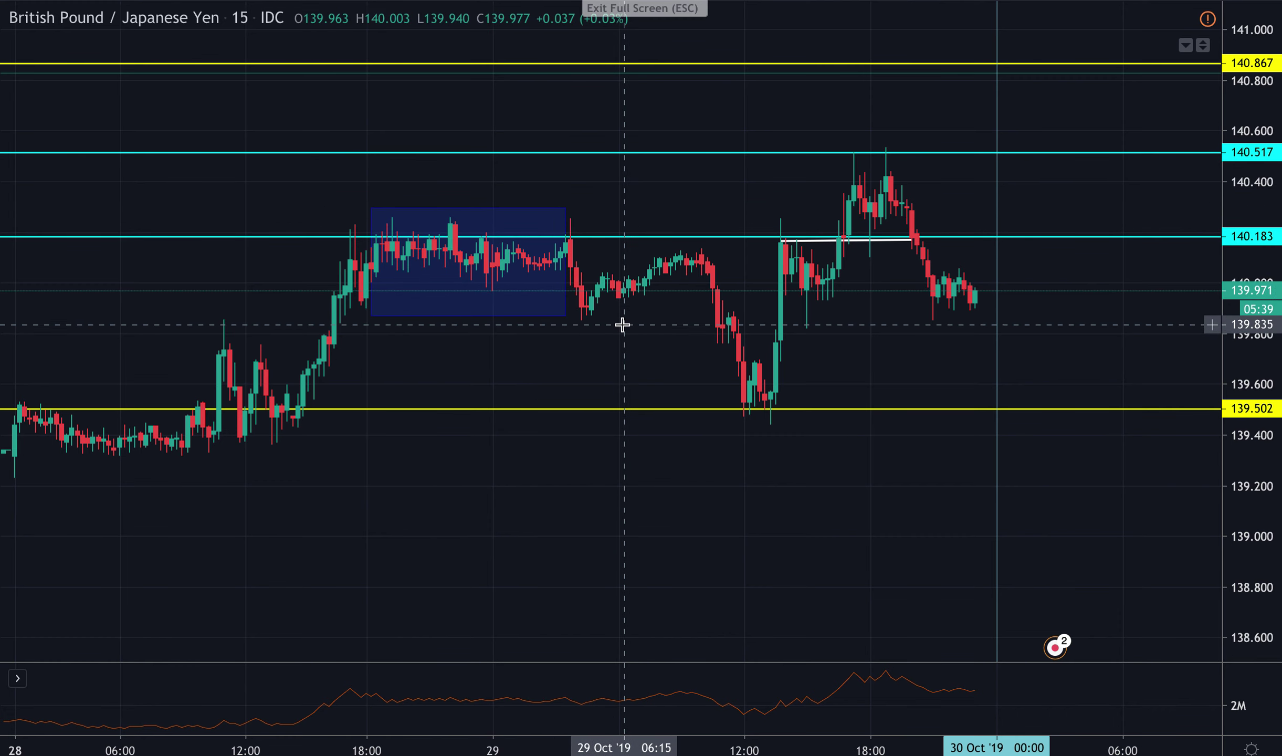
pyautogui.moveTo(544, 309); pyautogui.dragTo(341, 355)
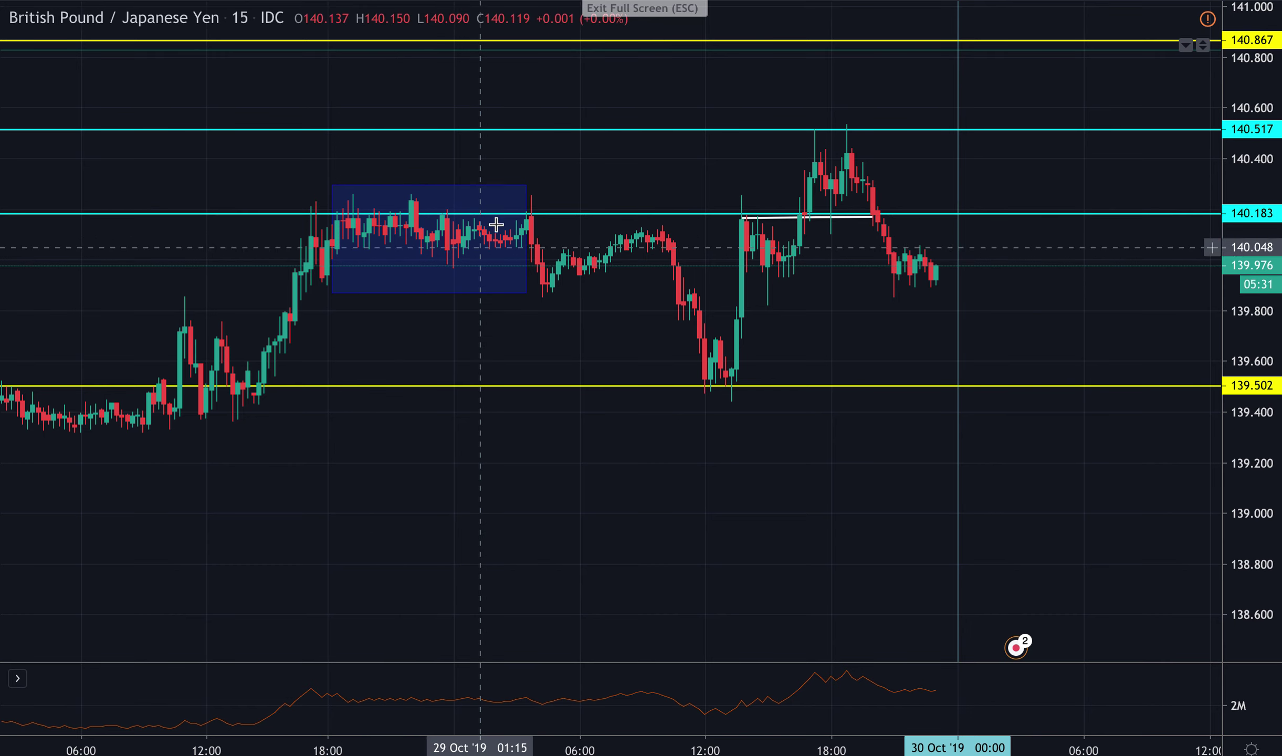
pyautogui.click(528, 235)
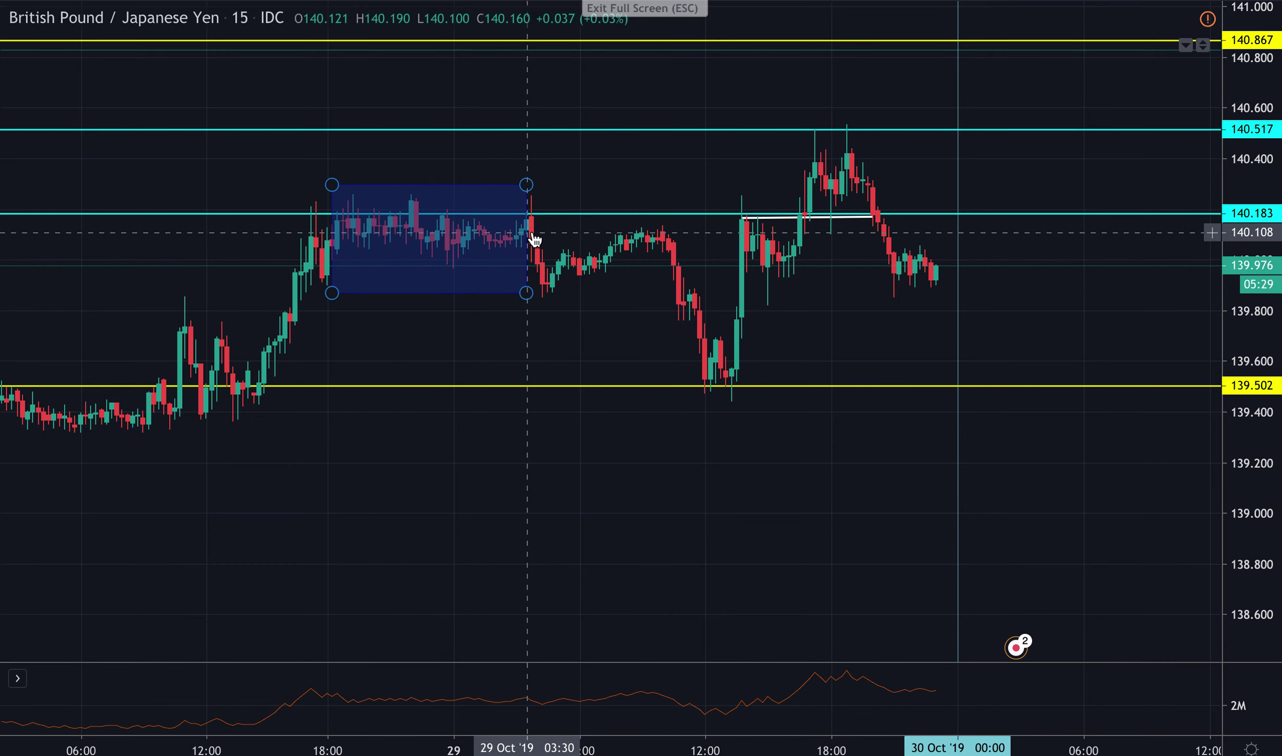
pyautogui.click(544, 301)
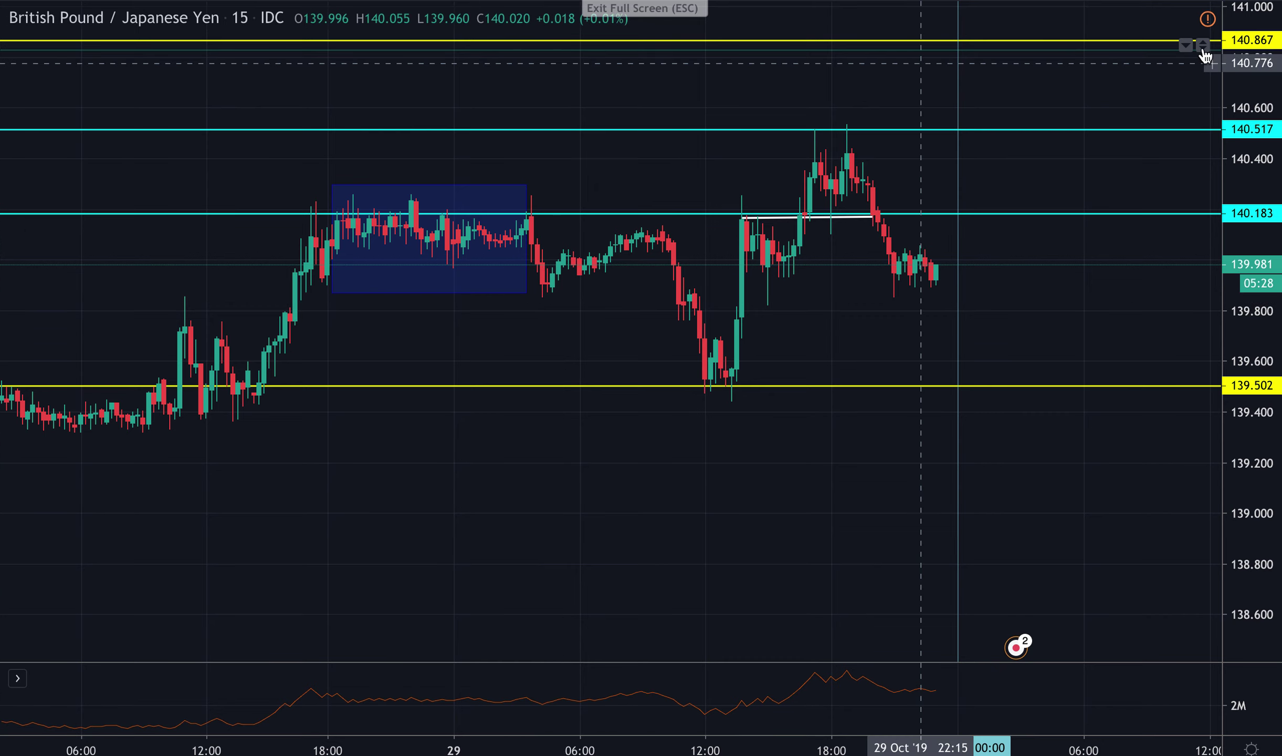
pyautogui.moveTo(1208, 22)
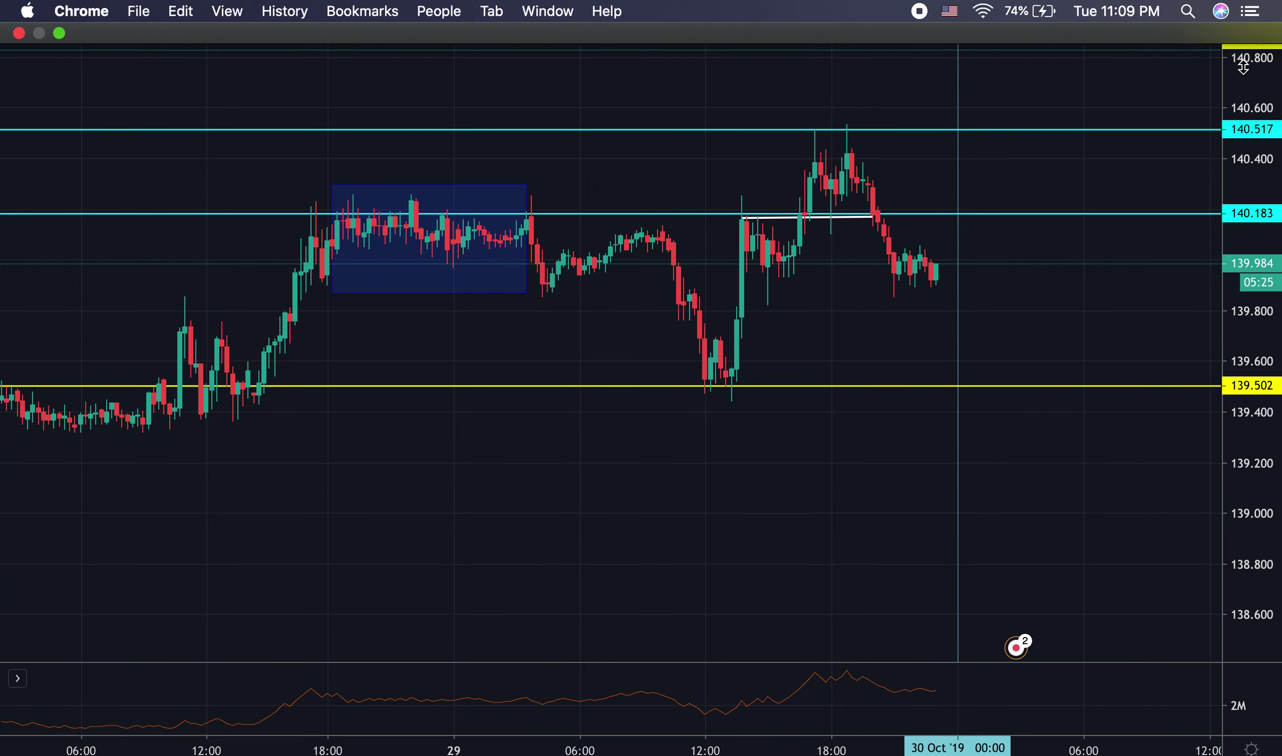
# Exit chart full screen and measure the −0.395 one-bar drop after the range box.
pyautogui.press('Escape')
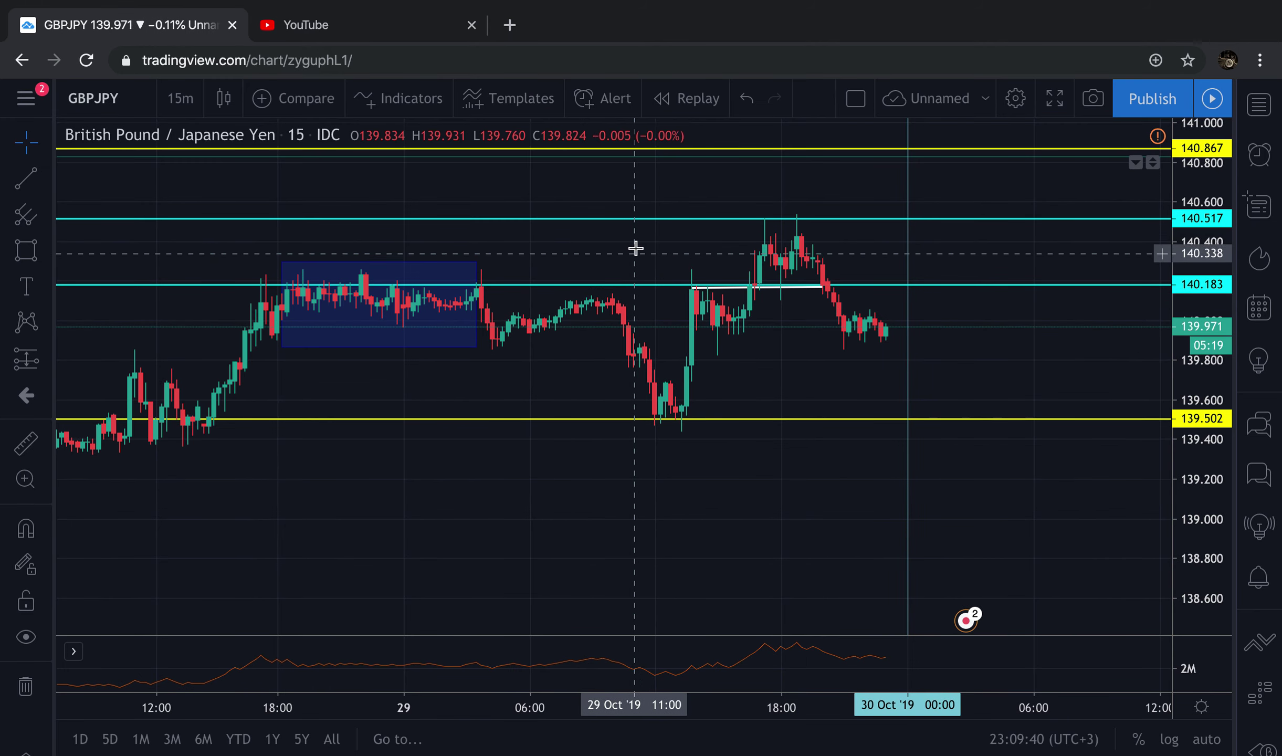
pyautogui.click(25, 444)
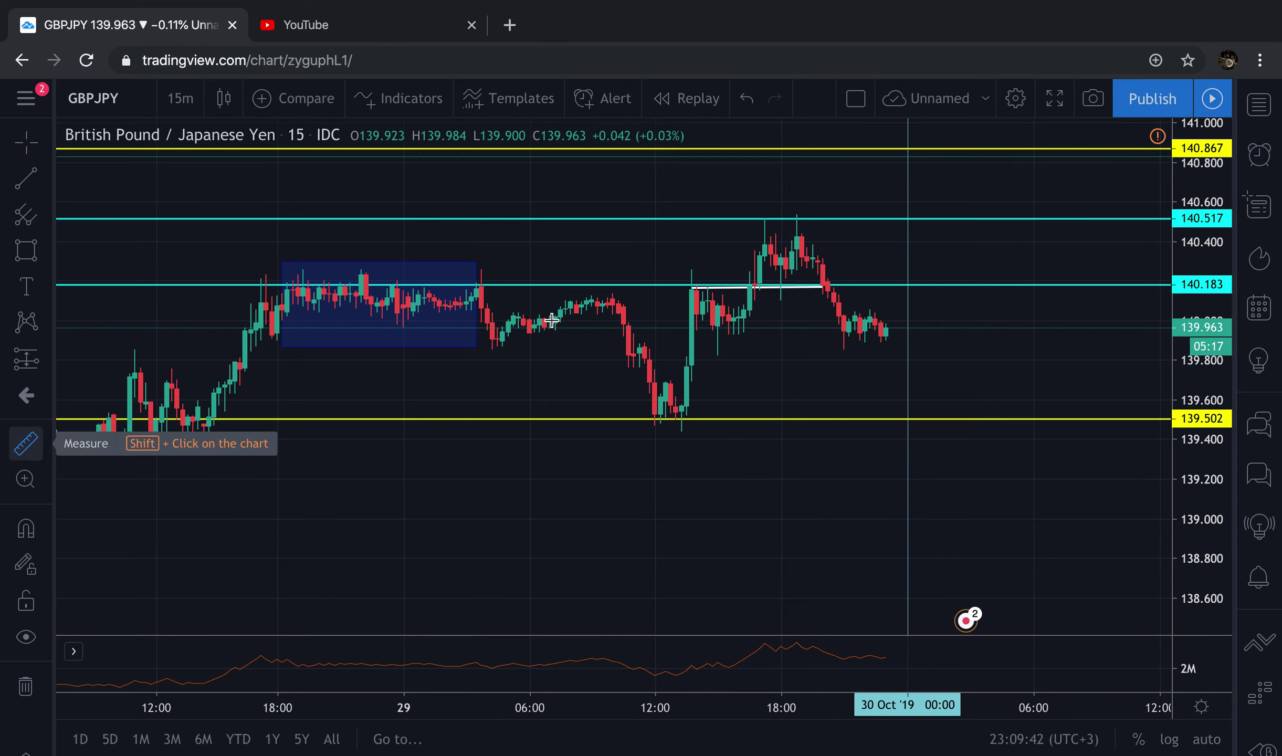
pyautogui.click(514, 272)
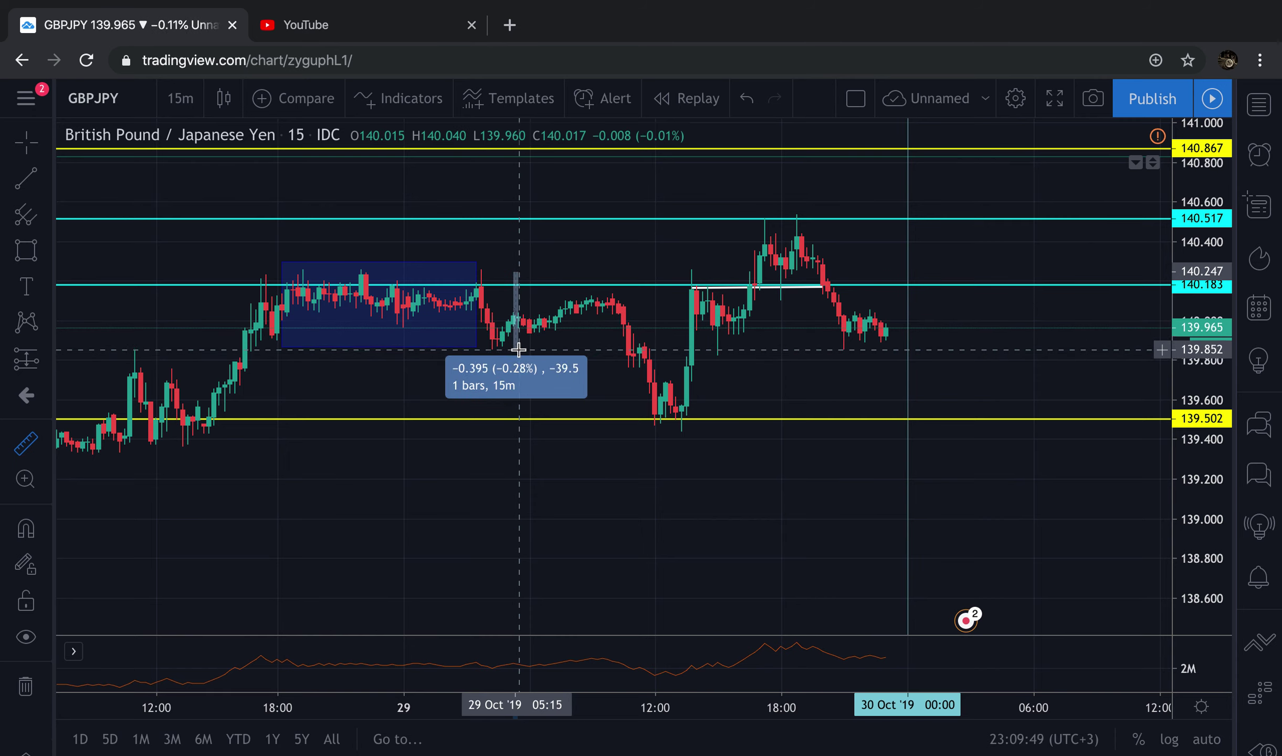
pyautogui.click(582, 374)
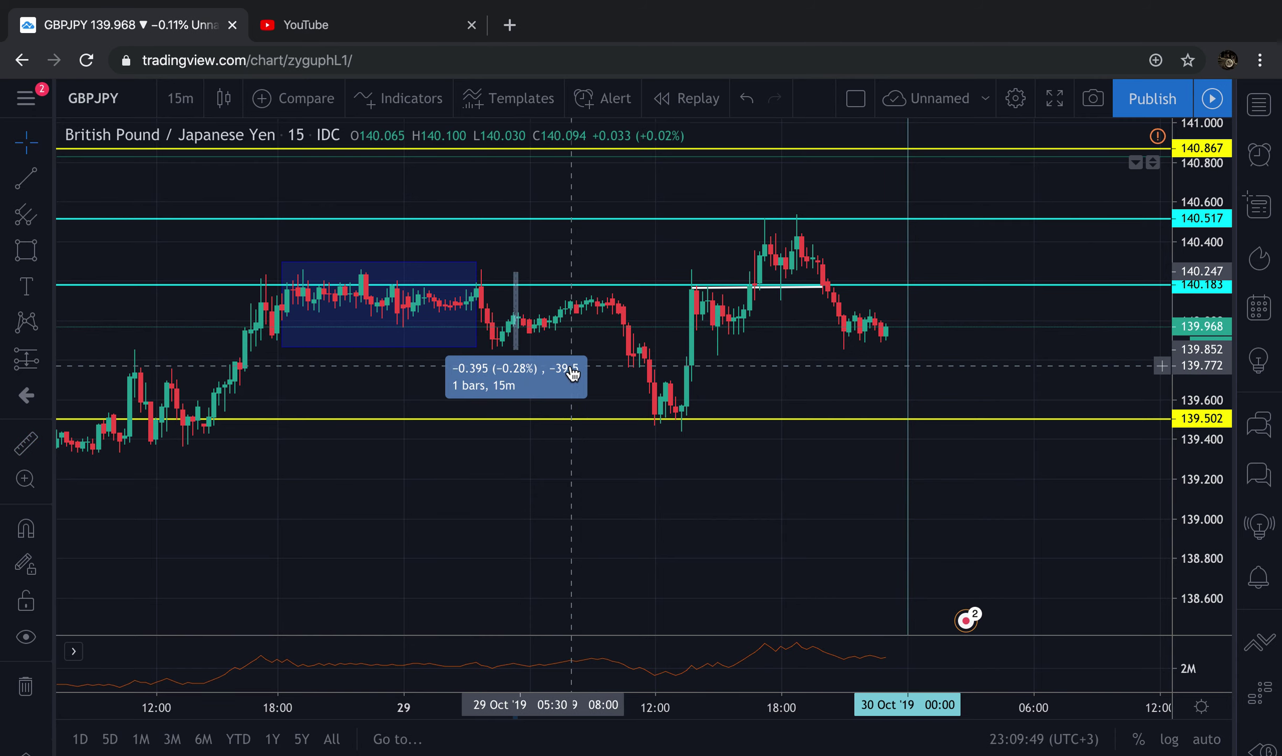
pyautogui.click(822, 361)
# Leave browser full screen, then select the range box and the 140.517 cyan line.
pyautogui.moveTo(41, 5)
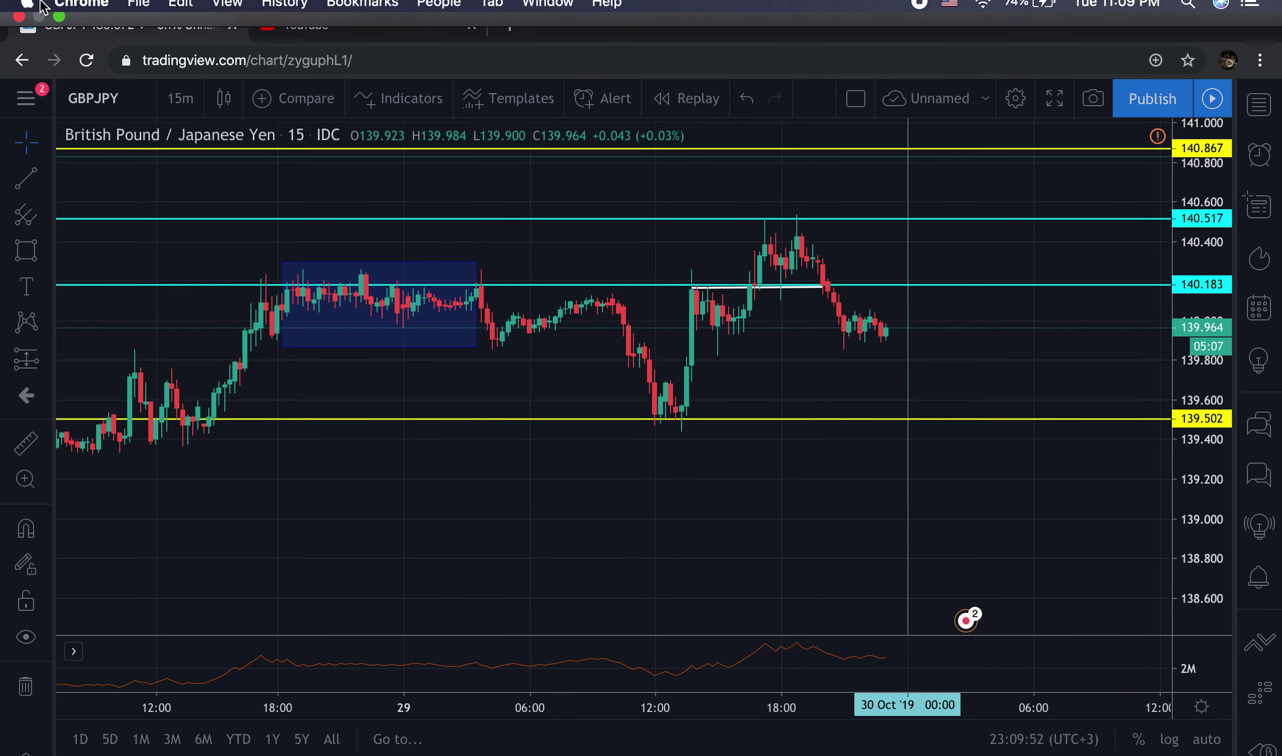
pyautogui.click(59, 34)
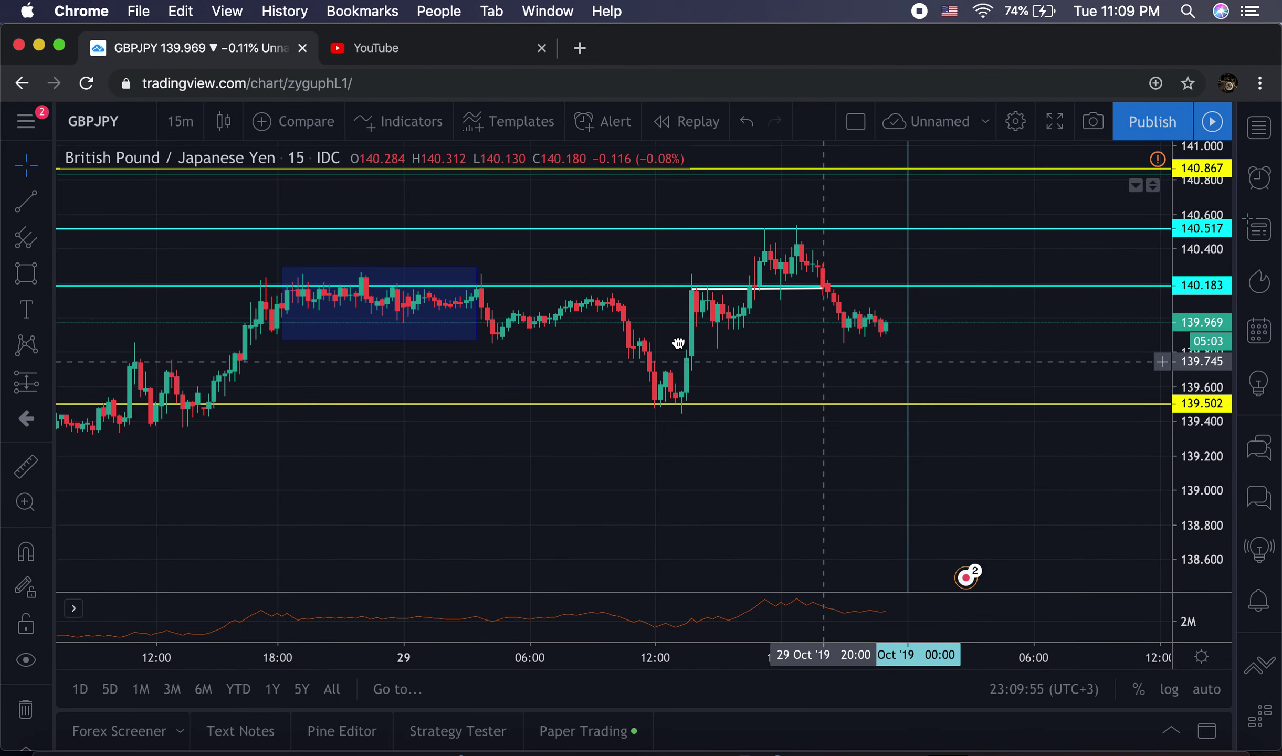
pyautogui.hscroll(5, 670, 343)
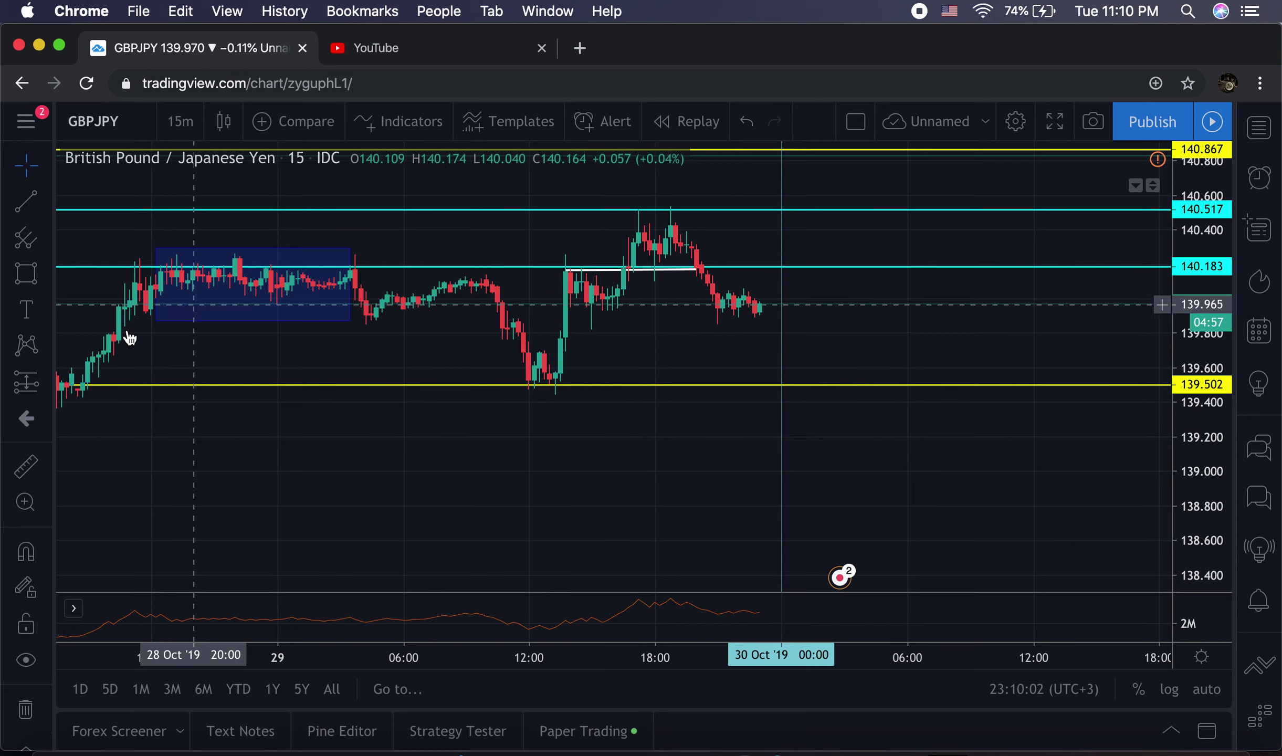
pyautogui.click(259, 273)
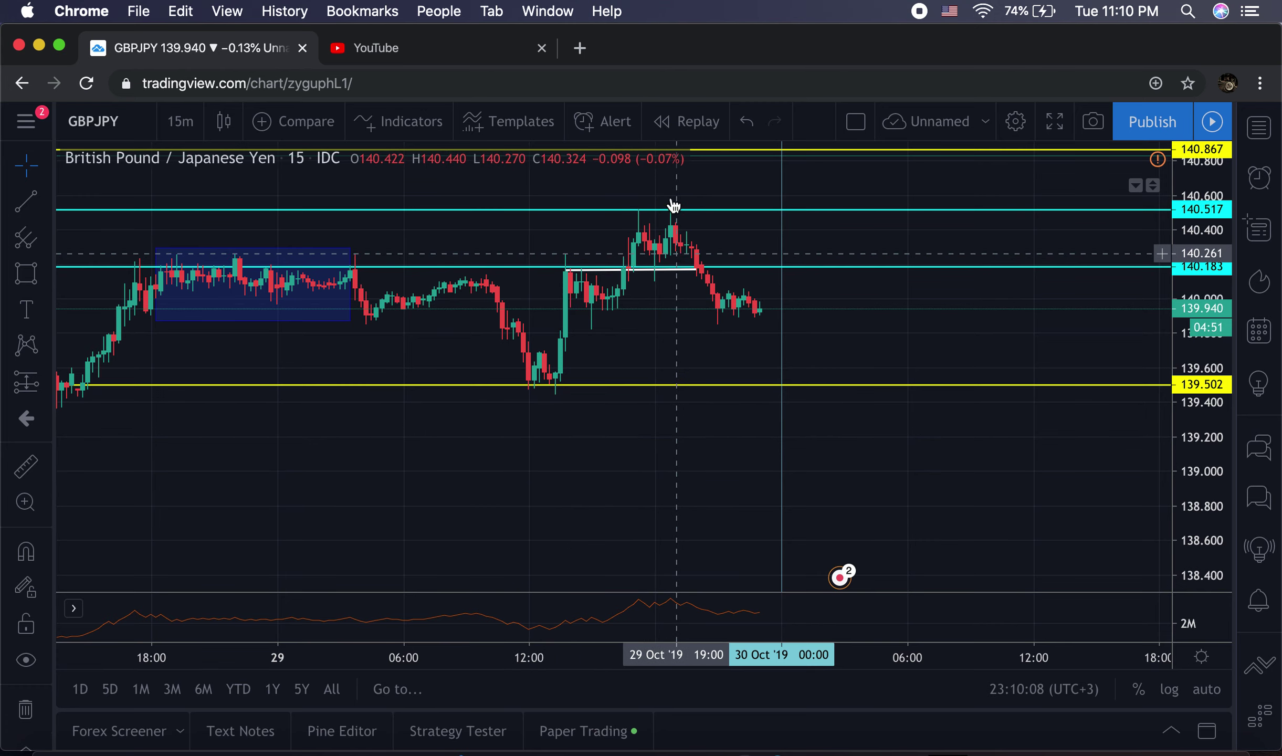
pyautogui.click(650, 211)
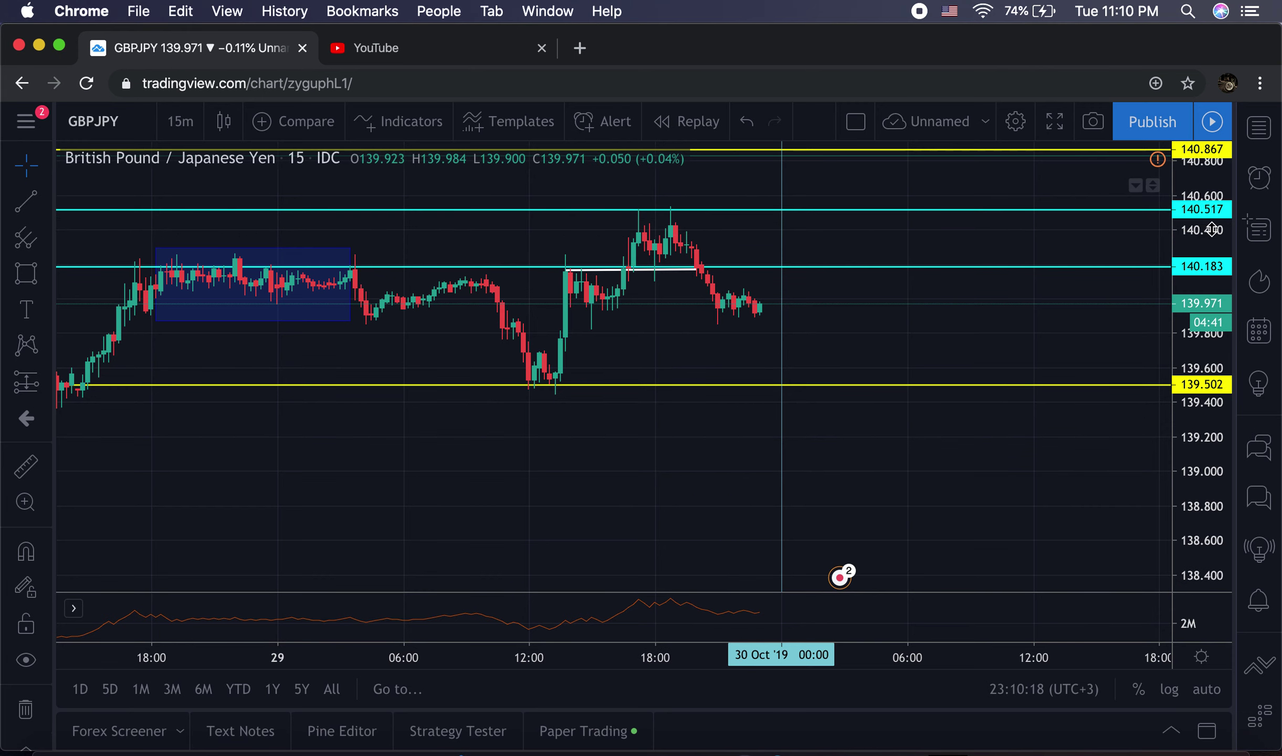
# View the IMG_7610.PNG sell-trade screenshot (140.516 to 140.183) in Preview, then return to the chart.
pyautogui.click(40, 45)
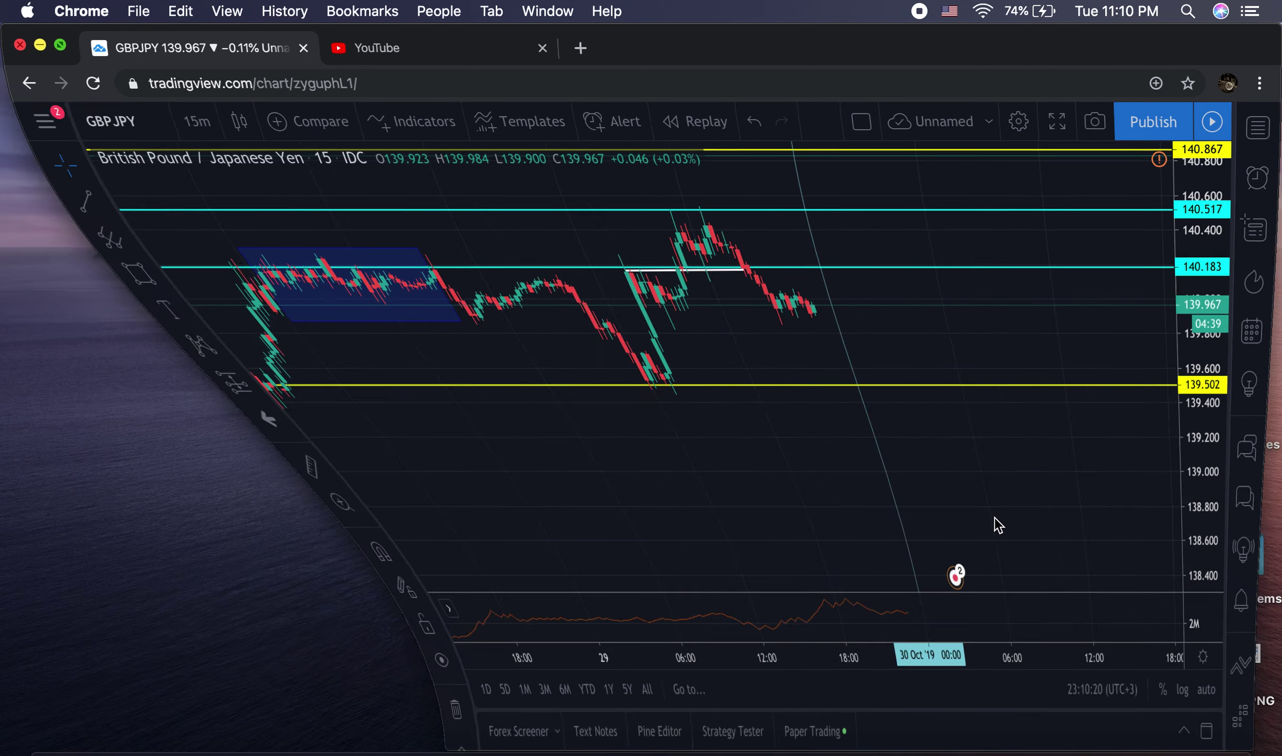
pyautogui.doubleClick(1231, 658)
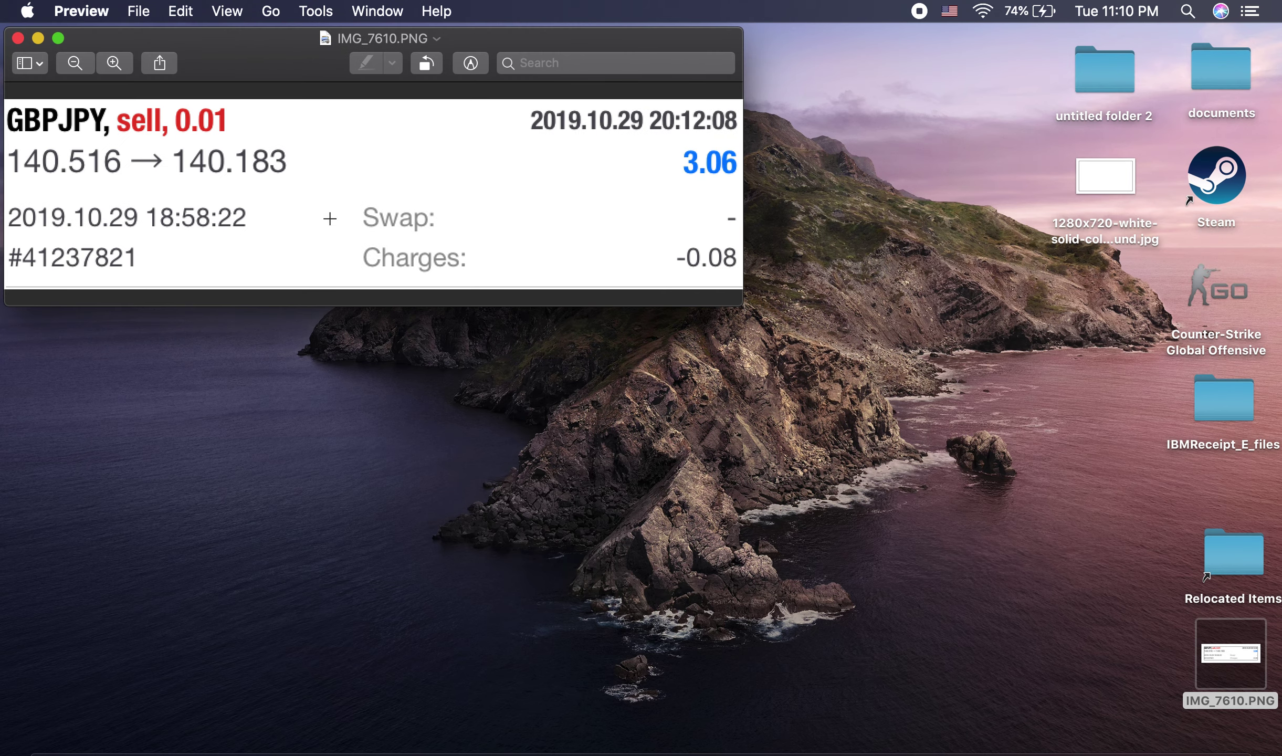
pyautogui.moveTo(310, 45); pyautogui.dragTo(476, 67)
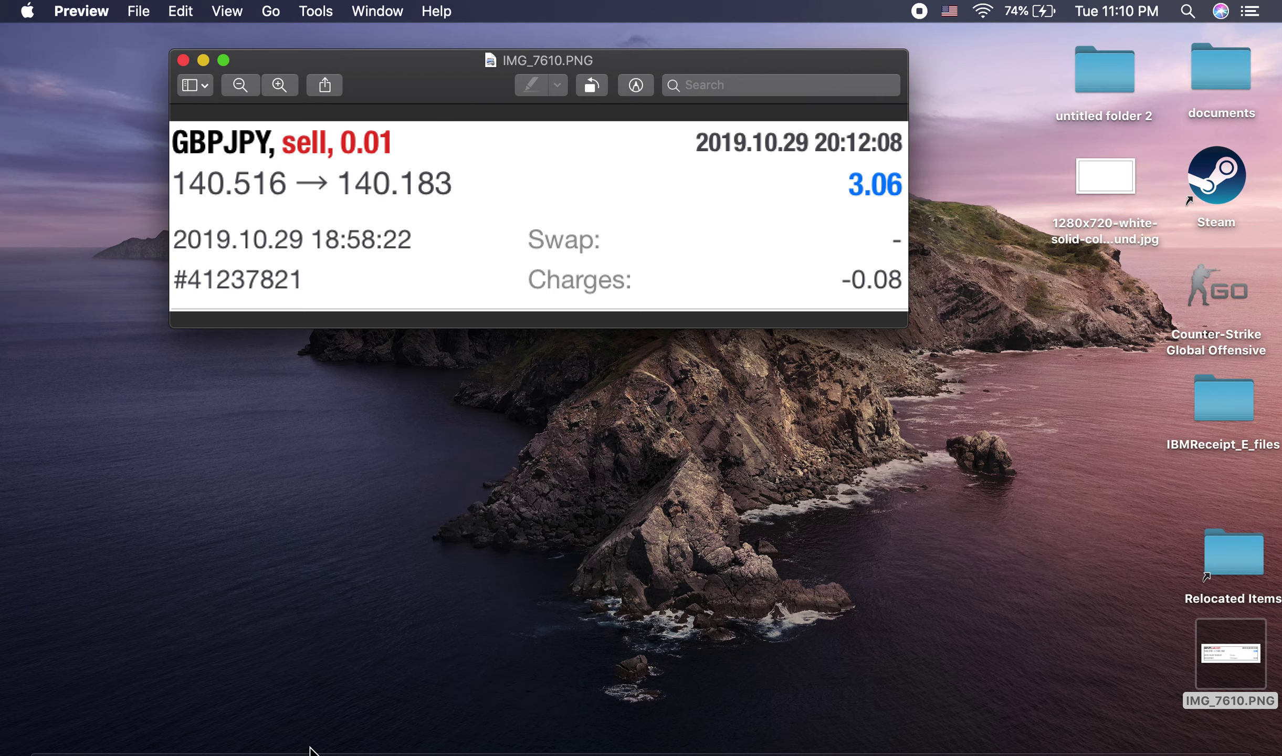
pyautogui.click(367, 743)
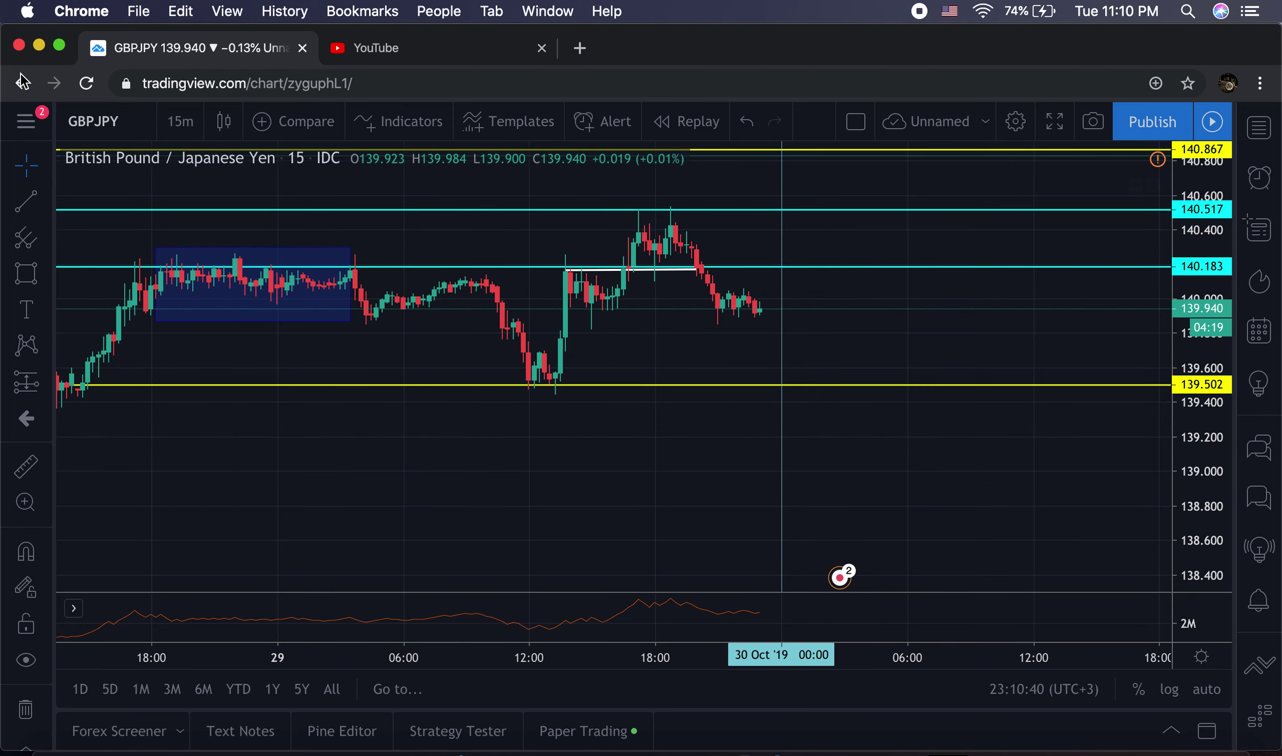
# Glance at the trade screenshot, then measure downward from the 140.517 resistance line.
pyautogui.click(1092, 738)
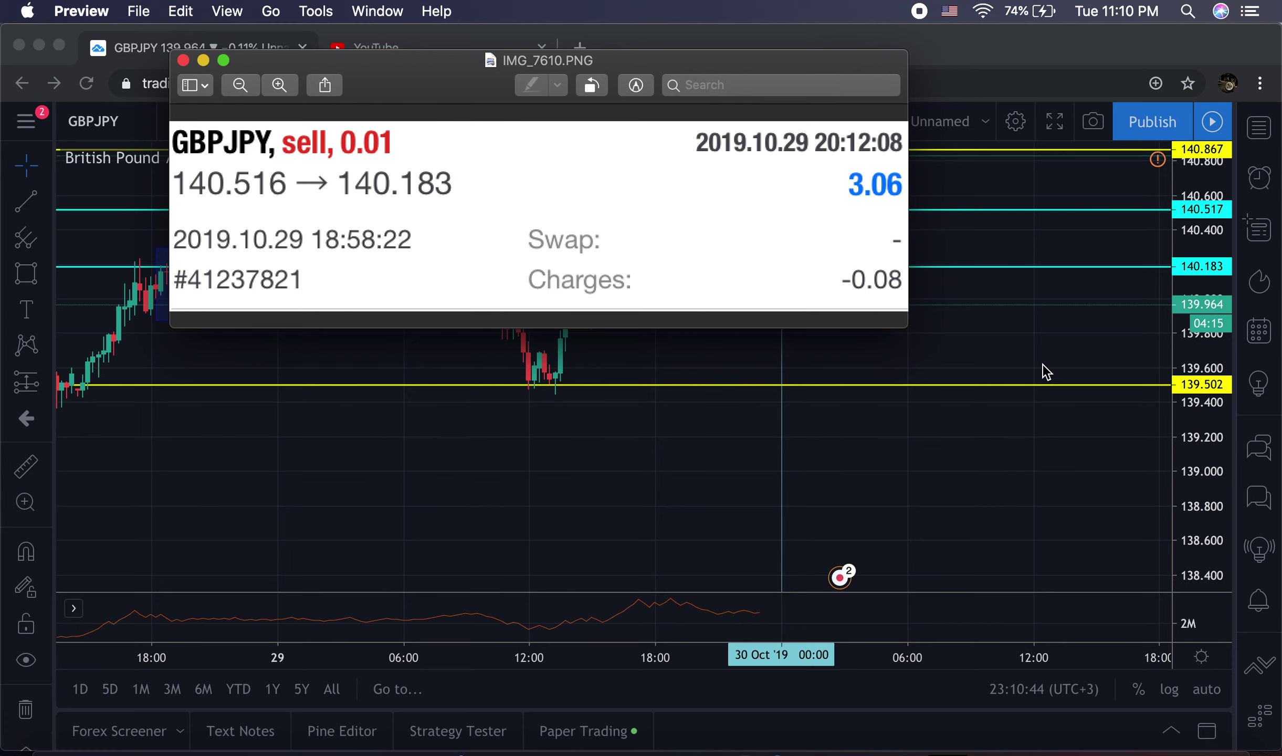
pyautogui.click(1063, 275)
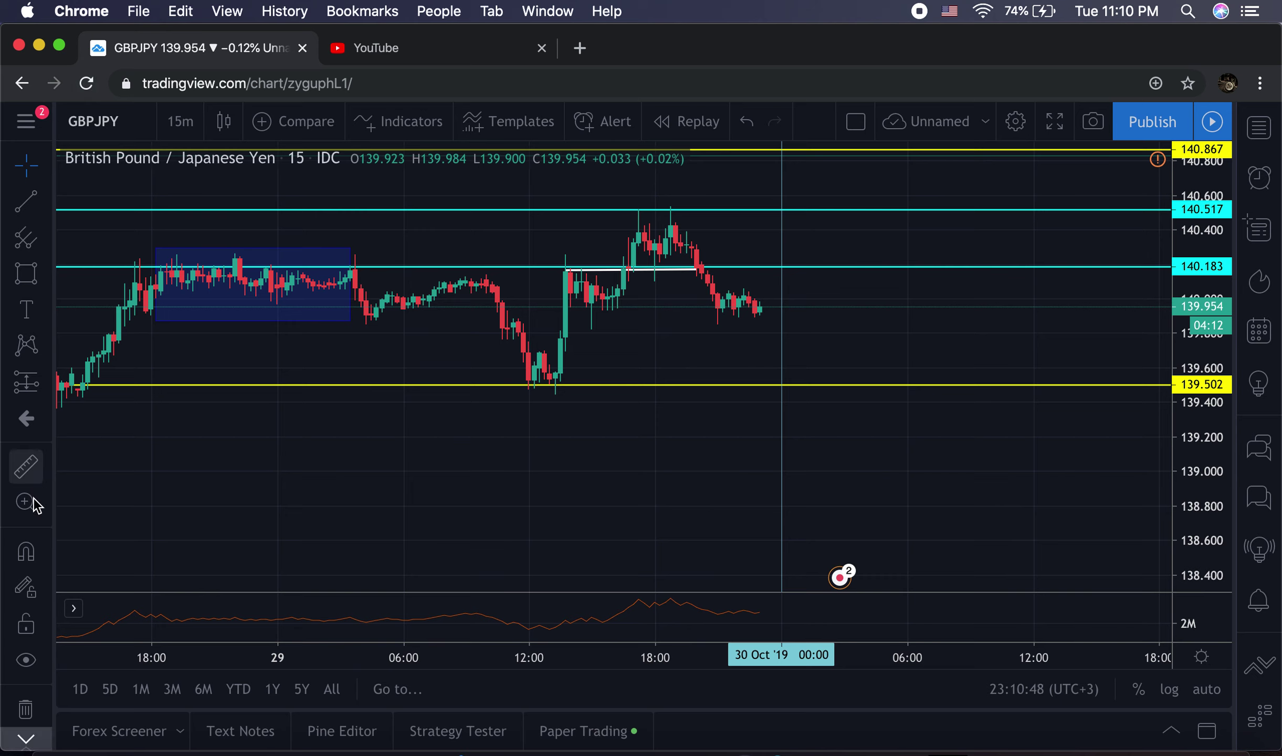
pyautogui.click(40, 461)
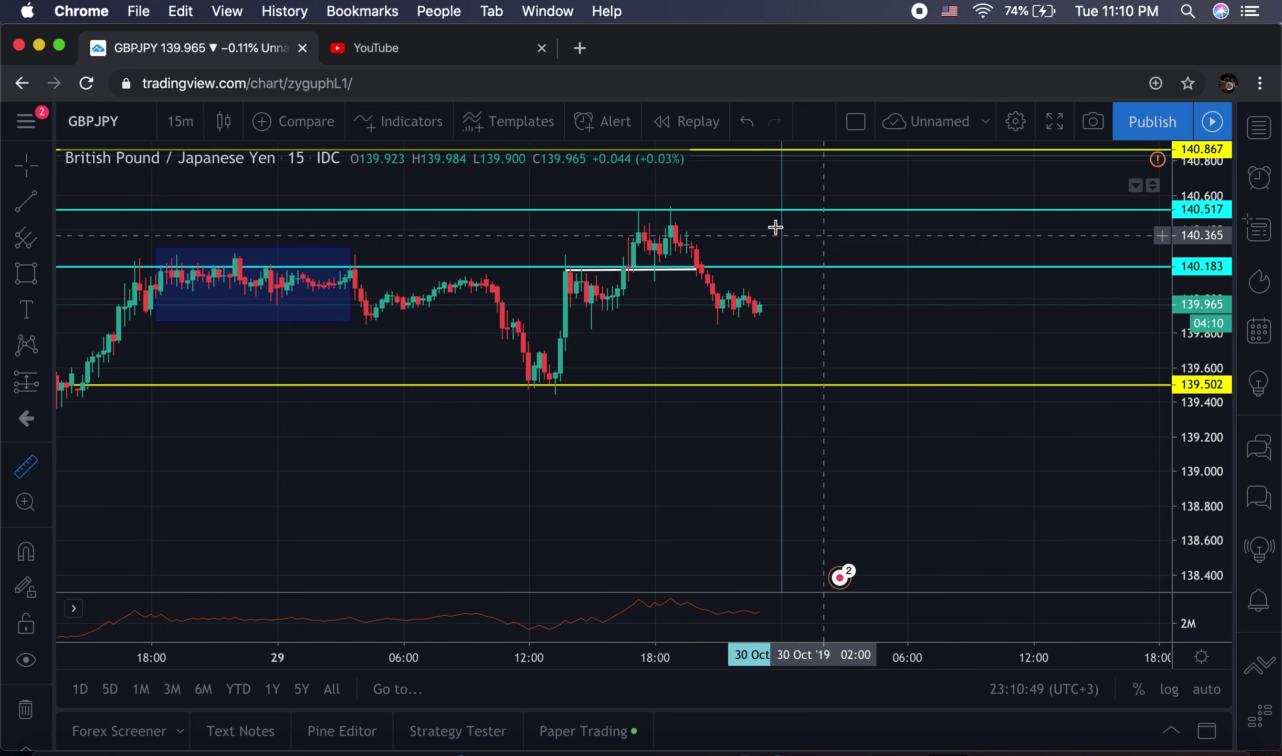
pyautogui.click(725, 211)
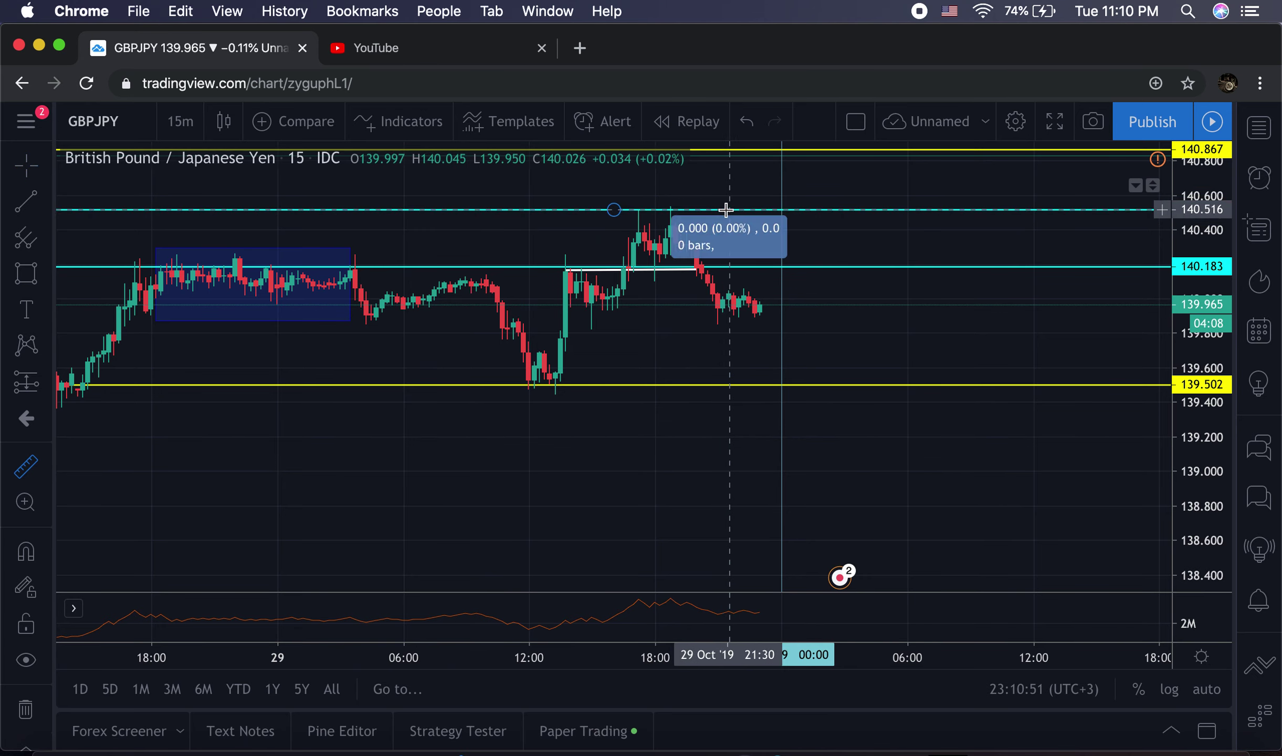
pyautogui.click(724, 269)
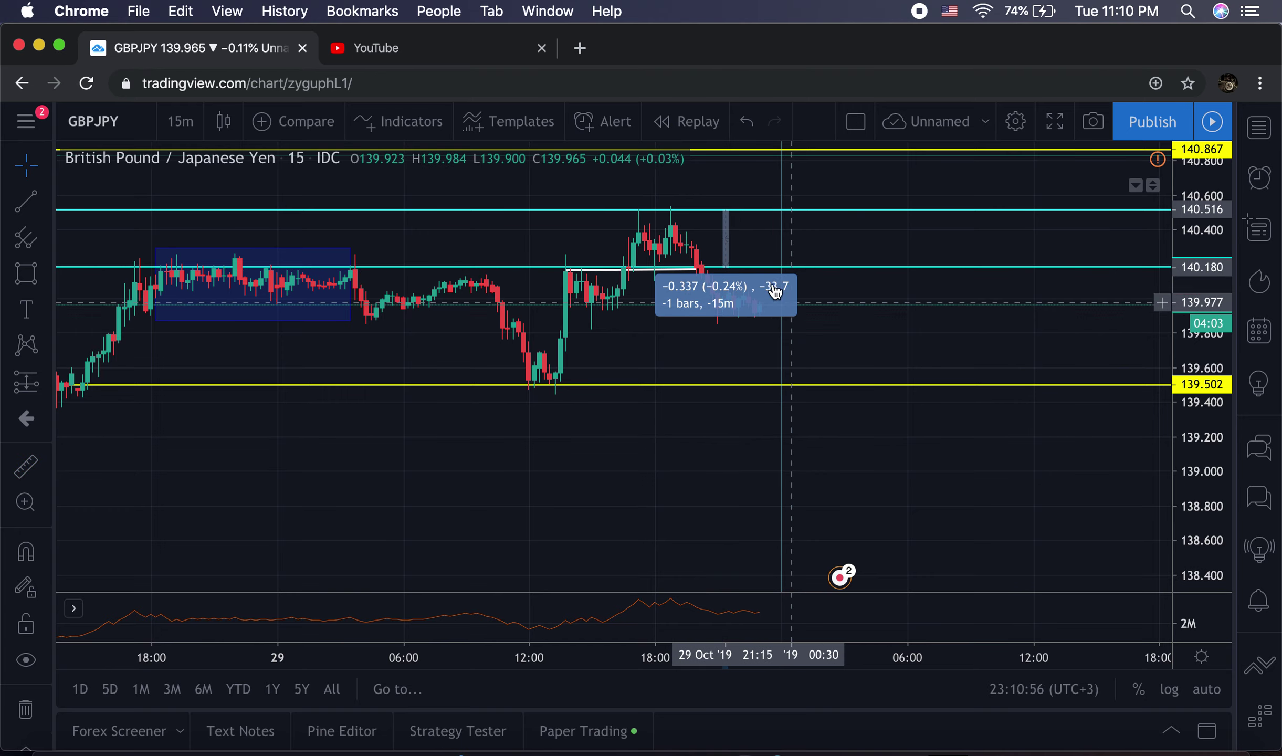
pyautogui.click(927, 315)
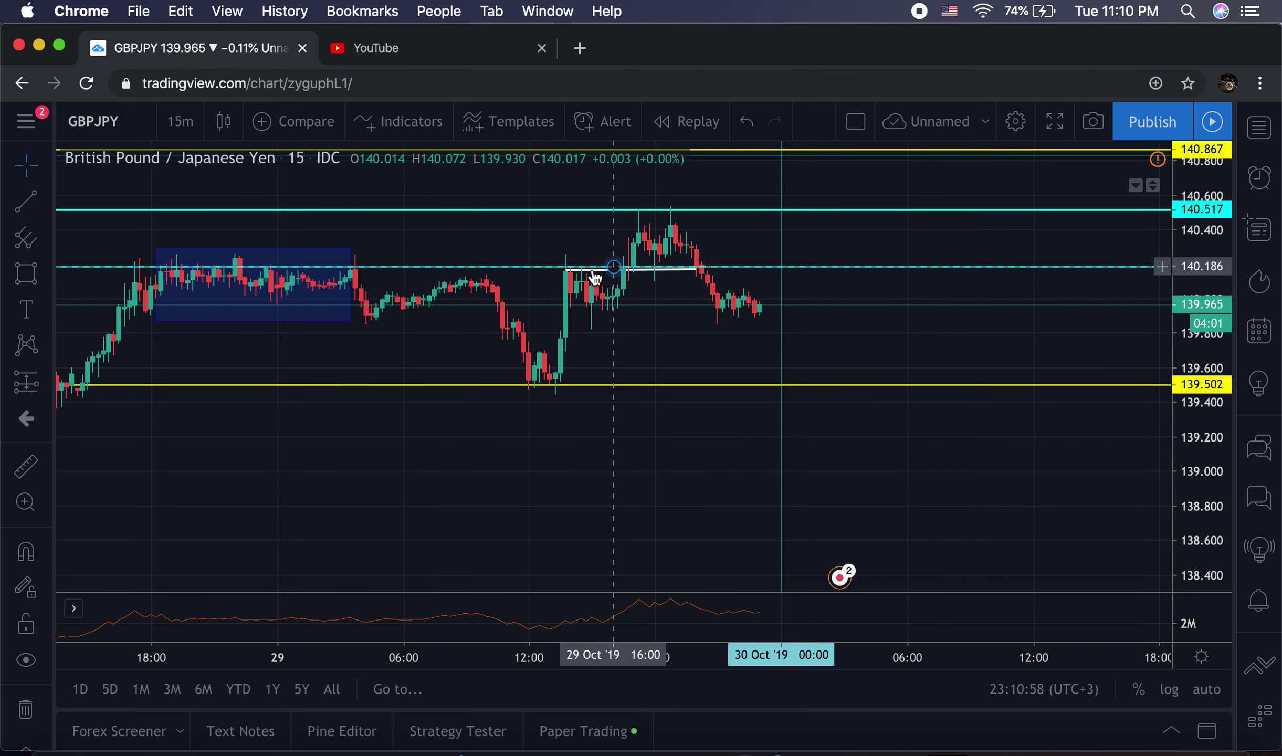
# Delete the short white trend line just above the 140.183 level.
pyautogui.click(684, 269)
pyautogui.click(918, 395)
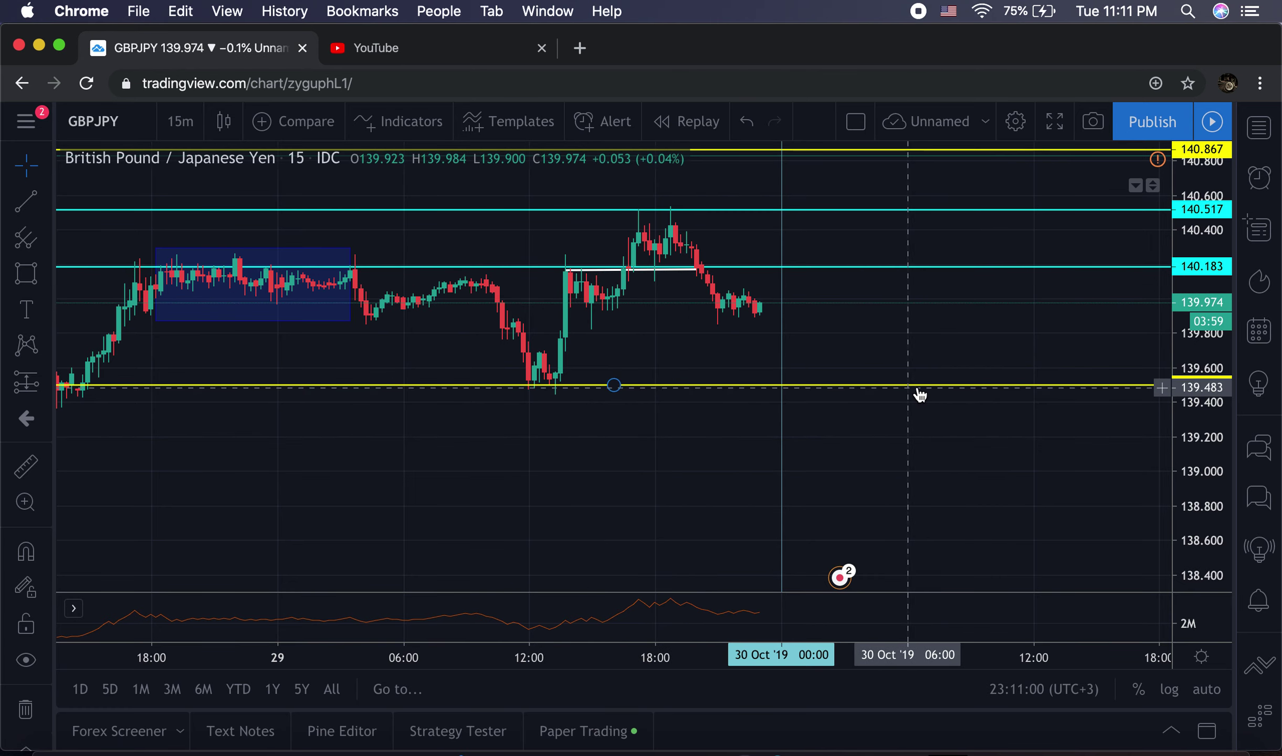
pyautogui.click(678, 271)
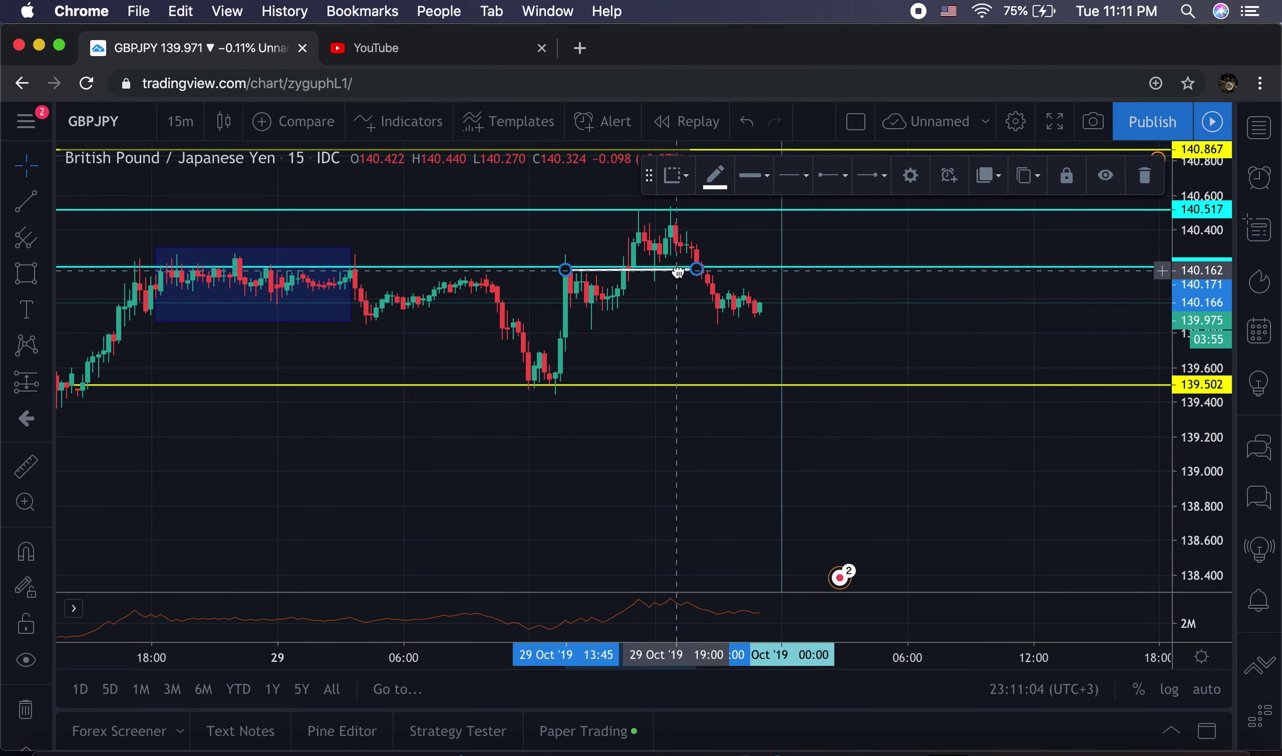
pyautogui.press('BackSpace')
pyautogui.moveTo(862, 326); pyautogui.dragTo(803, 311)
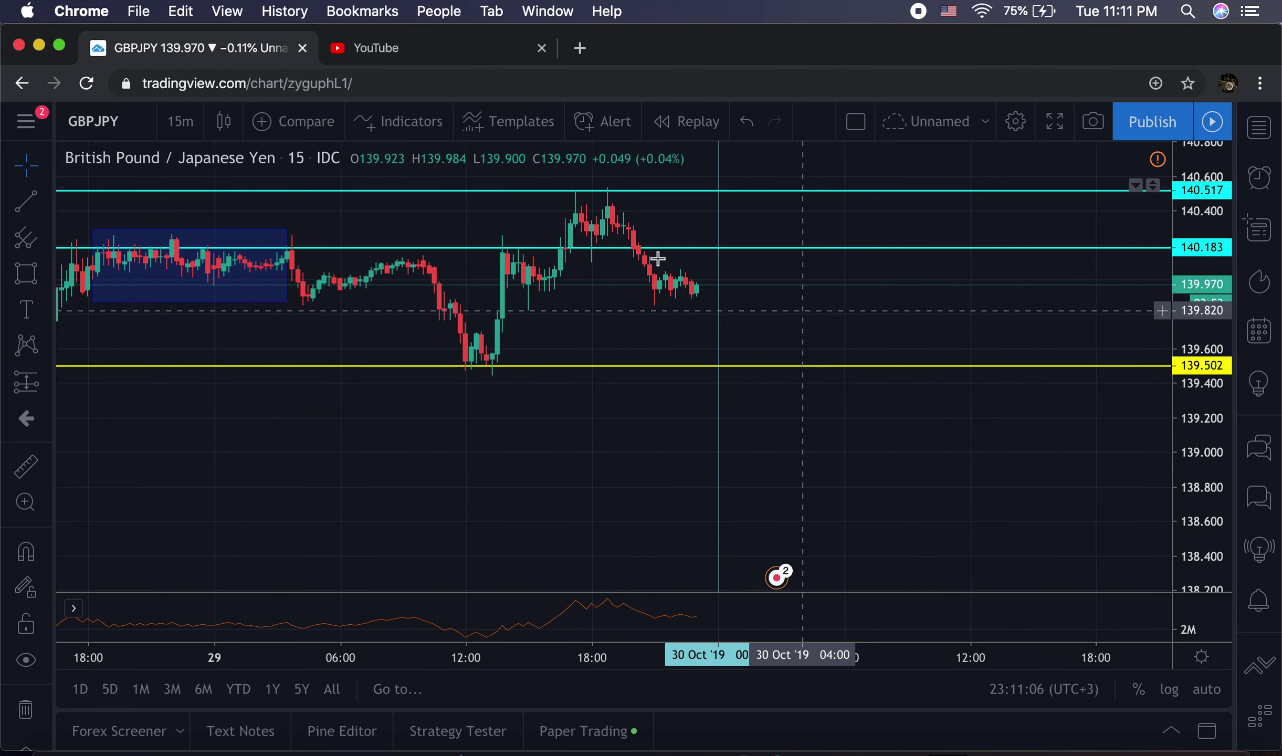
# Measure twice from the 140.517 top line down to the latest price near 139.98.
pyautogui.click(35, 472)
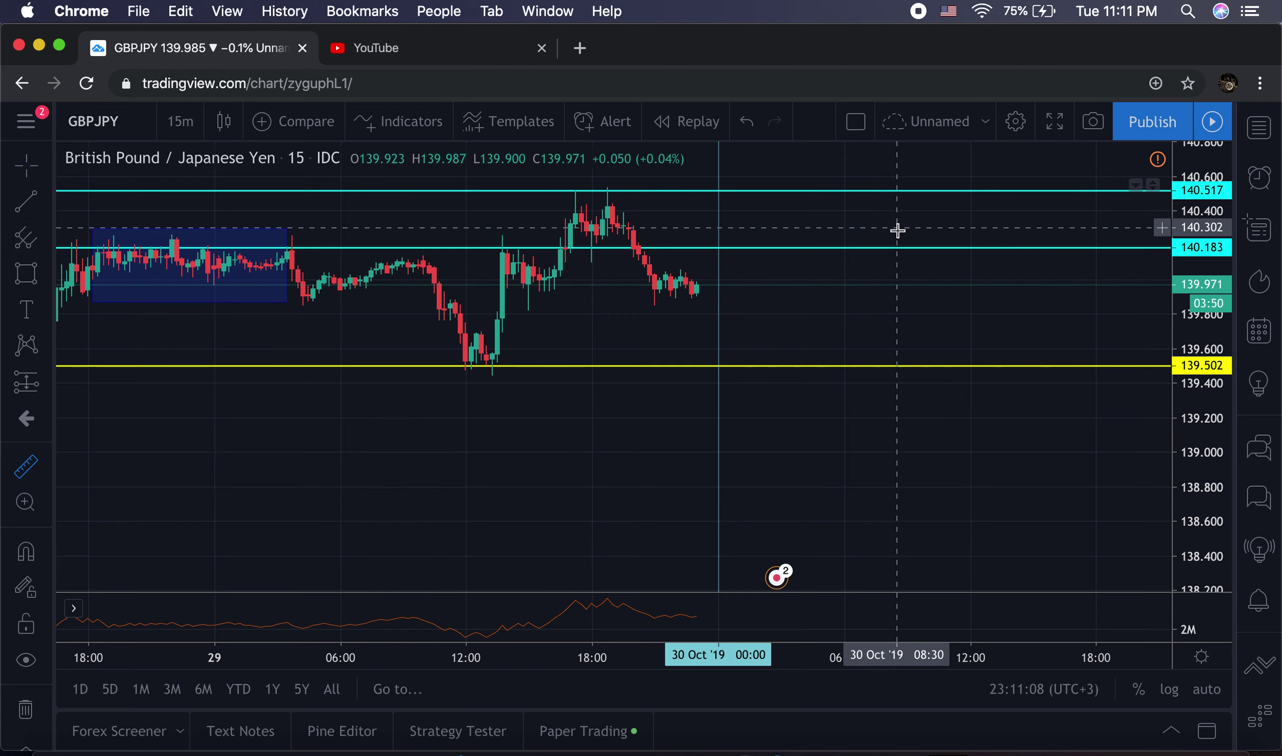
pyautogui.click(657, 193)
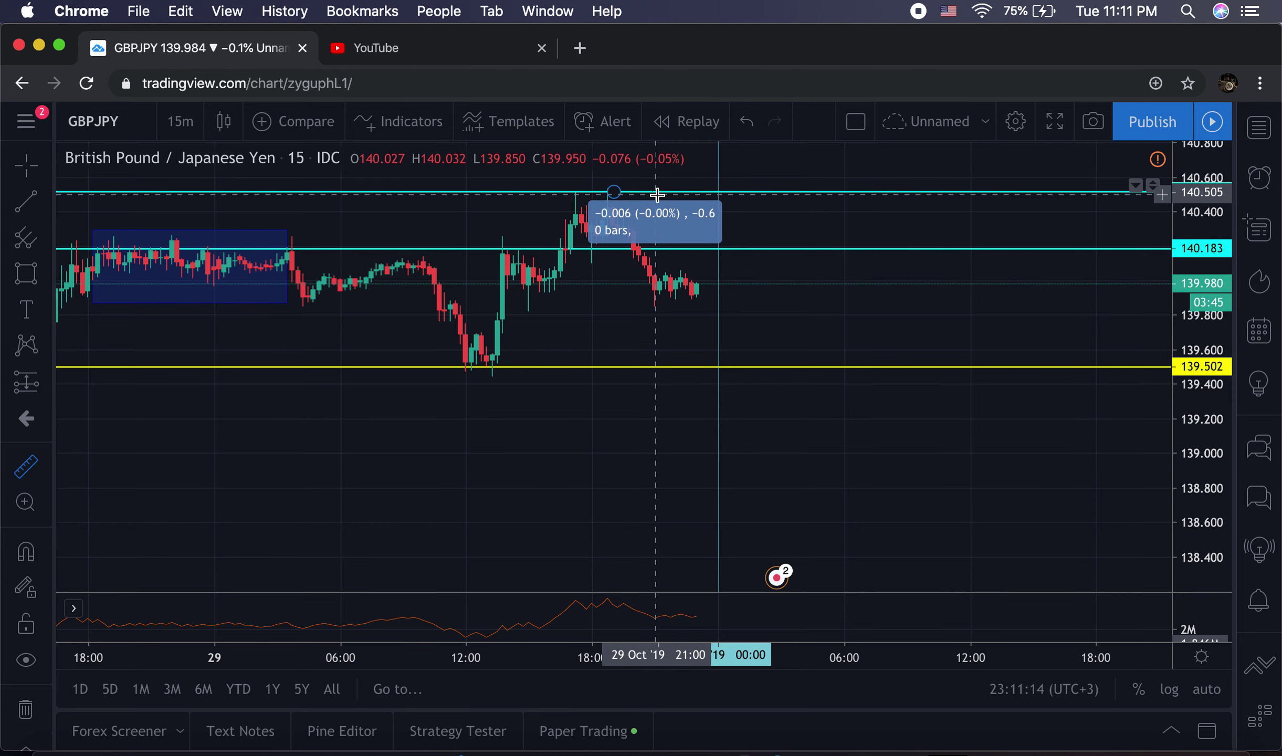
pyautogui.click(693, 304)
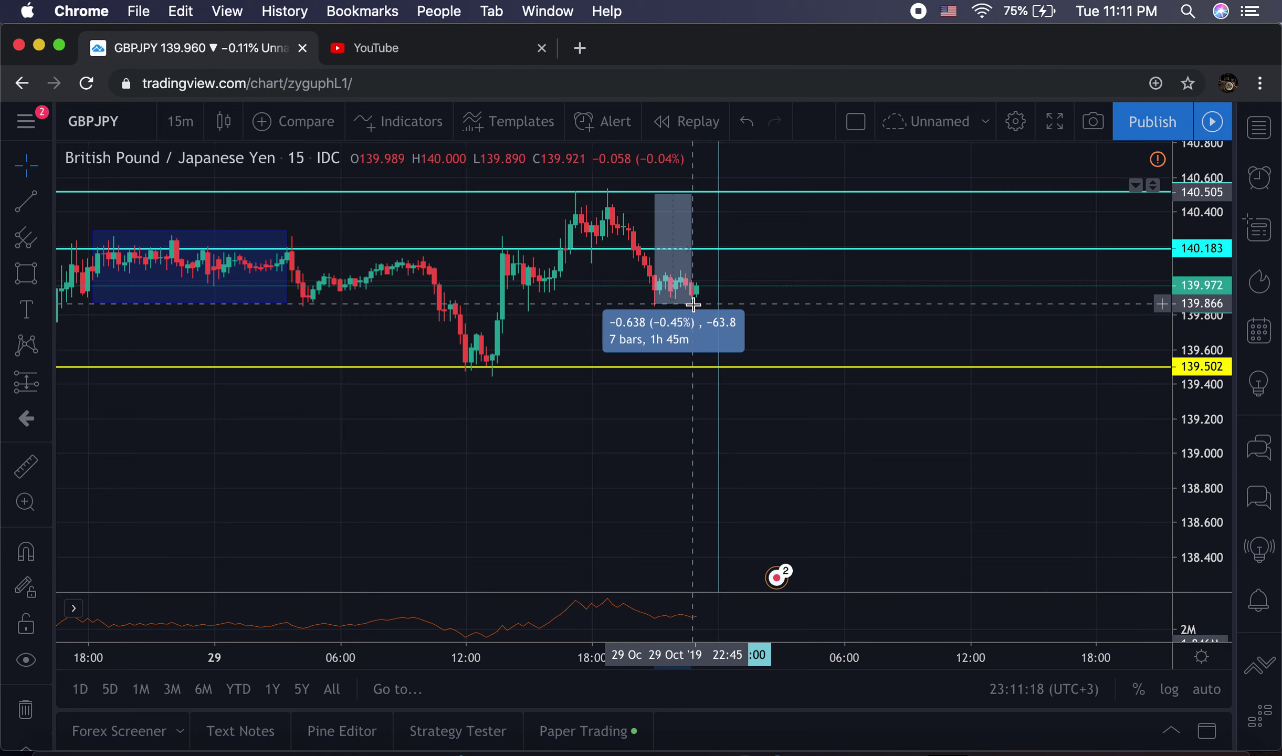
pyautogui.click(566, 242)
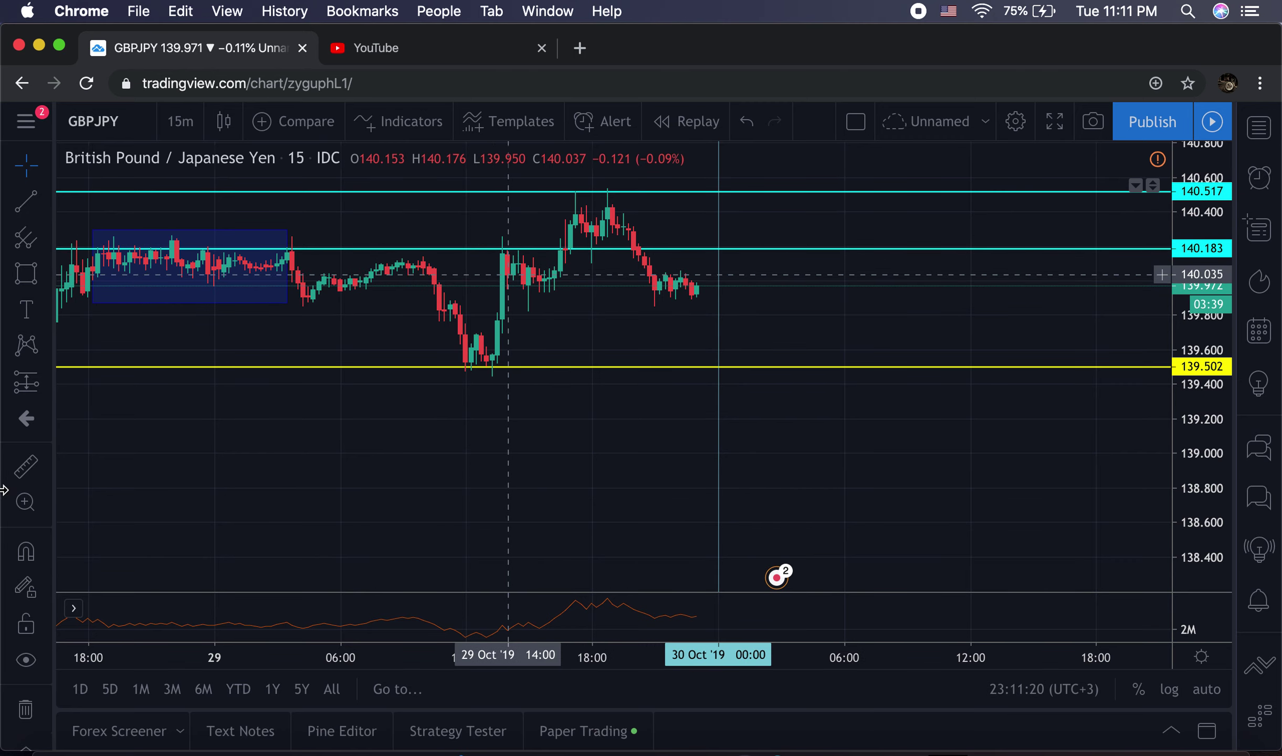
pyautogui.click(25, 465)
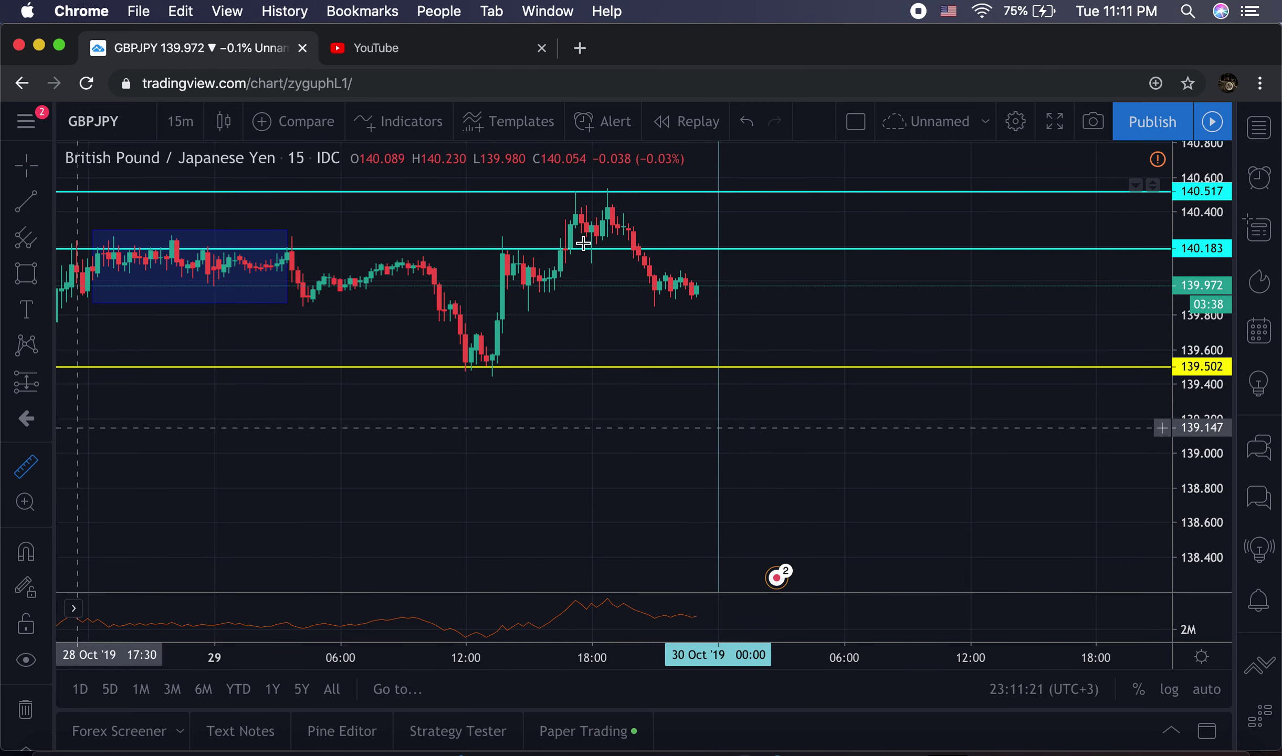
pyautogui.click(671, 192)
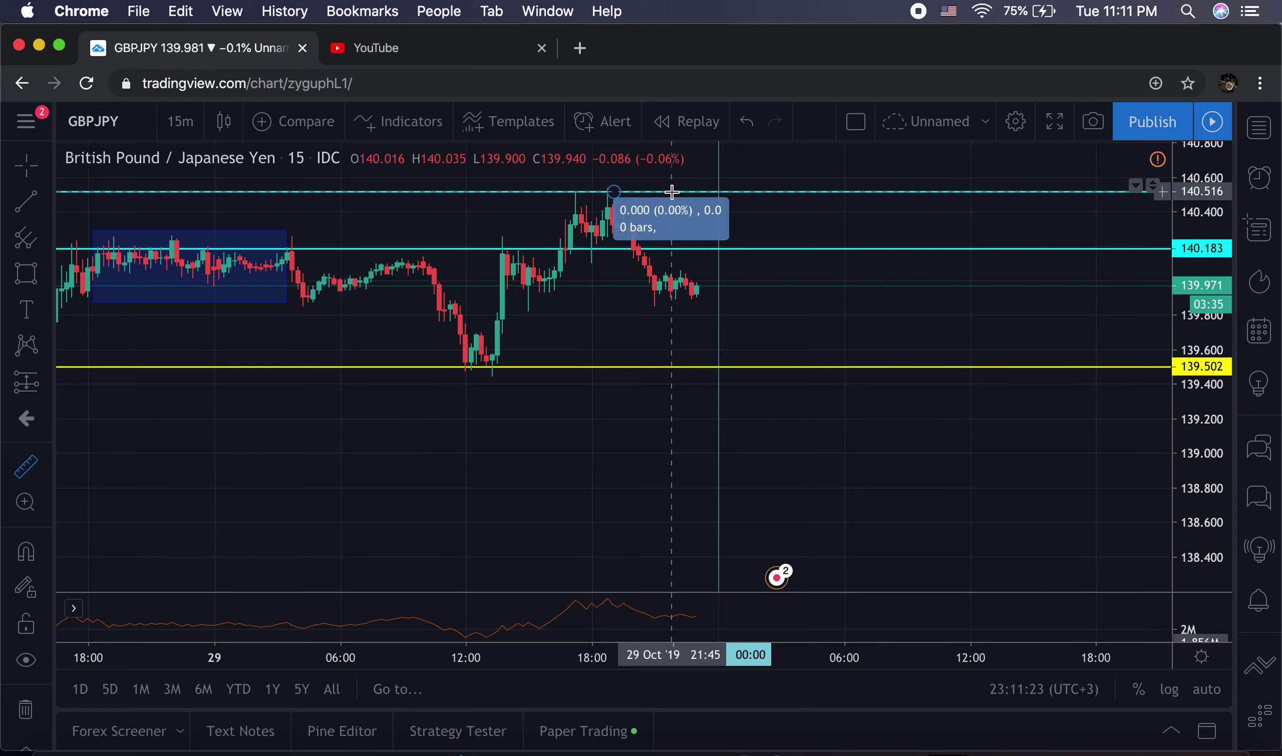
pyautogui.click(713, 306)
pyautogui.click(837, 314)
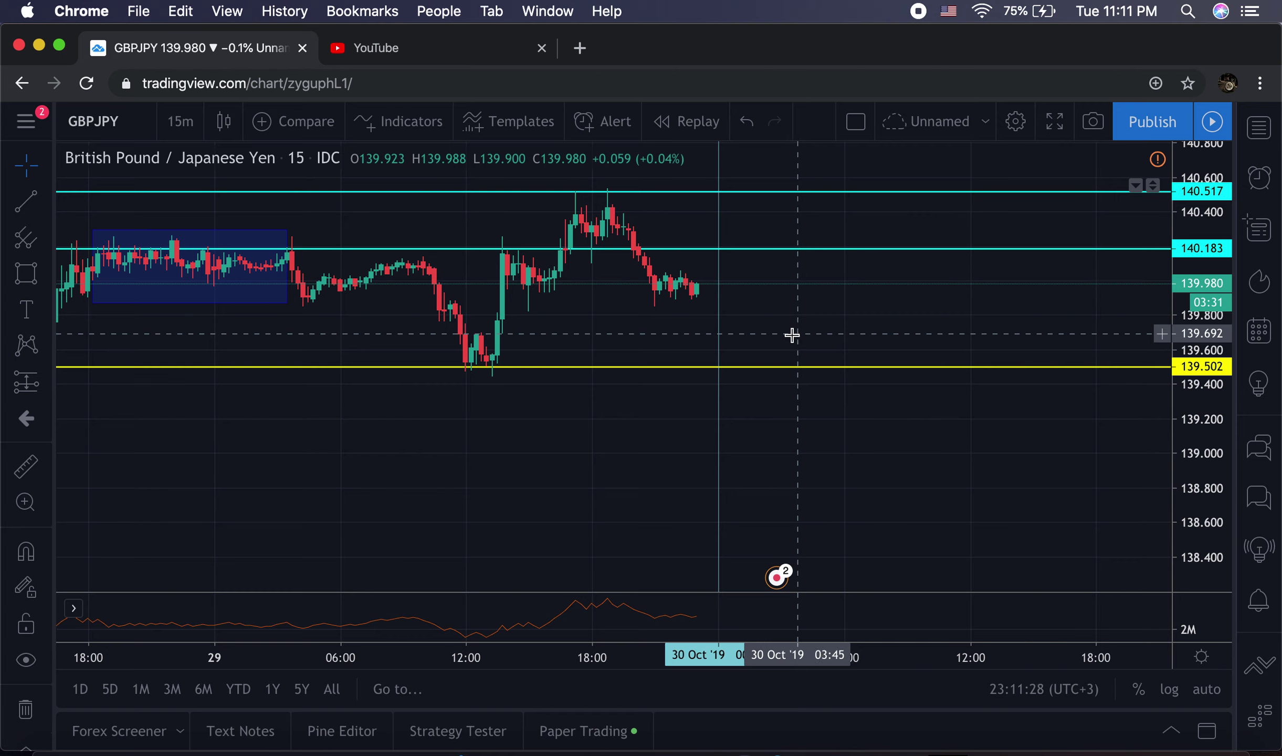
# Close the Saxo popup and pan back to 28 Oct history, revealing the 137.844 yellow level.
pyautogui.moveTo(823, 323); pyautogui.dragTo(902, 315)
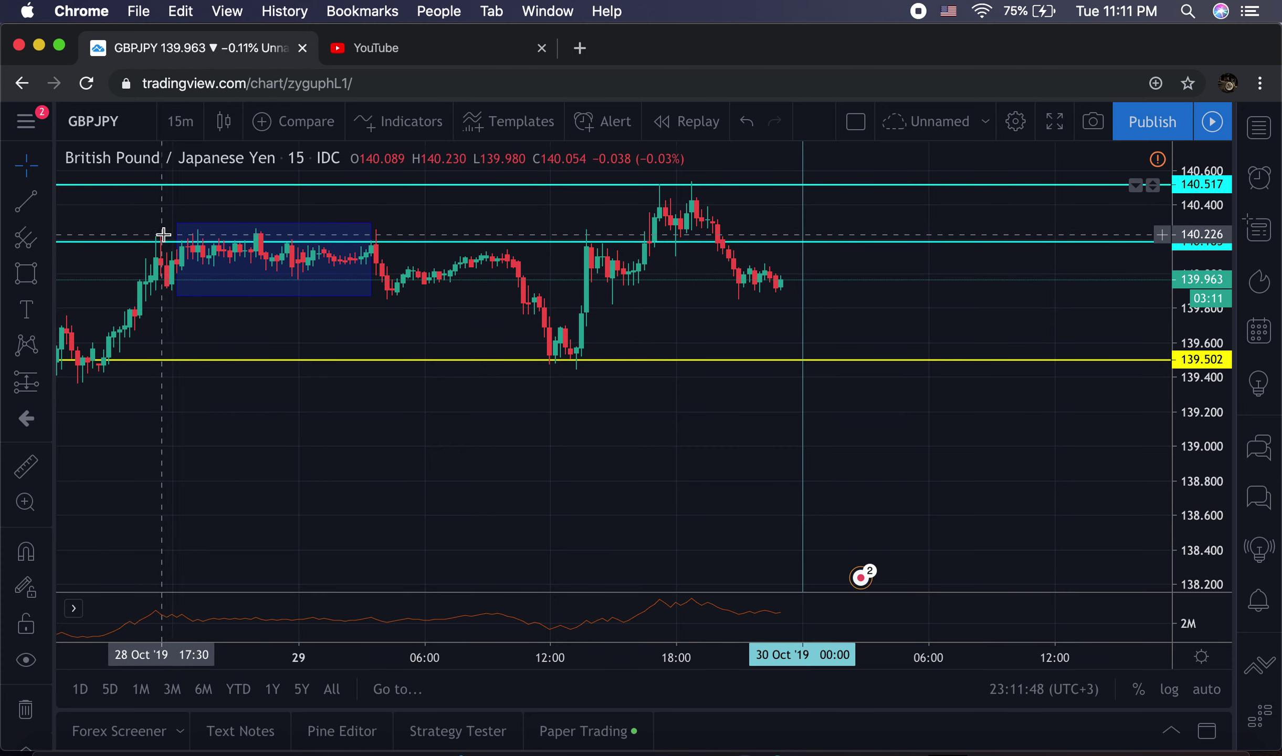
pyautogui.click(320, 241)
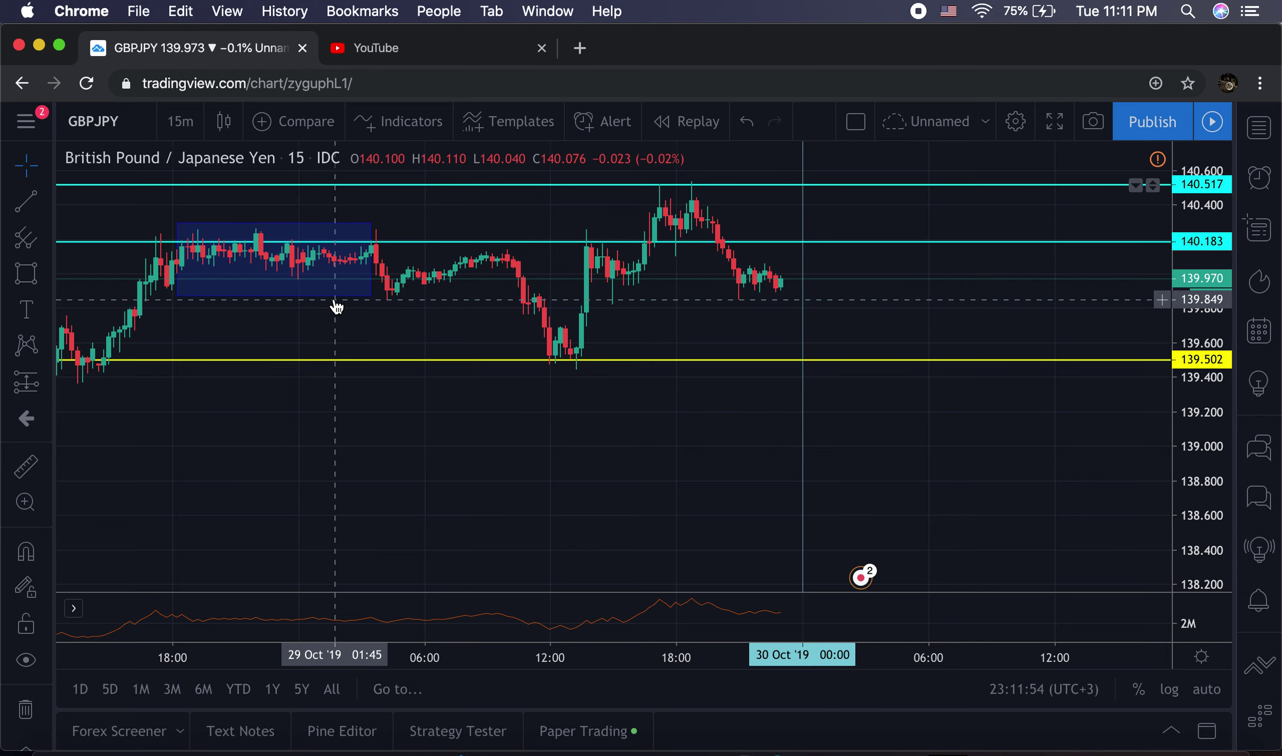
pyautogui.moveTo(673, 311); pyautogui.dragTo(660, 311)
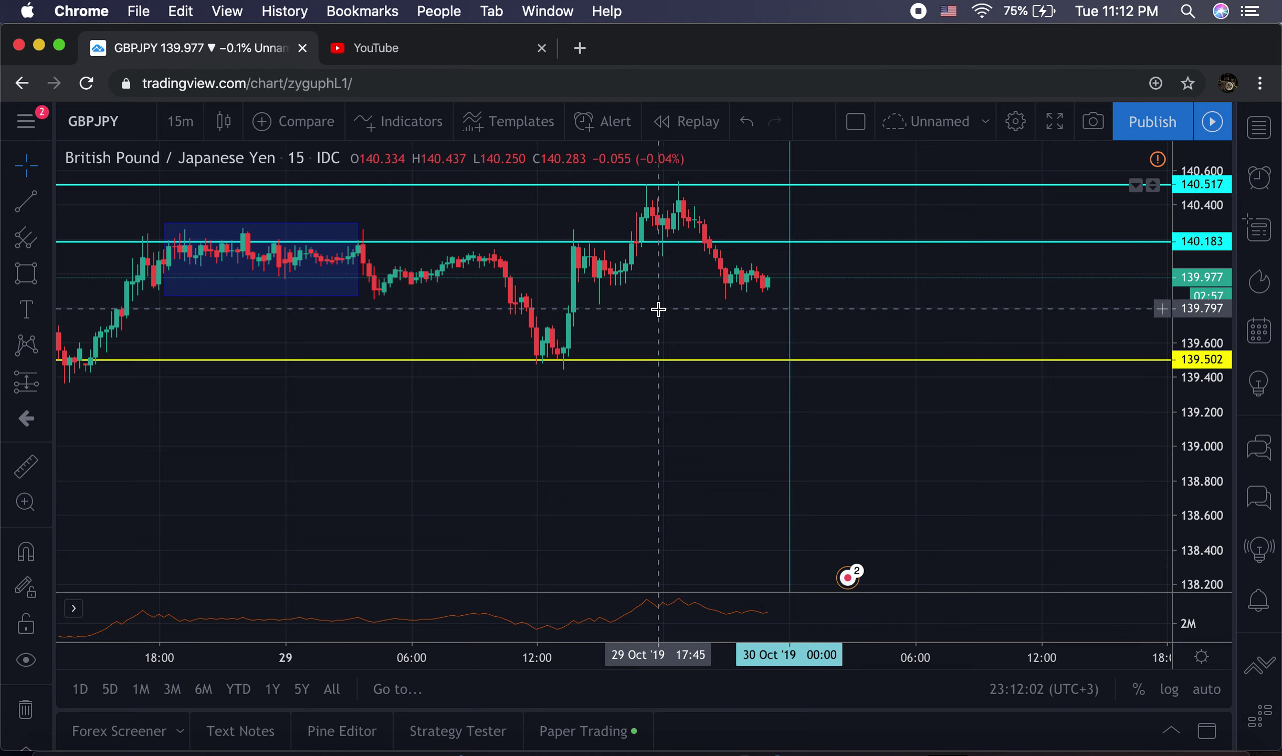
pyautogui.moveTo(658, 309); pyautogui.dragTo(595, 296)
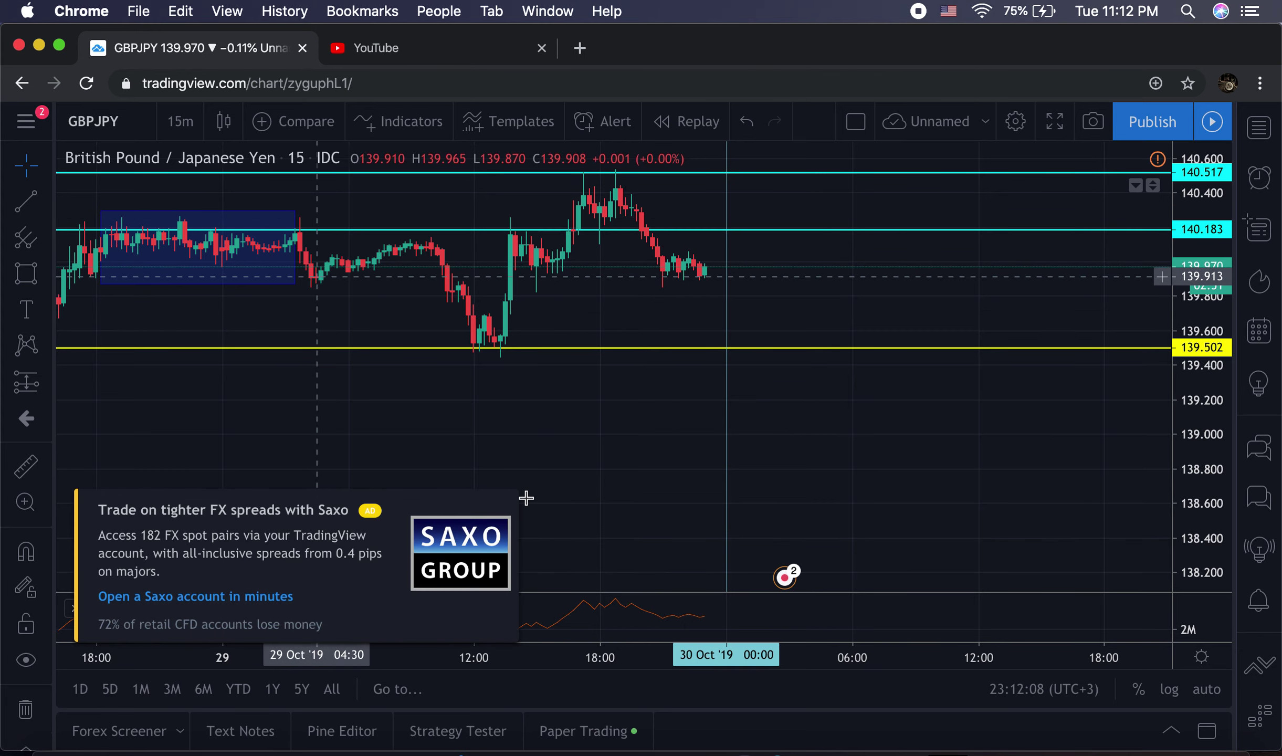
pyautogui.click(505, 504)
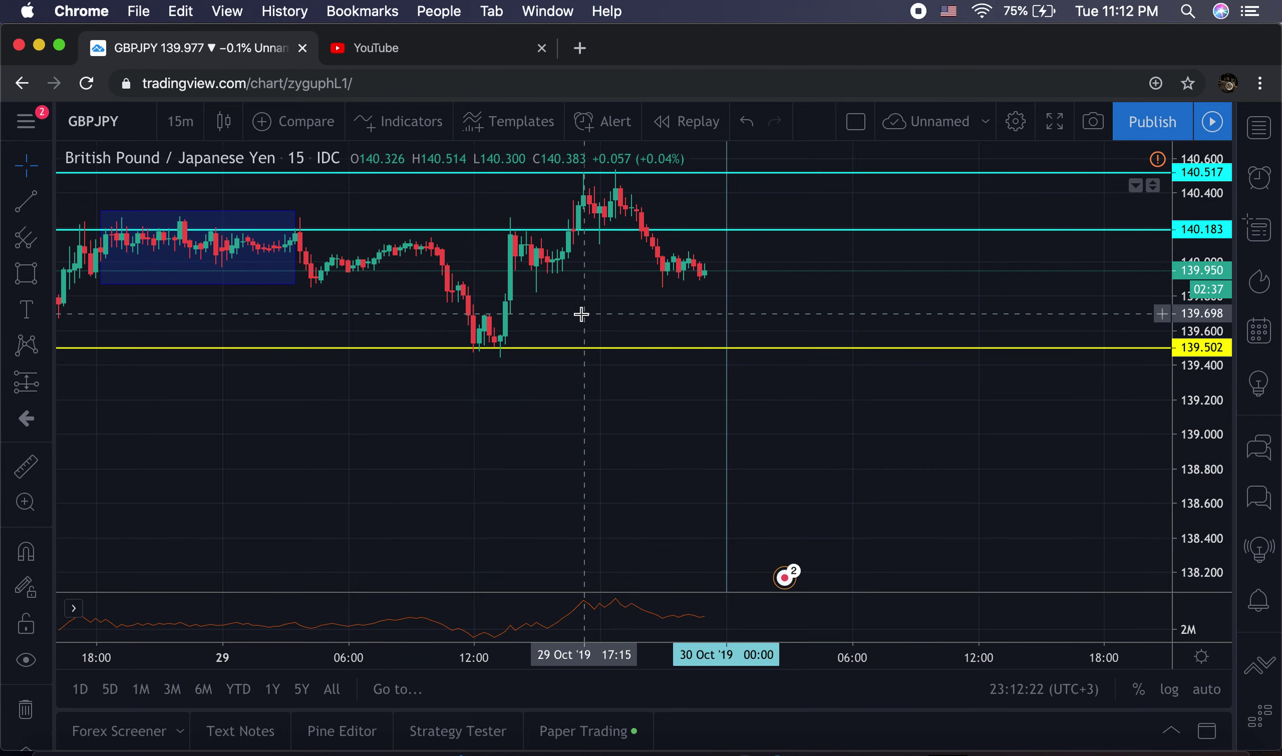
pyautogui.moveTo(582, 315); pyautogui.dragTo(747, 312)
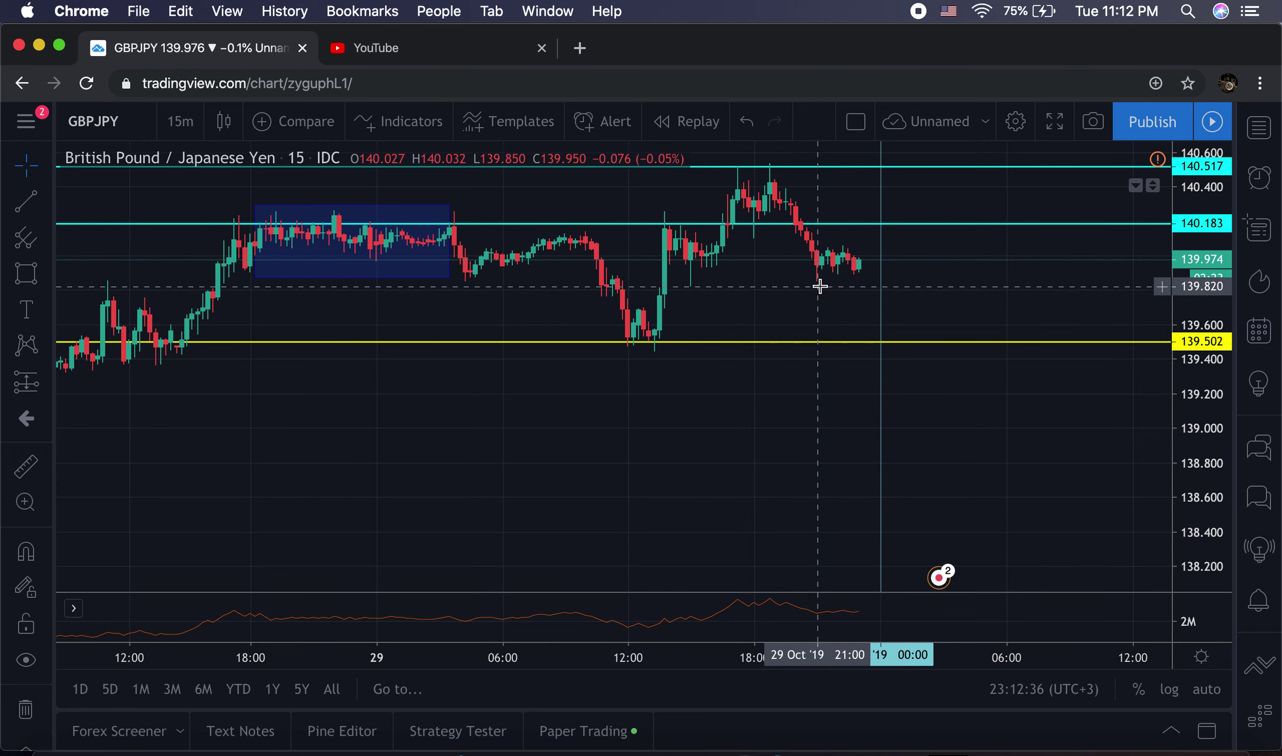
pyautogui.hscroll(-10, 644, 464)
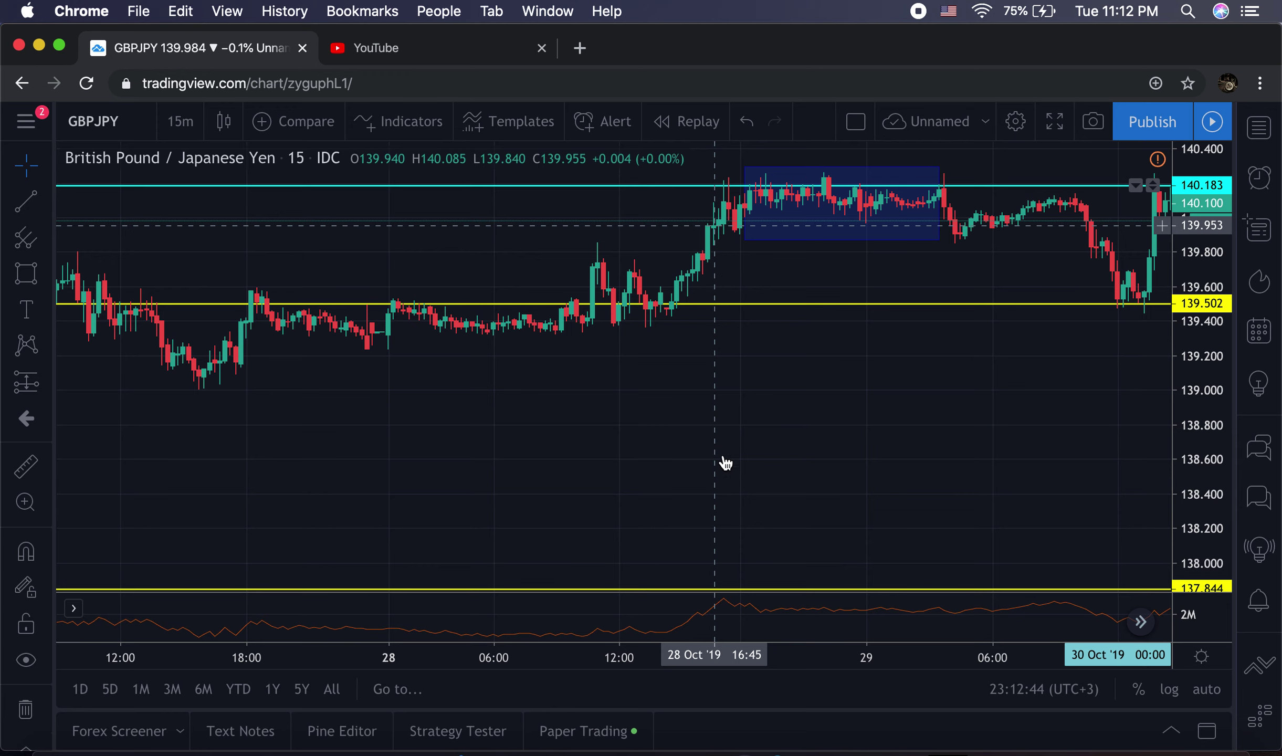
# Pan forward to the latest candles around the range box, with price at 139.974.
pyautogui.moveTo(798, 374); pyautogui.dragTo(492, 434)
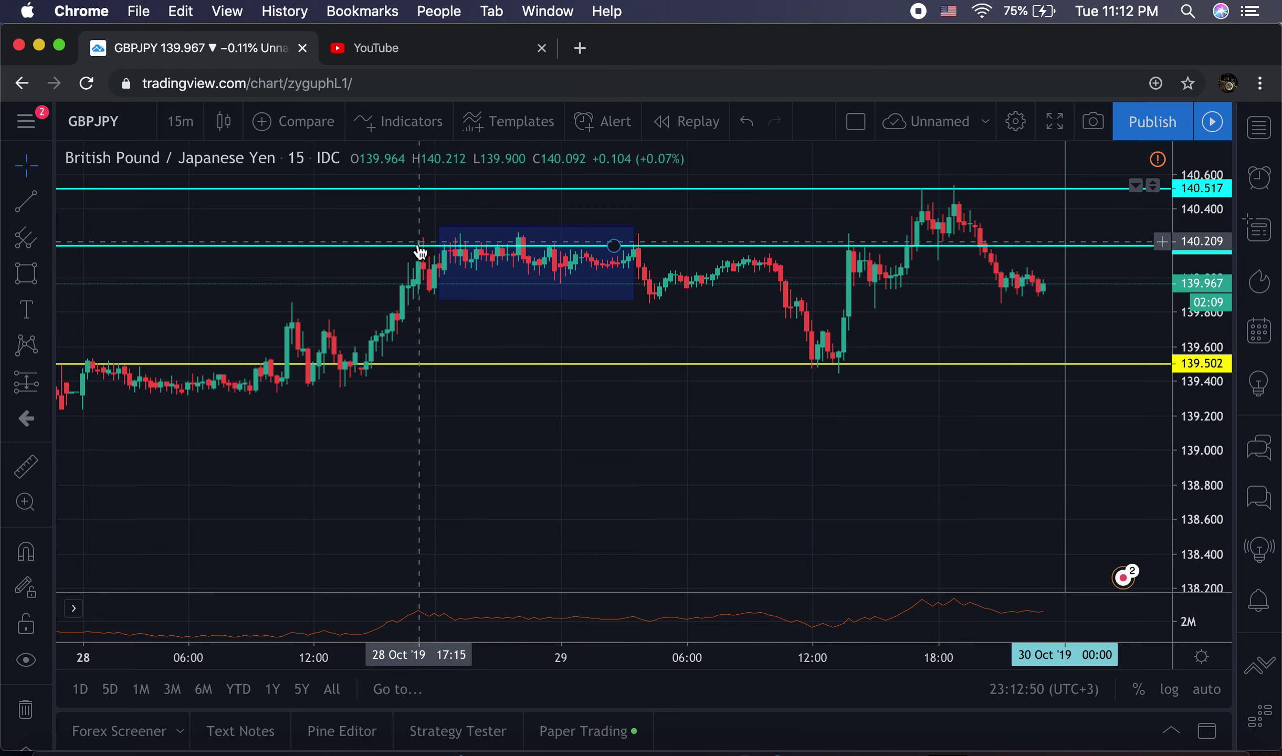
pyautogui.click(619, 283)
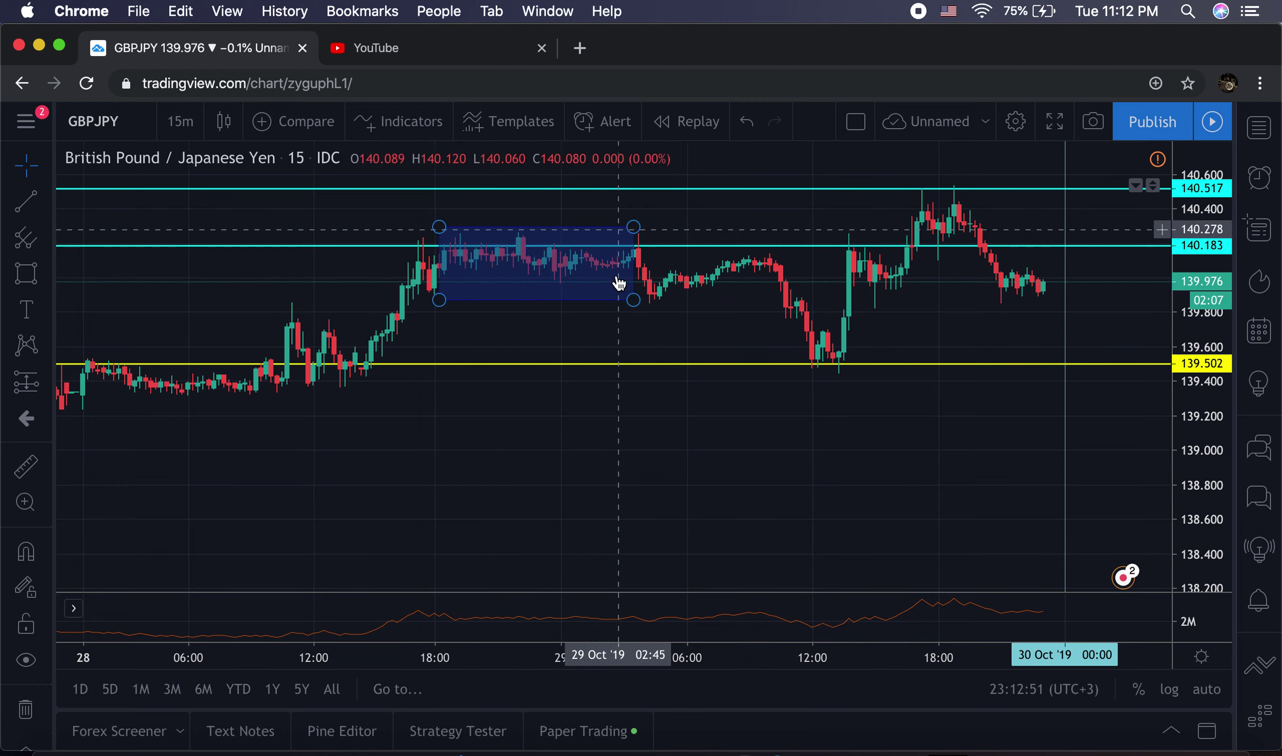
pyautogui.click(638, 239)
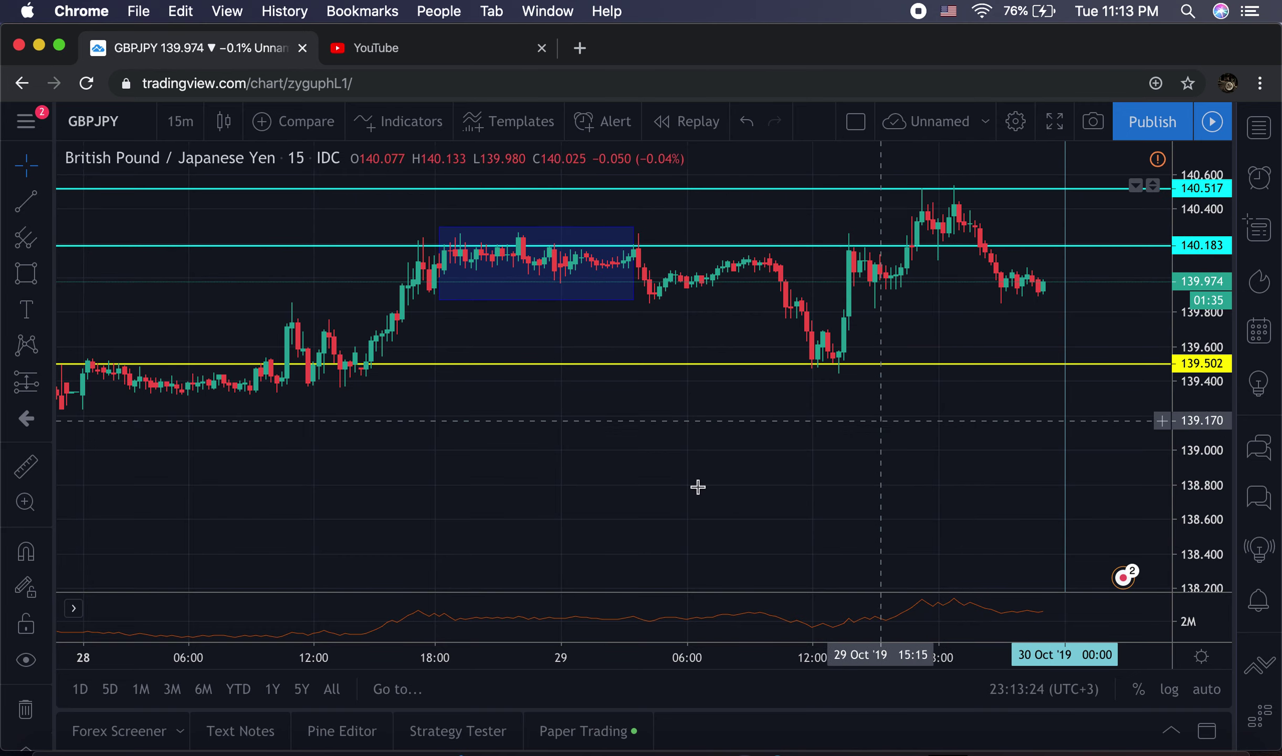
# Scroll the 15-minute chart back through 24–28 Oct, then switch the interval to 1 hour.
pyautogui.hscroll(-5, 718, 484)
pyautogui.hscroll(-3, 589, 503)
pyautogui.hscroll(-10, 590, 503)
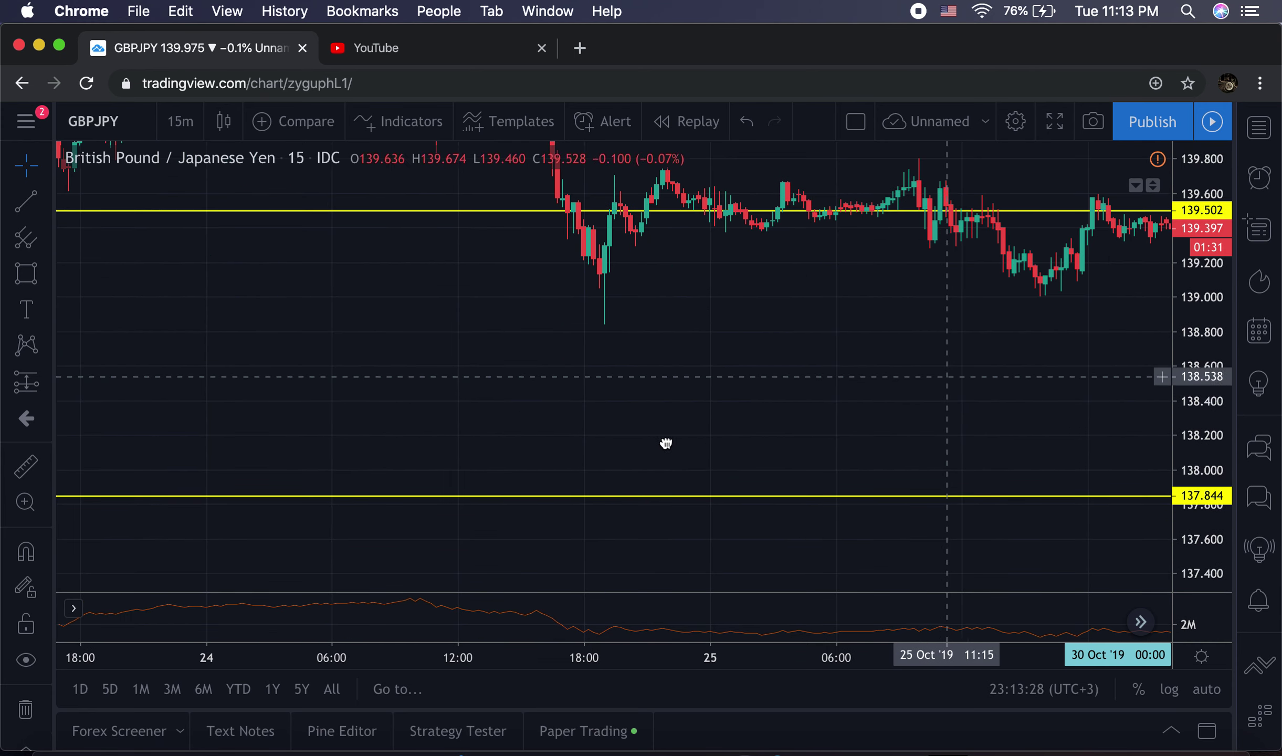
pyautogui.hscroll(6, 678, 438)
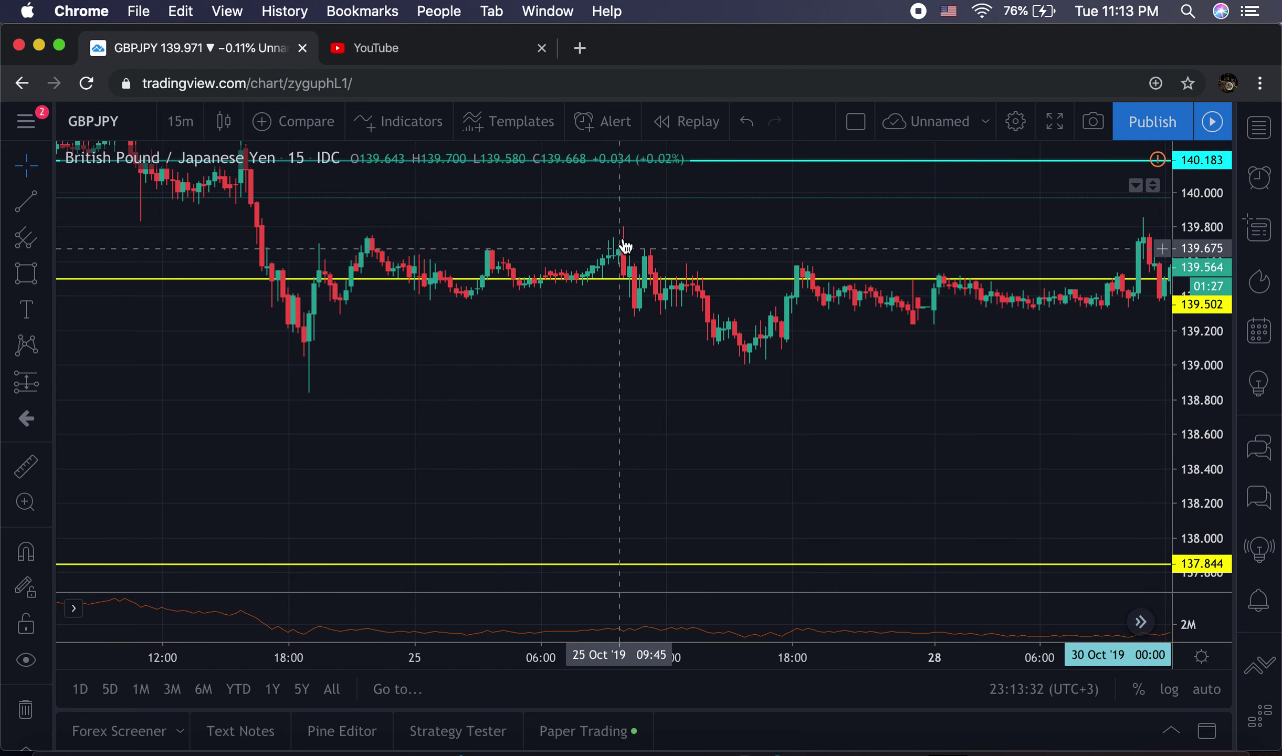
pyautogui.hscroll(-6, 773, 492)
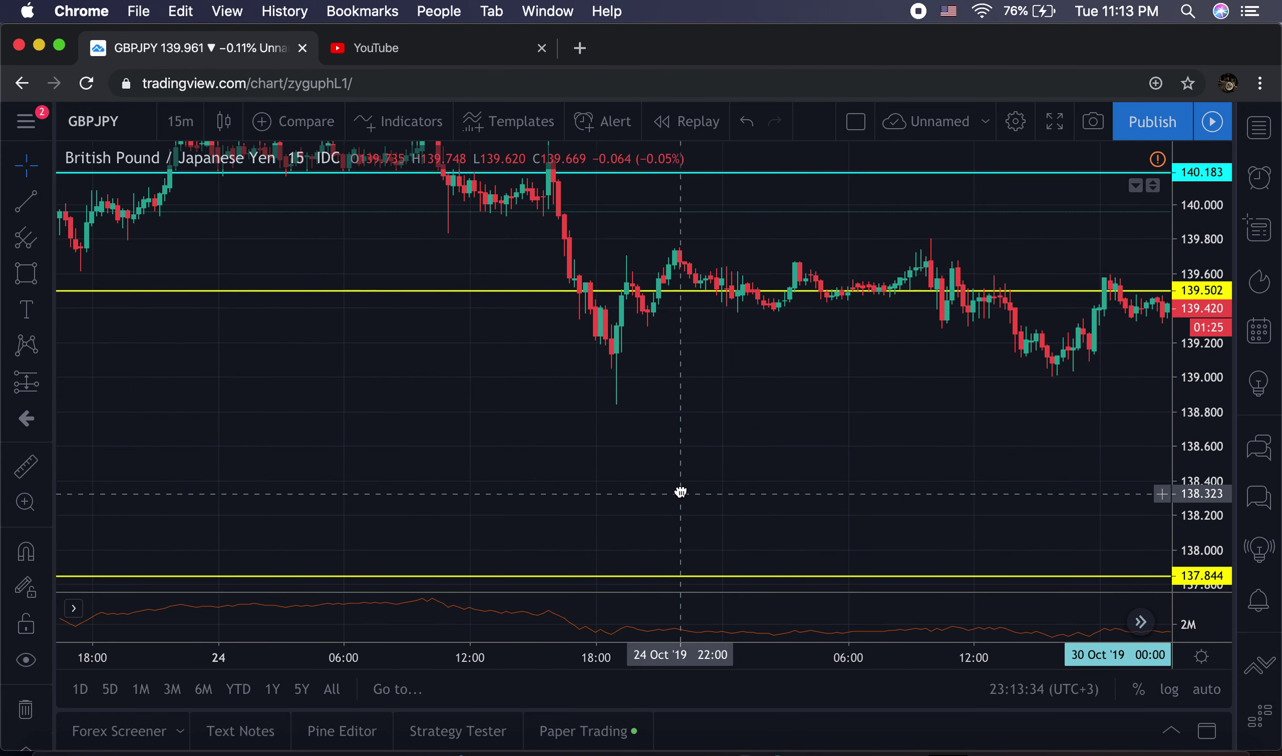
pyautogui.hscroll(-6, 680, 492)
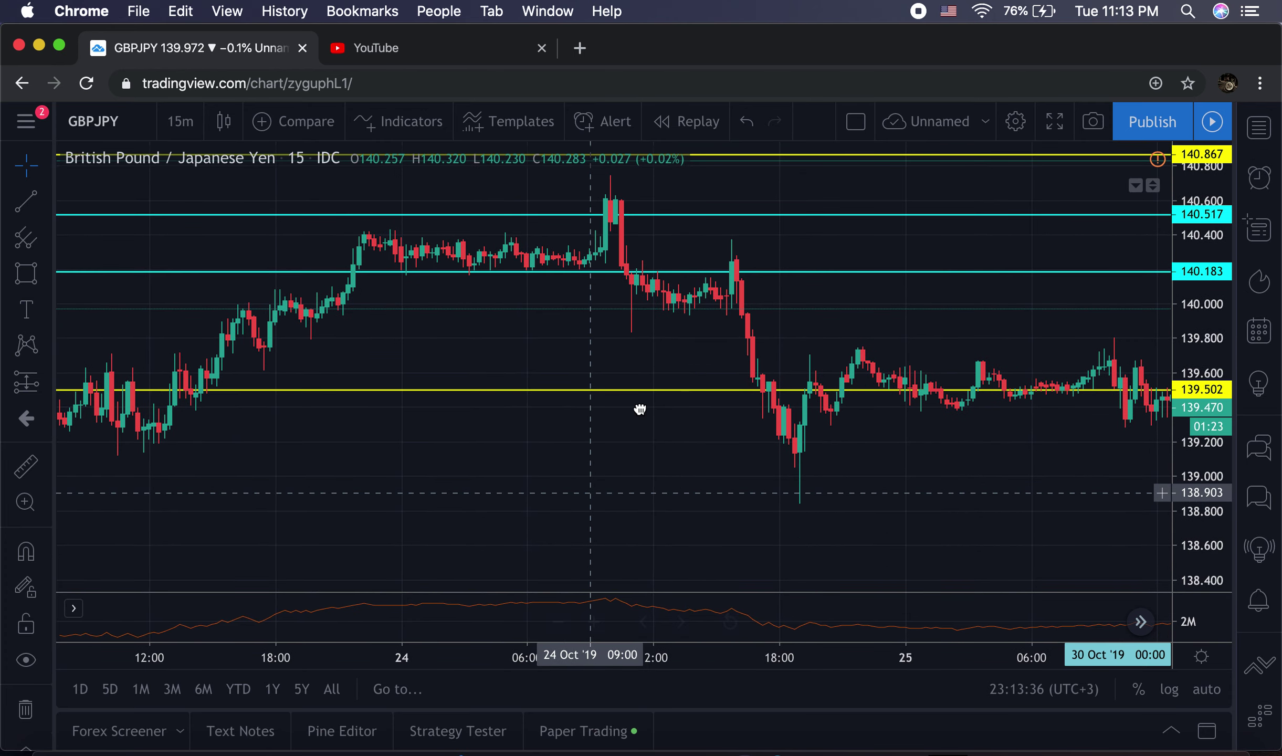
pyautogui.hscroll(-1, 640, 409)
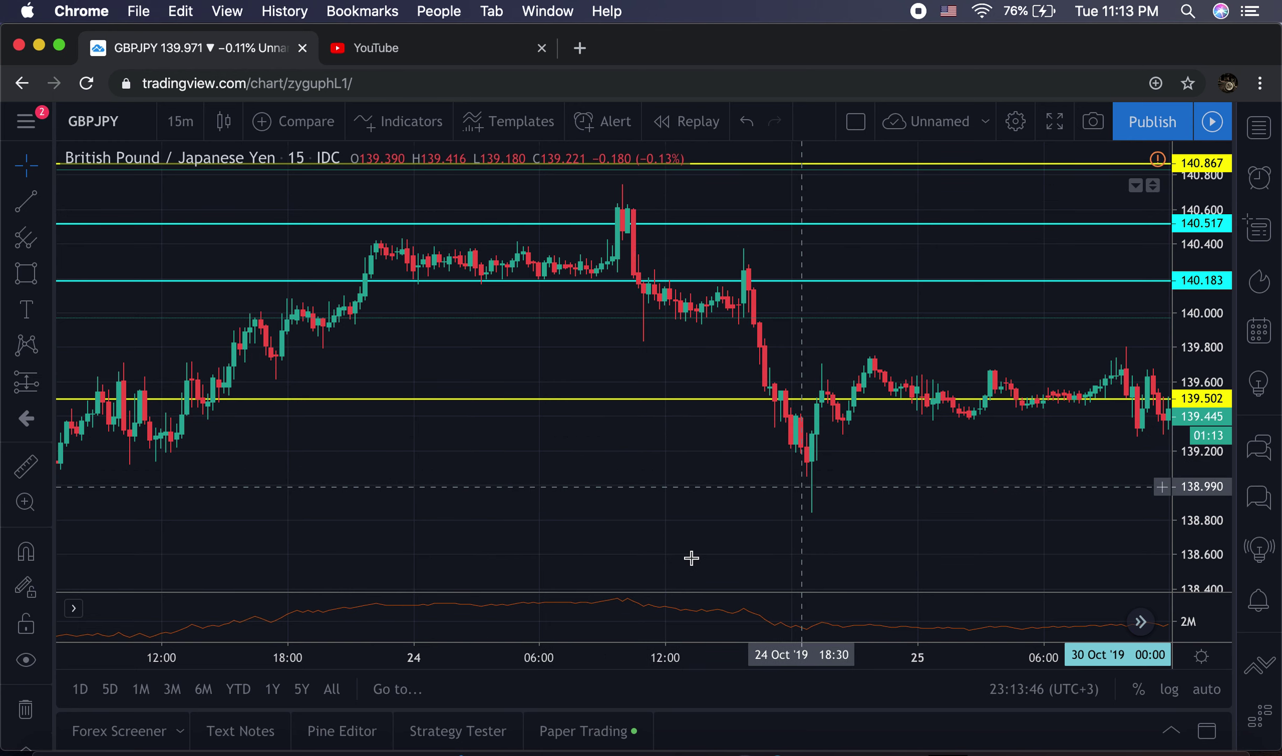
pyautogui.hscroll(-5, 877, 519)
pyautogui.click(176, 122)
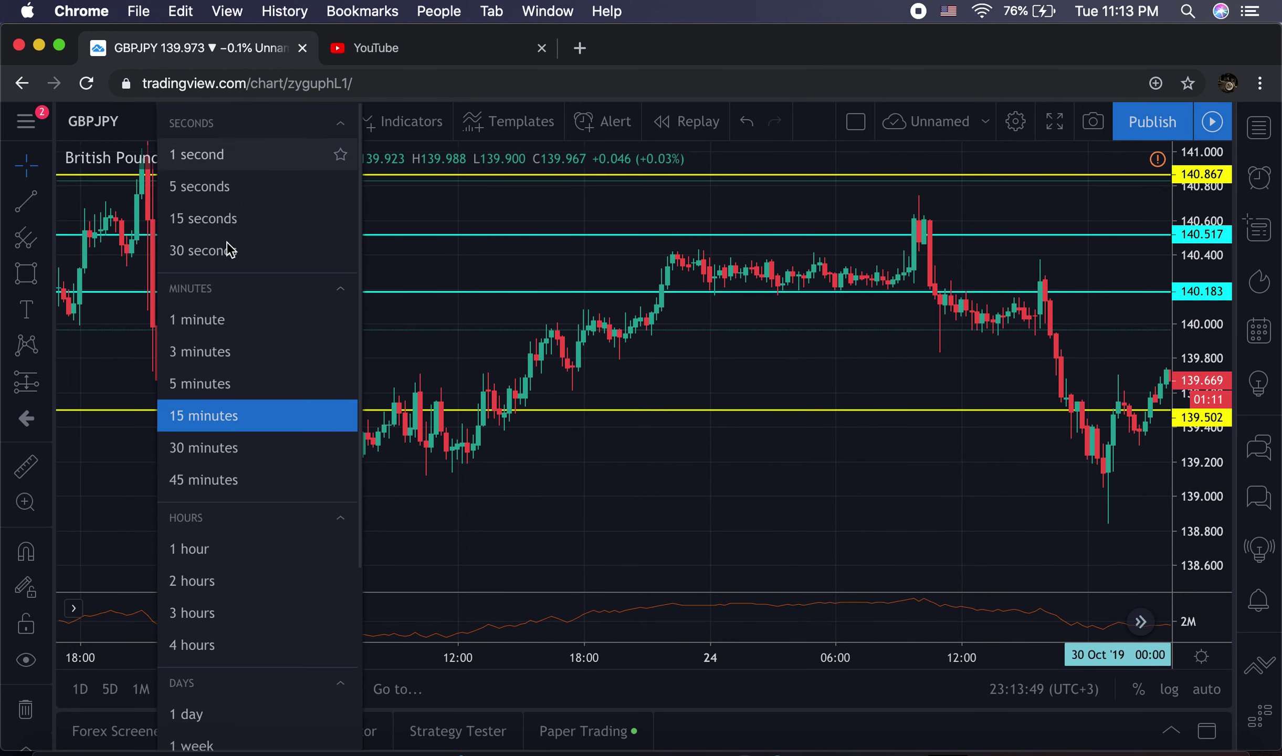
pyautogui.click(272, 550)
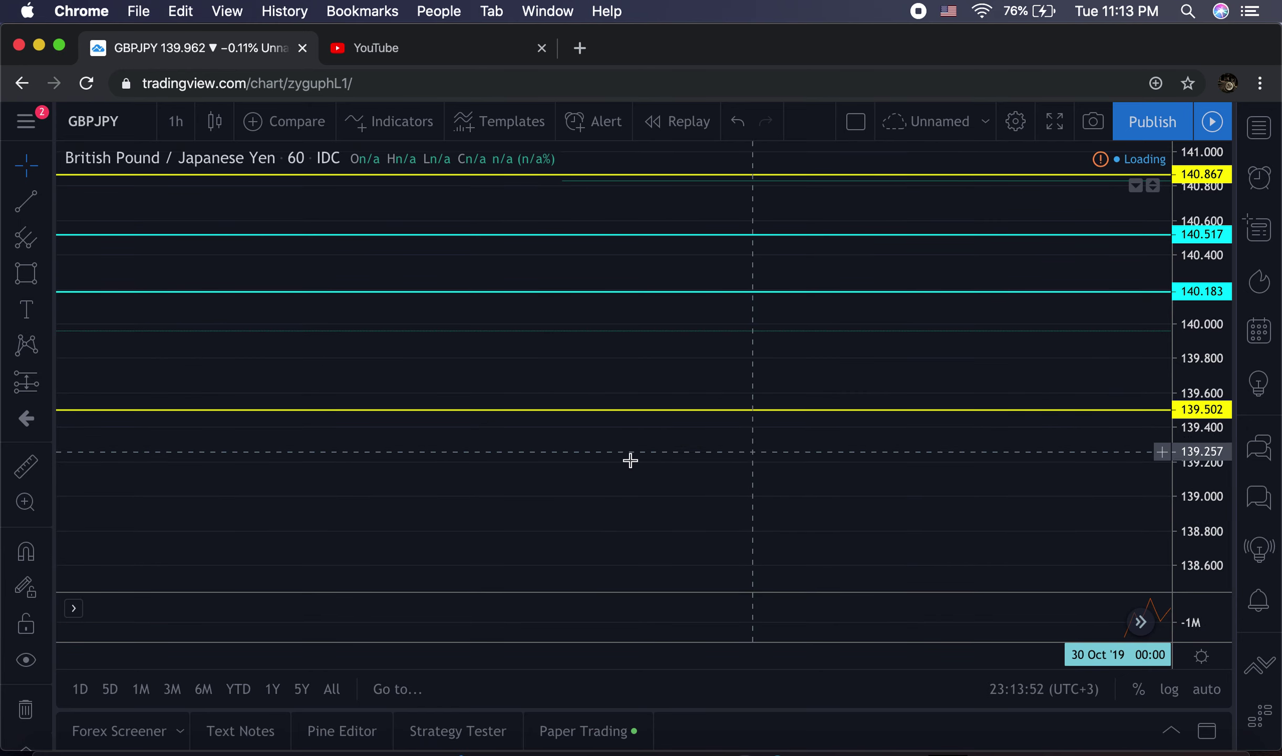
# Compress the price scale to fit all levels and move the hourly chart back to 13–27 September.
pyautogui.moveTo(1205, 334); pyautogui.dragTo(922, 466)
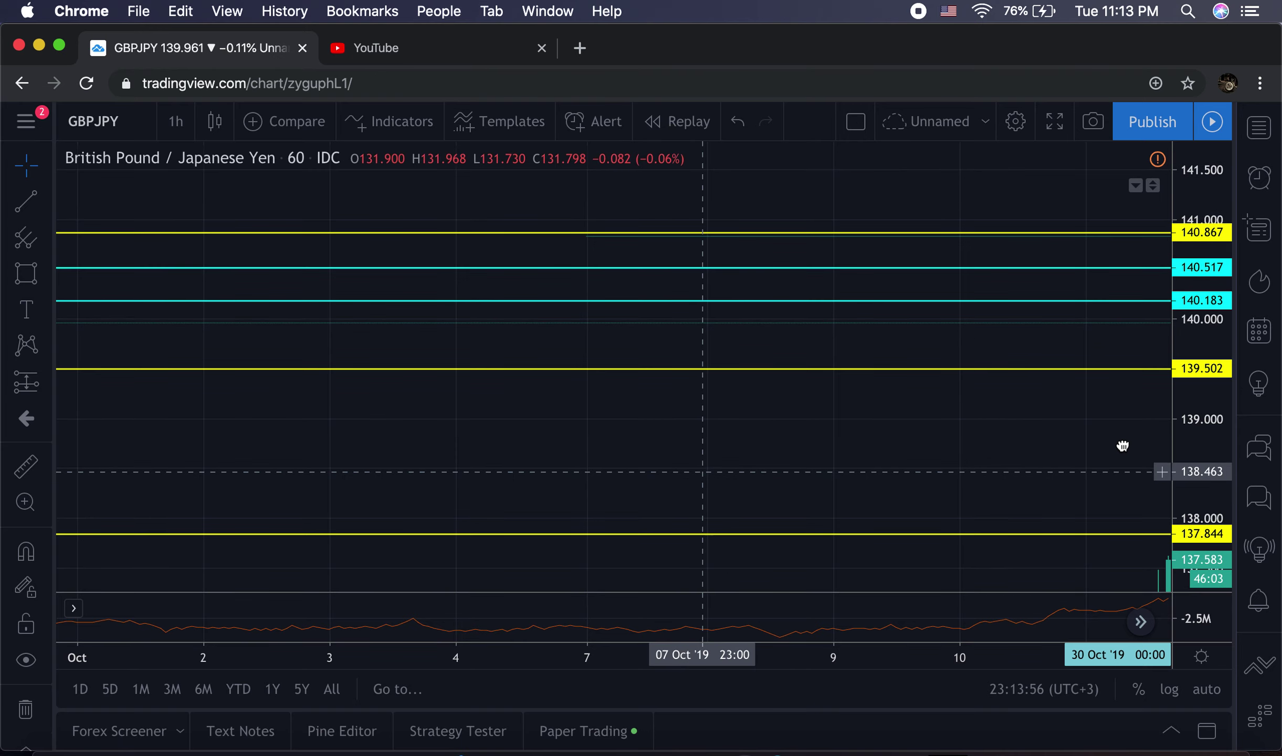
pyautogui.hscroll(-10, 1123, 445)
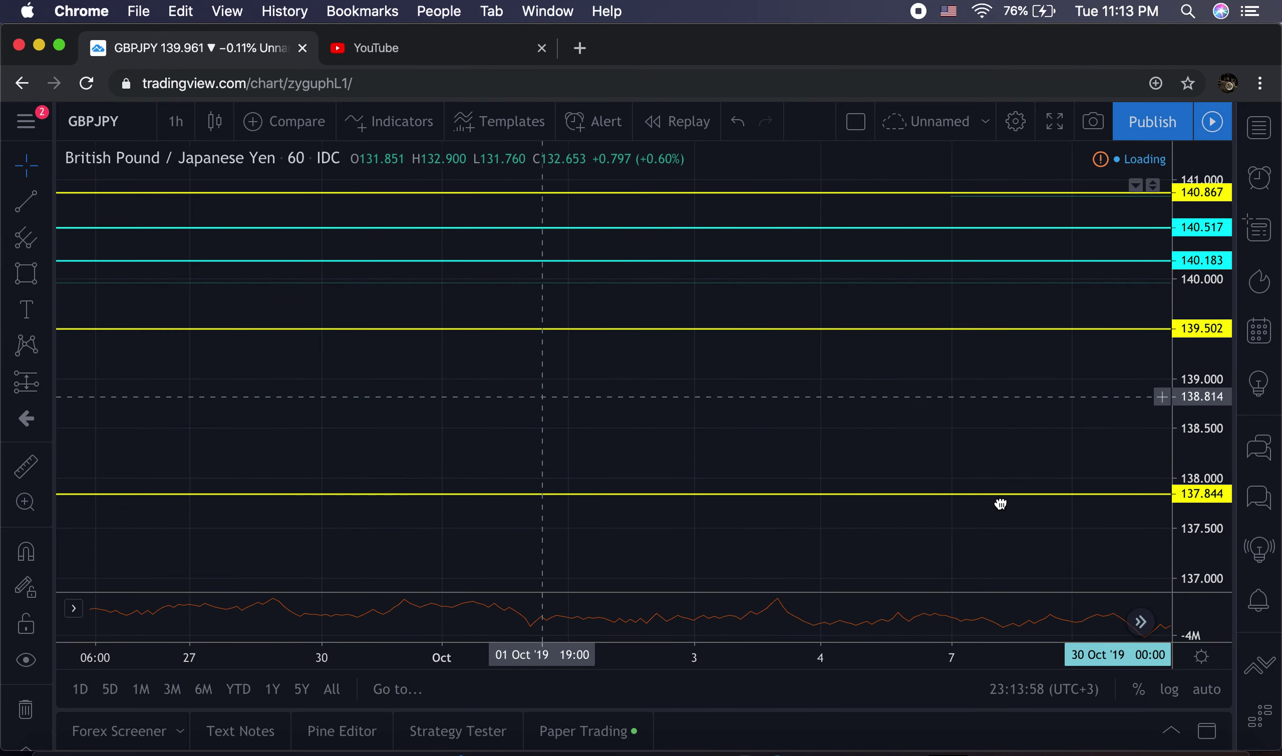
pyautogui.hscroll(-15, 969, 488)
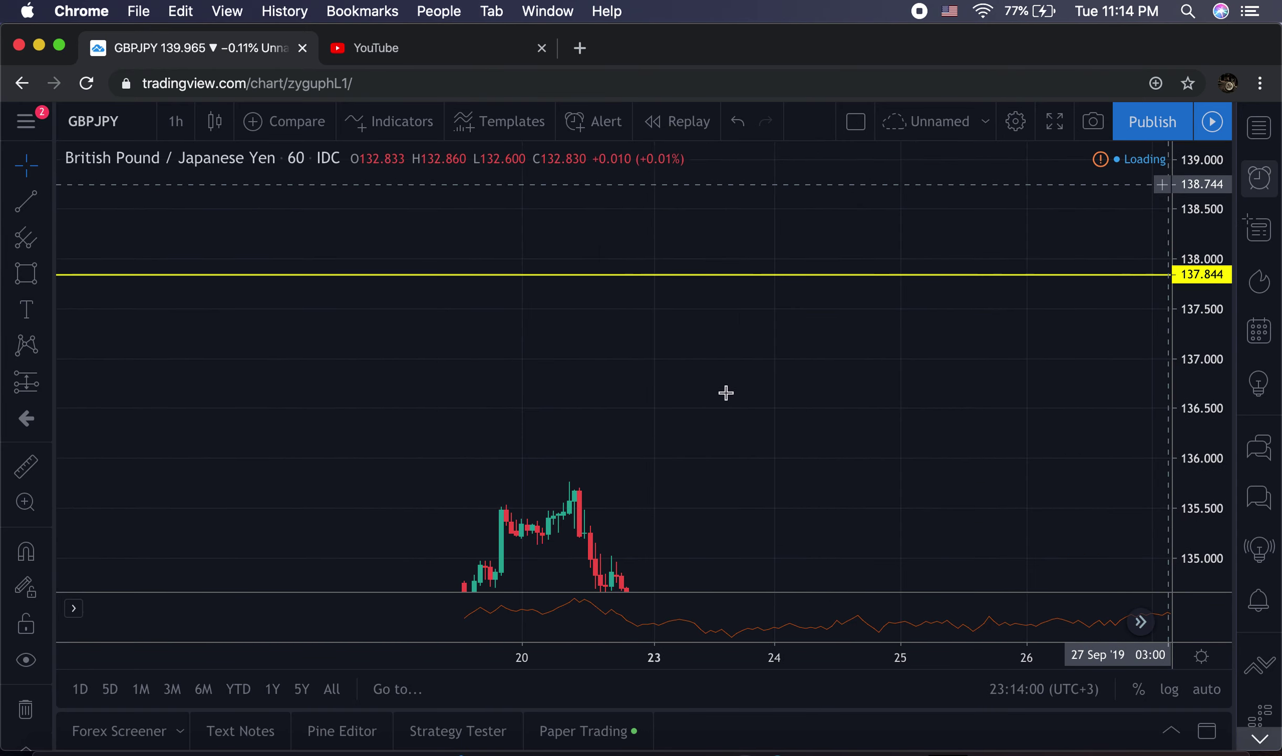
pyautogui.hscroll(-10, 726, 393)
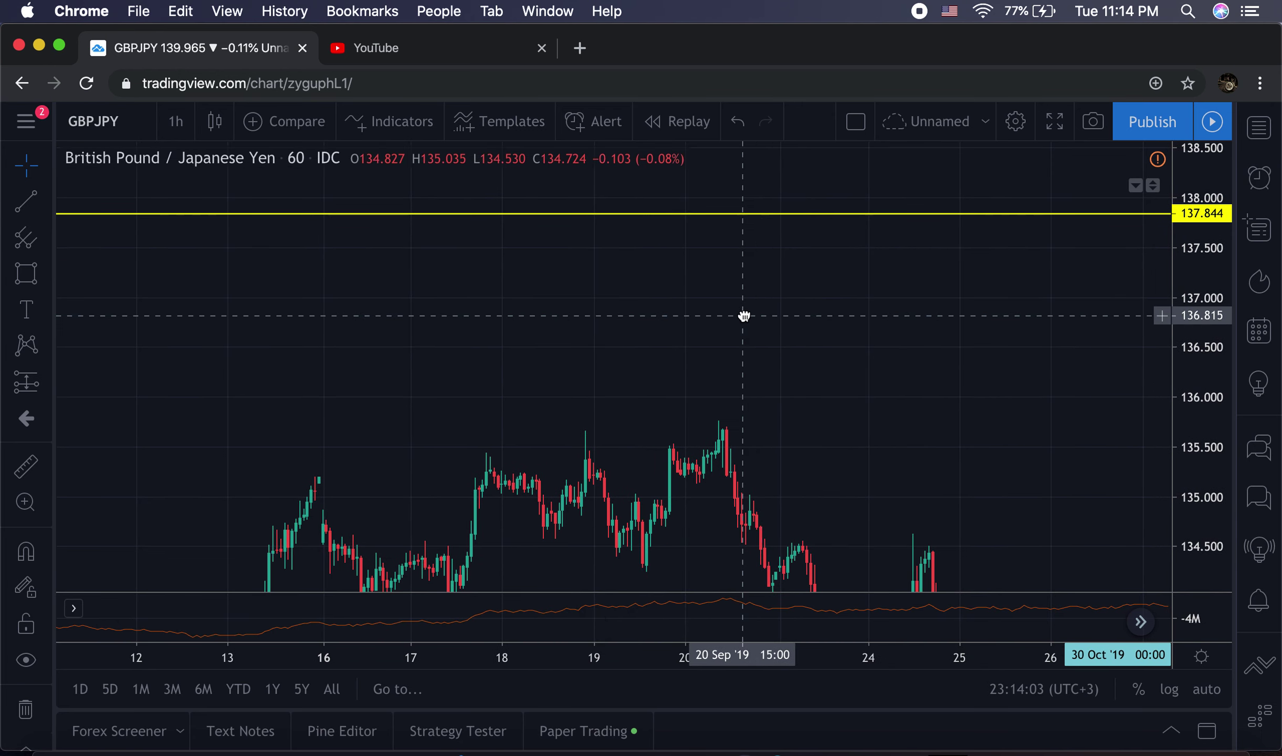
pyautogui.moveTo(636, 332); pyautogui.dragTo(674, 288)
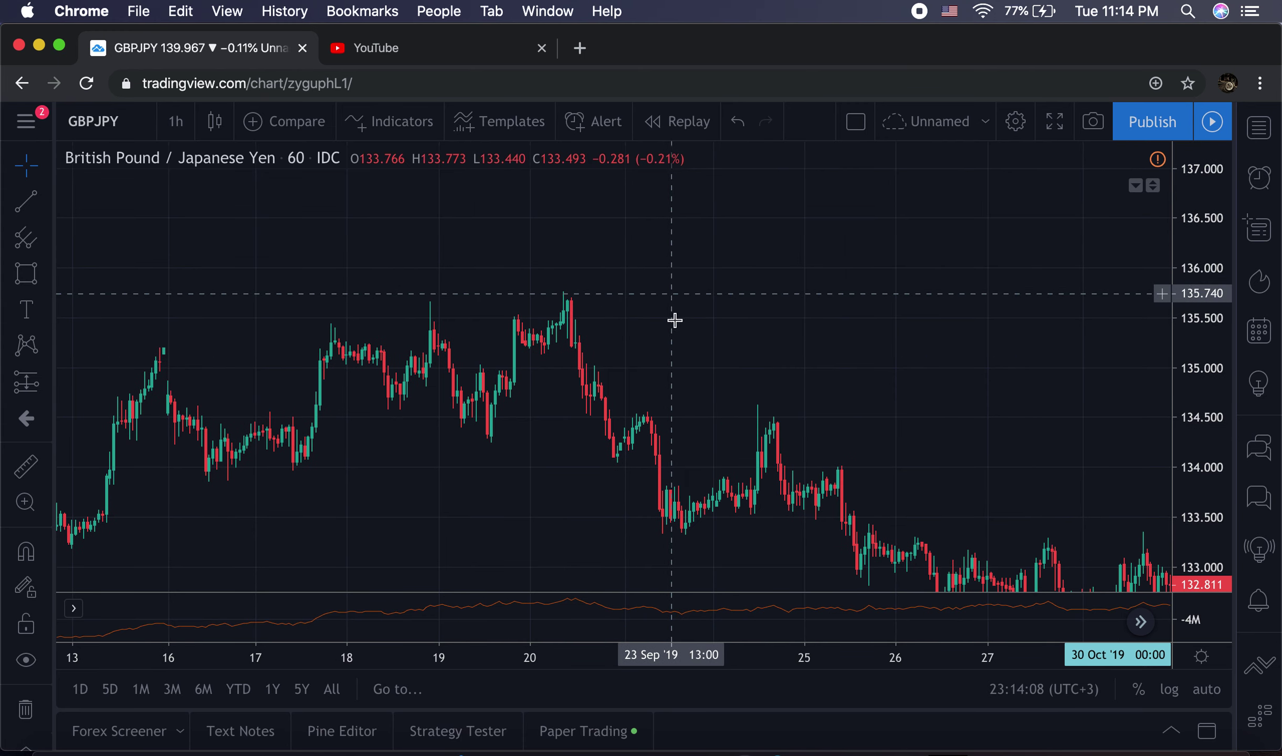
pyautogui.moveTo(620, 291); pyautogui.dragTo(591, 255)
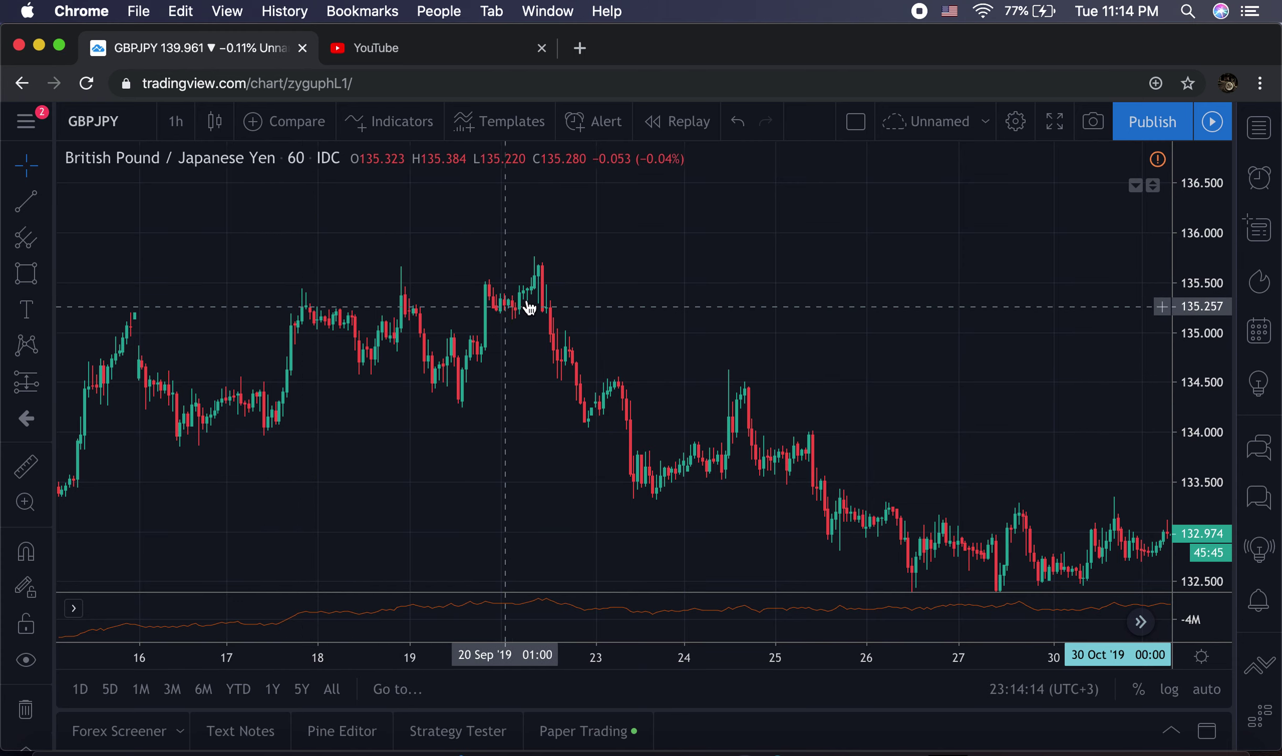
# Browse the later September hourly candles, roughly 132.7–135.7.
pyautogui.moveTo(721, 569); pyautogui.dragTo(427, 281)
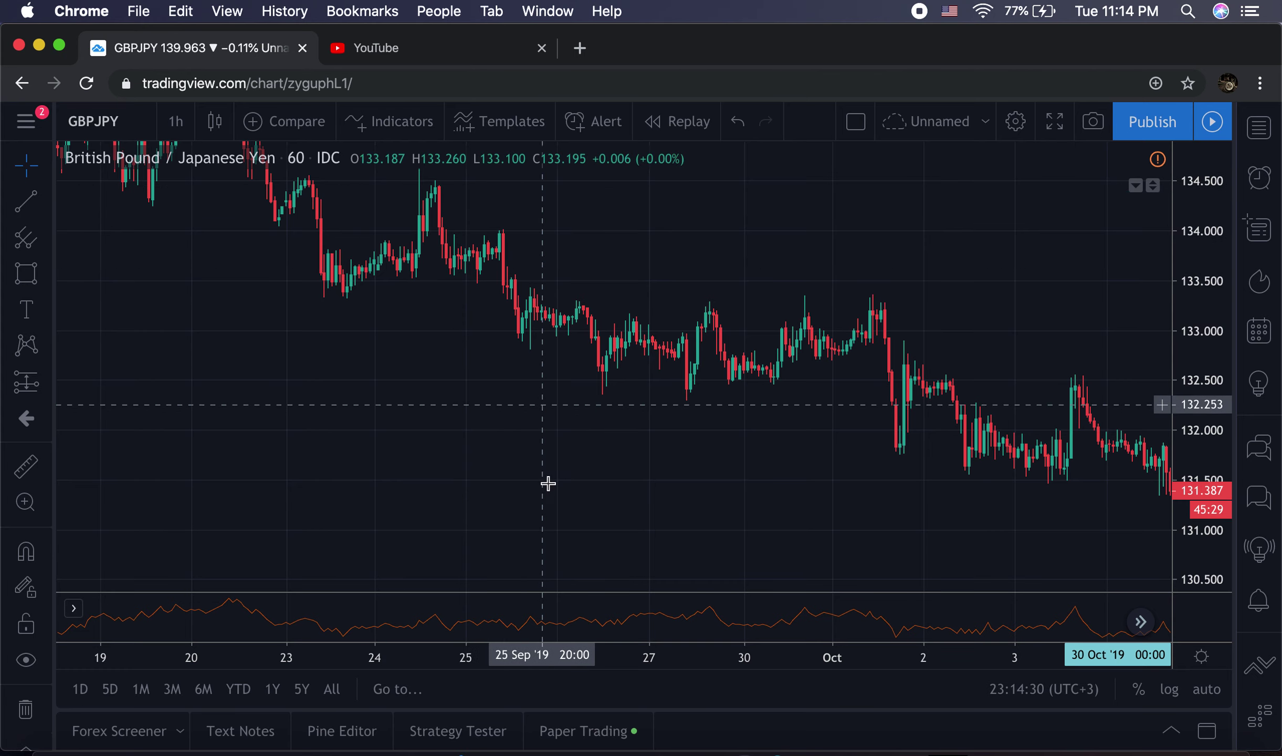
pyautogui.hscroll(3, 276, 375)
pyautogui.hscroll(2, 594, 336)
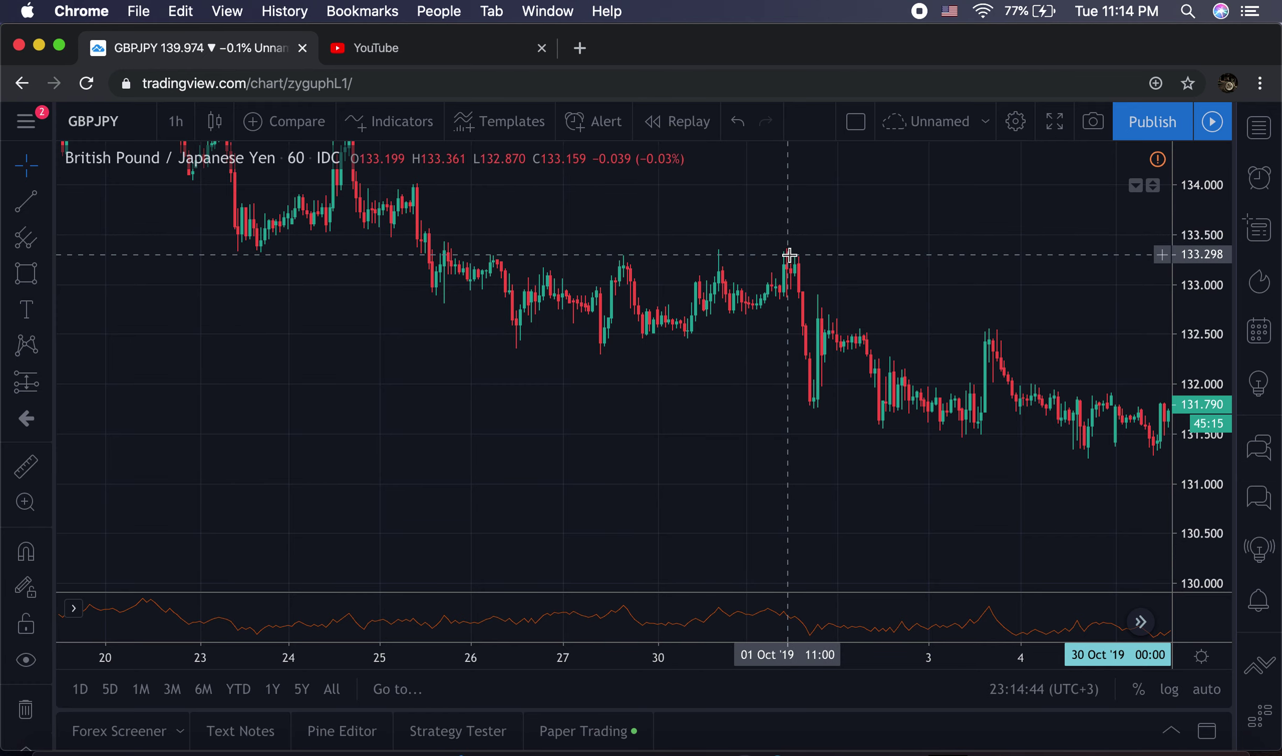
pyautogui.hscroll(5, 525, 417)
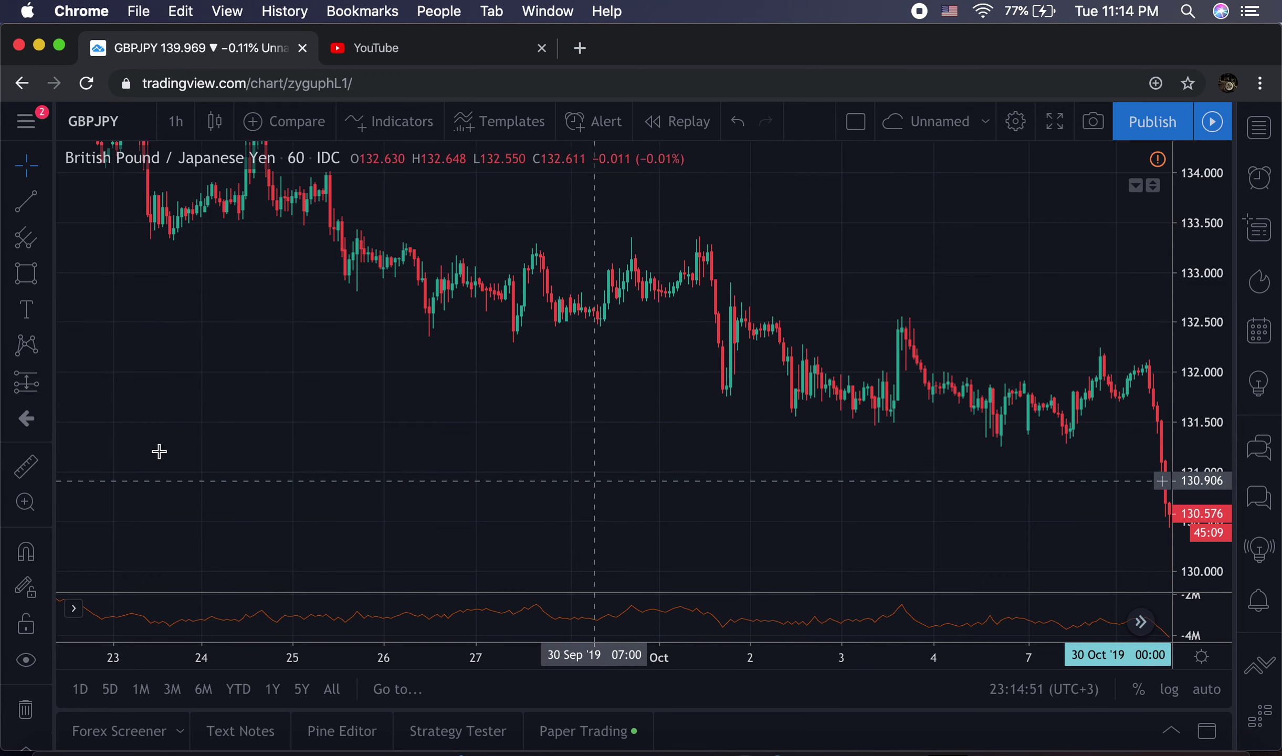
pyautogui.hscroll(-10, 151, 449)
pyautogui.hscroll(-10, 335, 398)
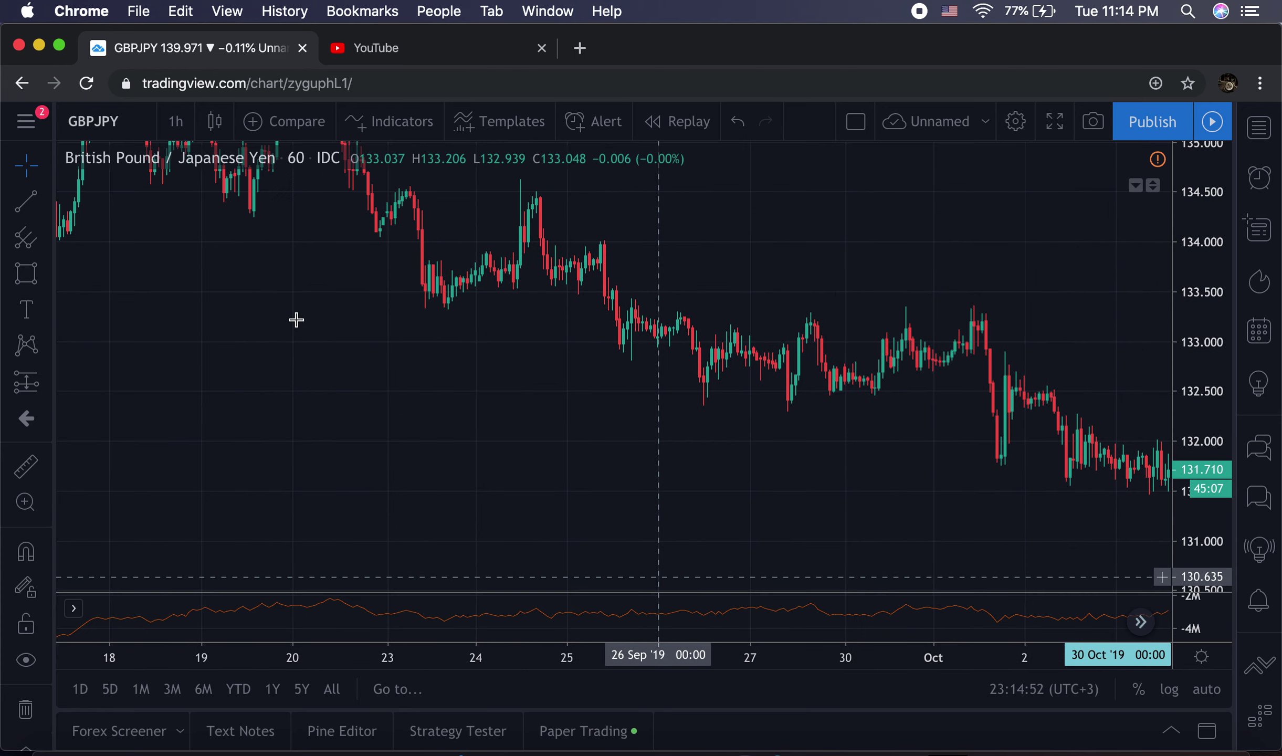
pyautogui.hscroll(-5, 653, 541)
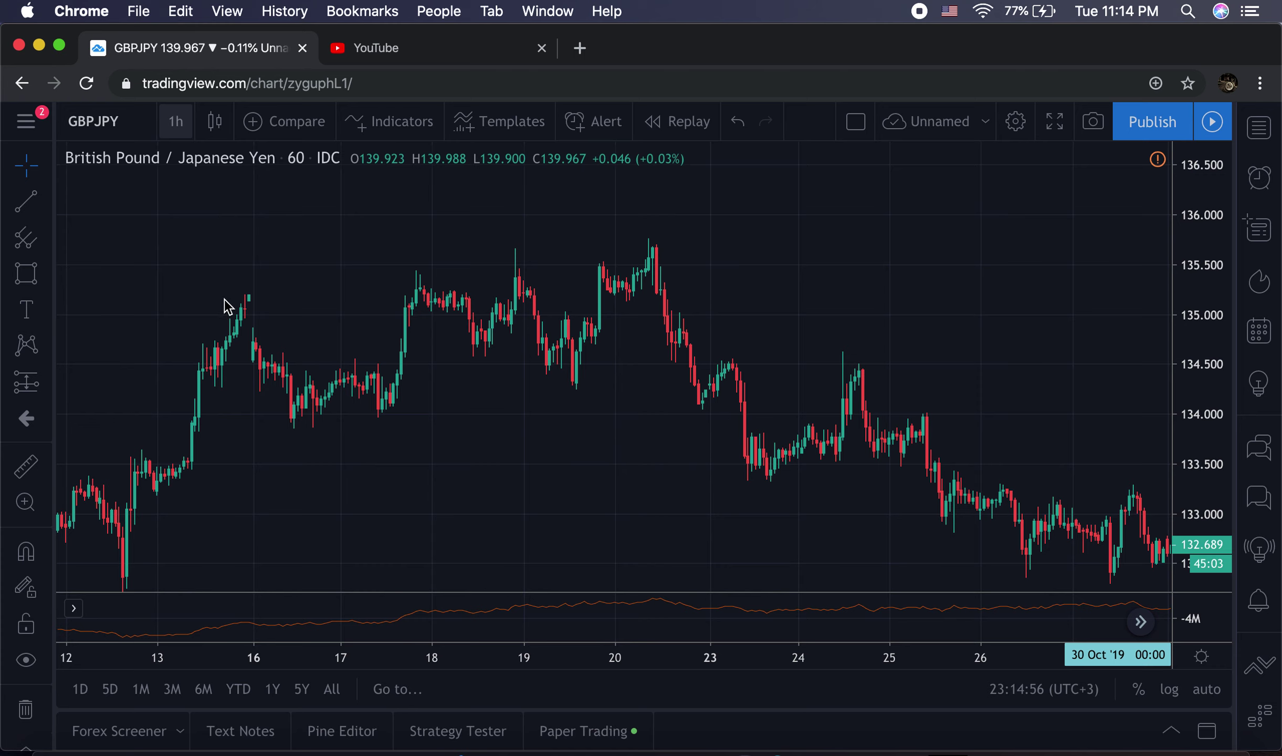
# Switch the GBPJPY chart to 4-hour candles and compress the price scale.
pyautogui.click(175, 121)
pyautogui.click(247, 645)
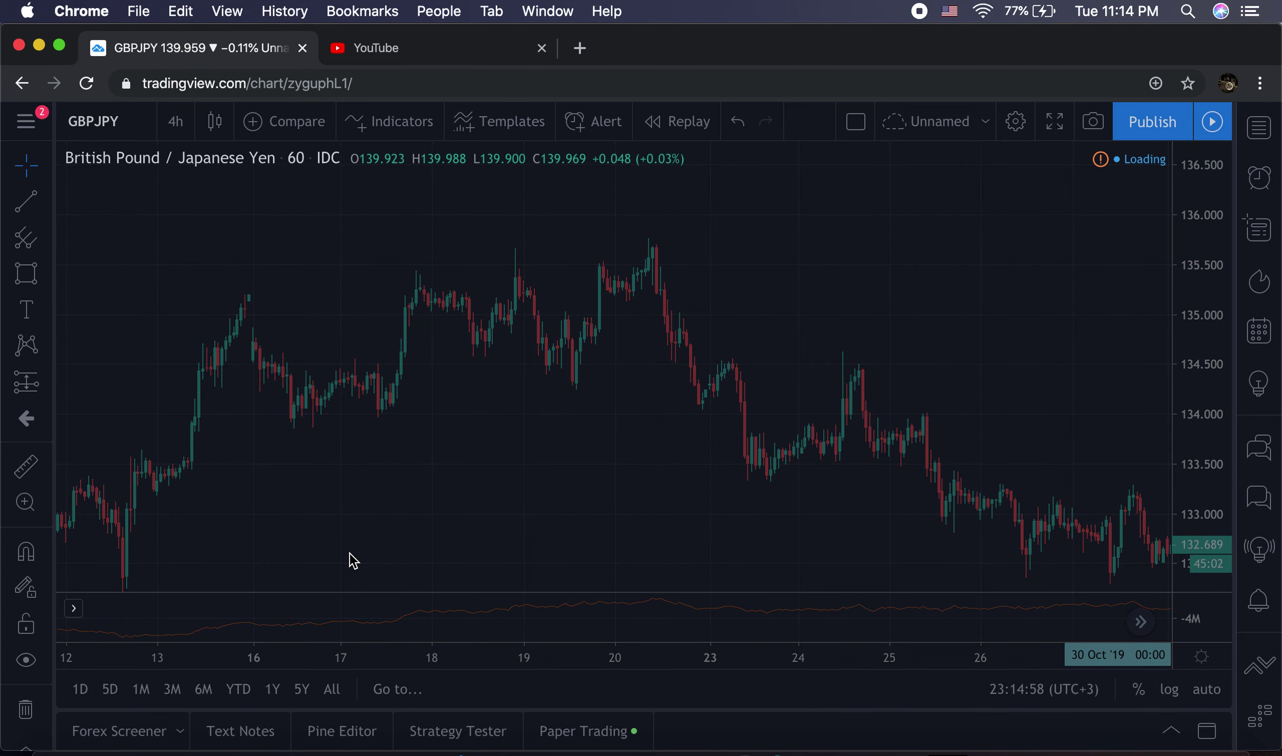
pyautogui.hscroll(-10, 552, 443)
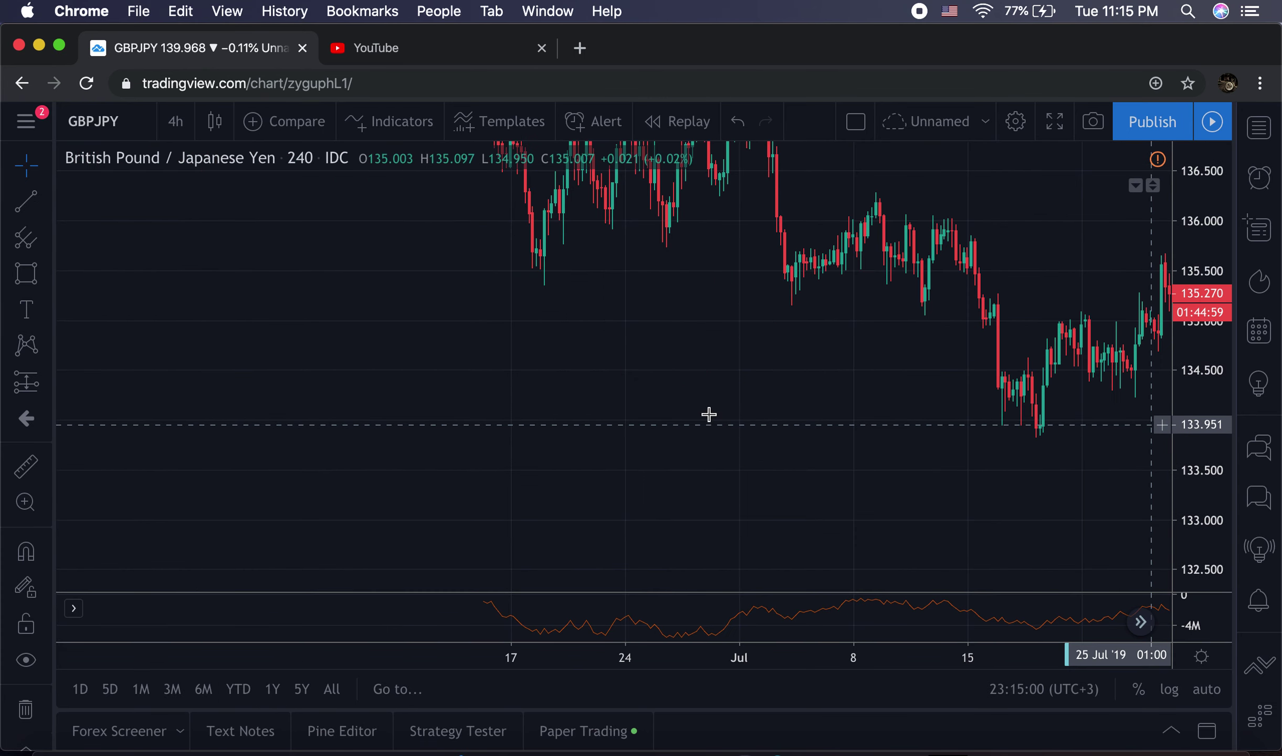
pyautogui.moveTo(1205, 389); pyautogui.dragTo(1218, 490)
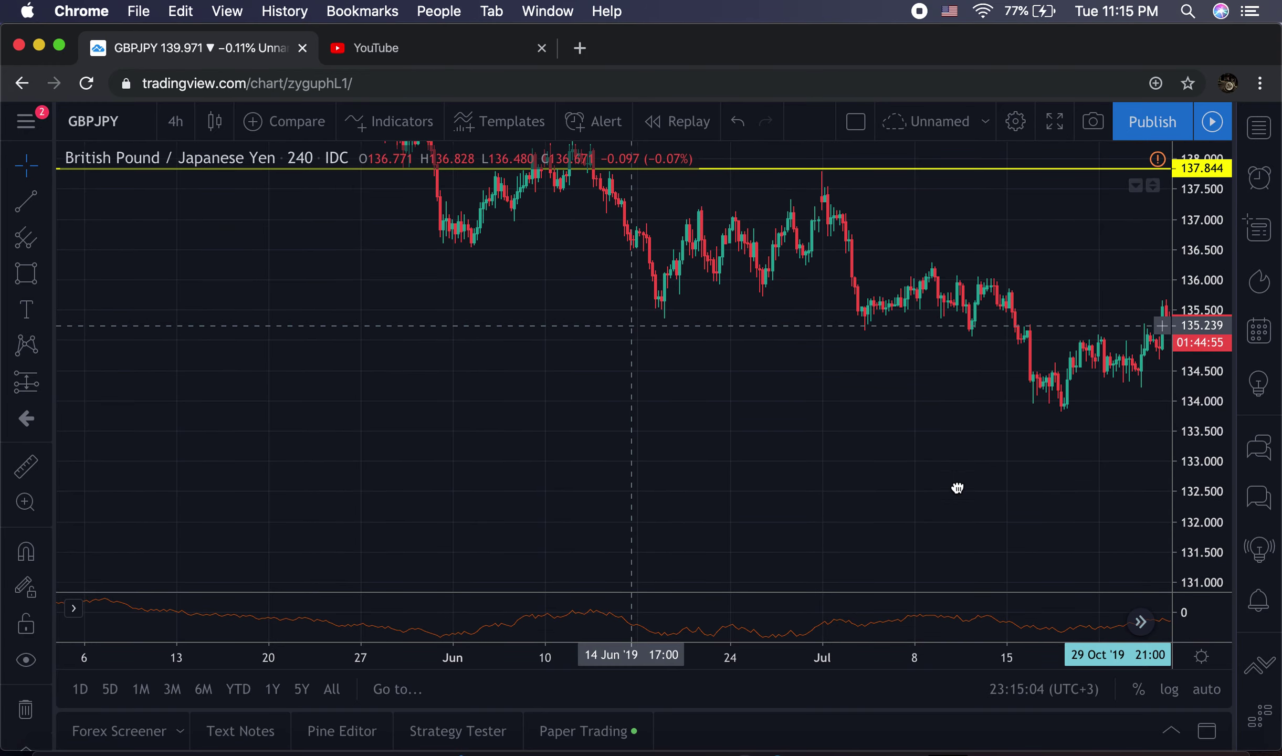
# Bring the yellow and cyan level lines into view and close the advert and upgrade prompt.
pyautogui.hscroll(-15, 856, 459)
pyautogui.scroll(8, 856, 459)
pyautogui.moveTo(749, 413); pyautogui.dragTo(535, 426)
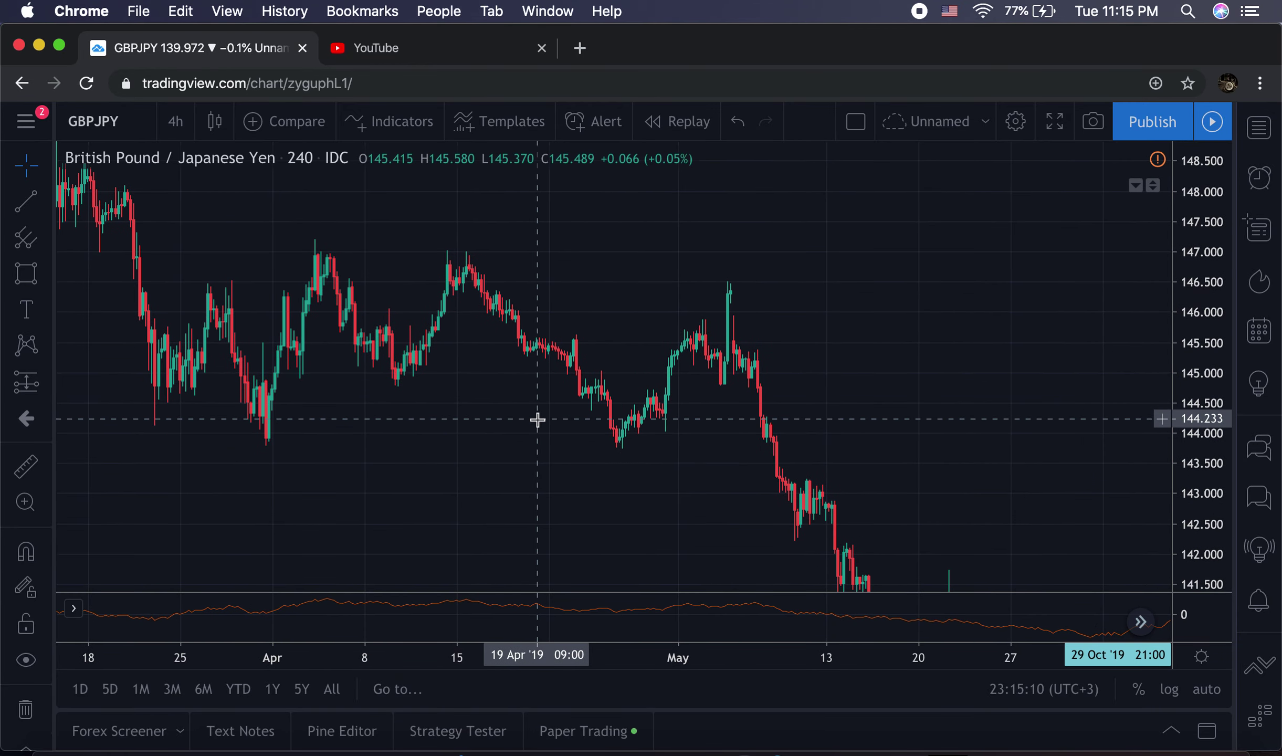
pyautogui.moveTo(707, 501); pyautogui.dragTo(1001, 486)
pyautogui.moveTo(715, 558); pyautogui.dragTo(898, 375)
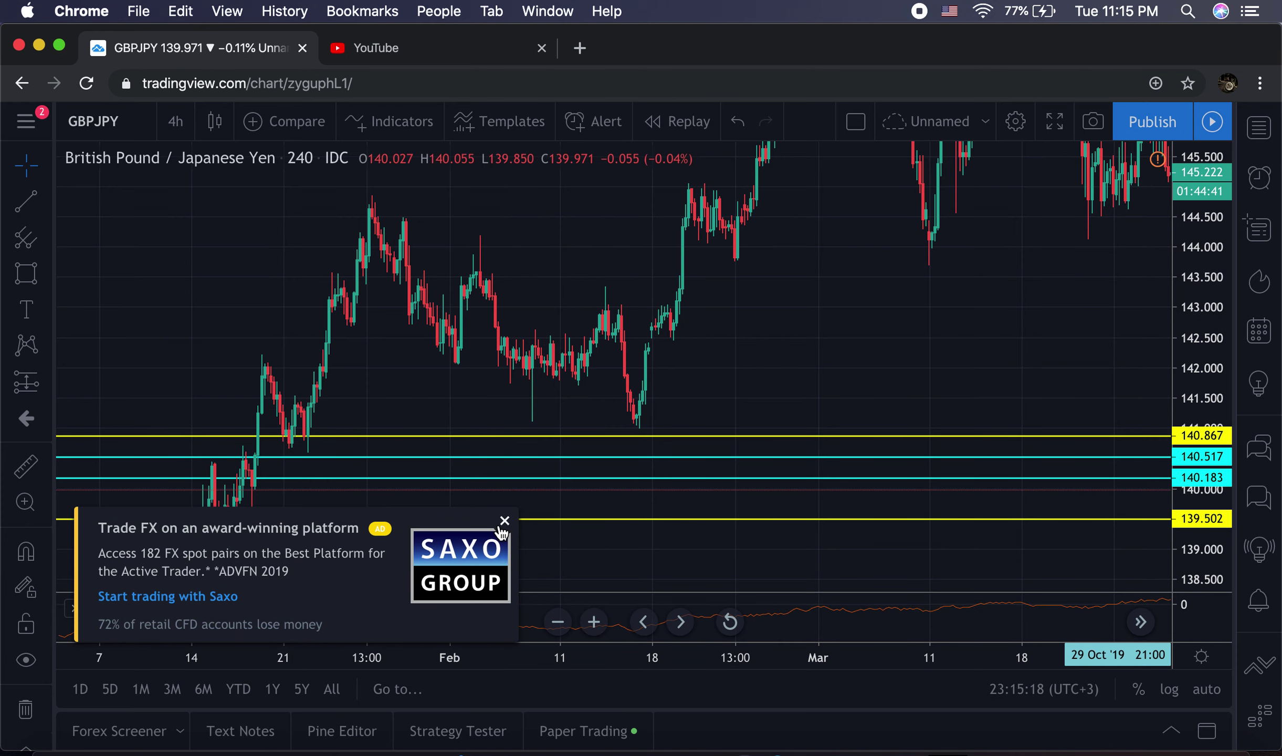
pyautogui.click(503, 525)
pyautogui.click(458, 582)
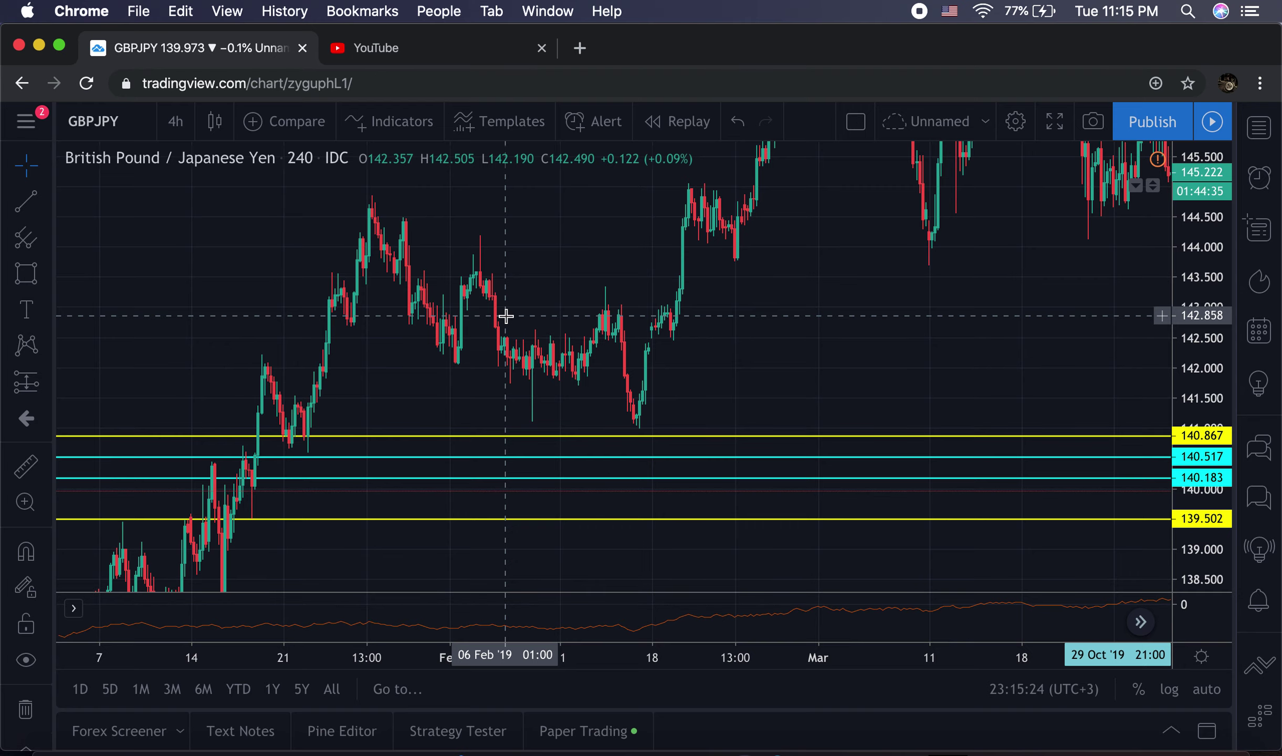
# Pan the 4h chart back to the October–December 2018 candles, roughly 142.7–149.4.
pyautogui.moveTo(392, 407); pyautogui.dragTo(740, 376)
pyautogui.hscroll(-10, 644, 478)
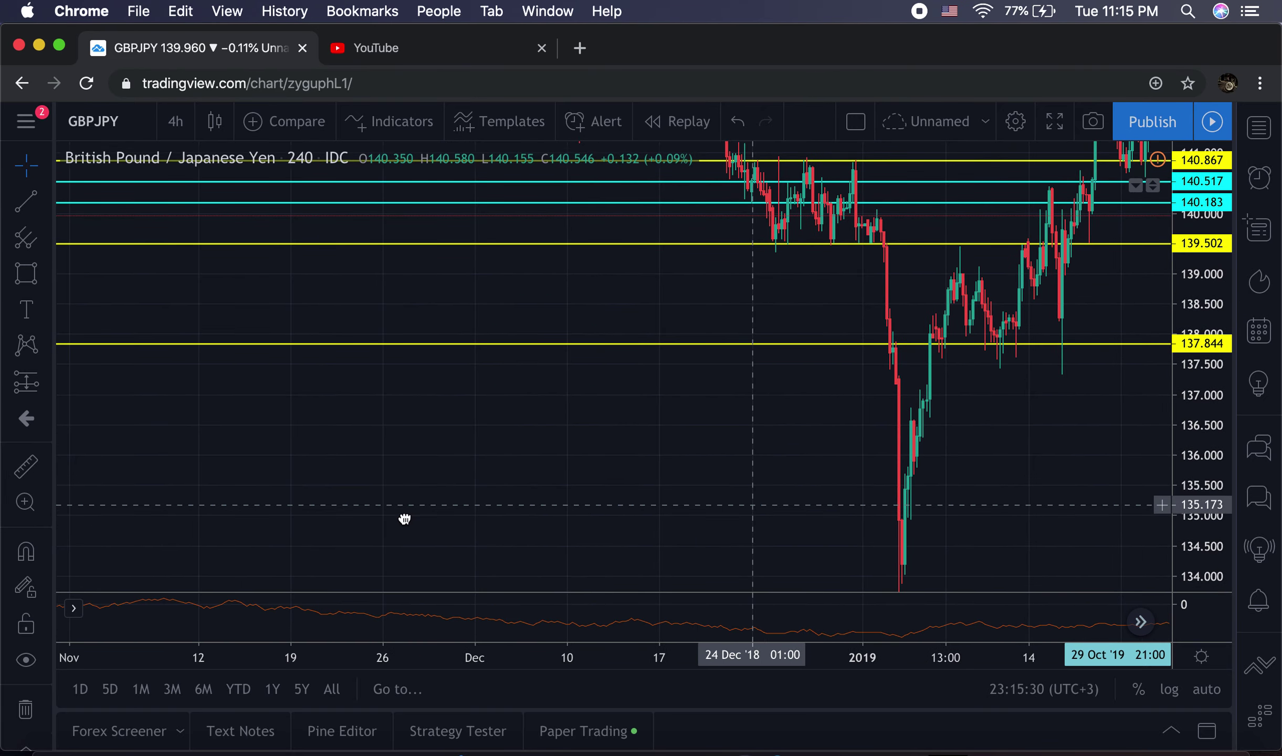
pyautogui.hscroll(10, 409, 519)
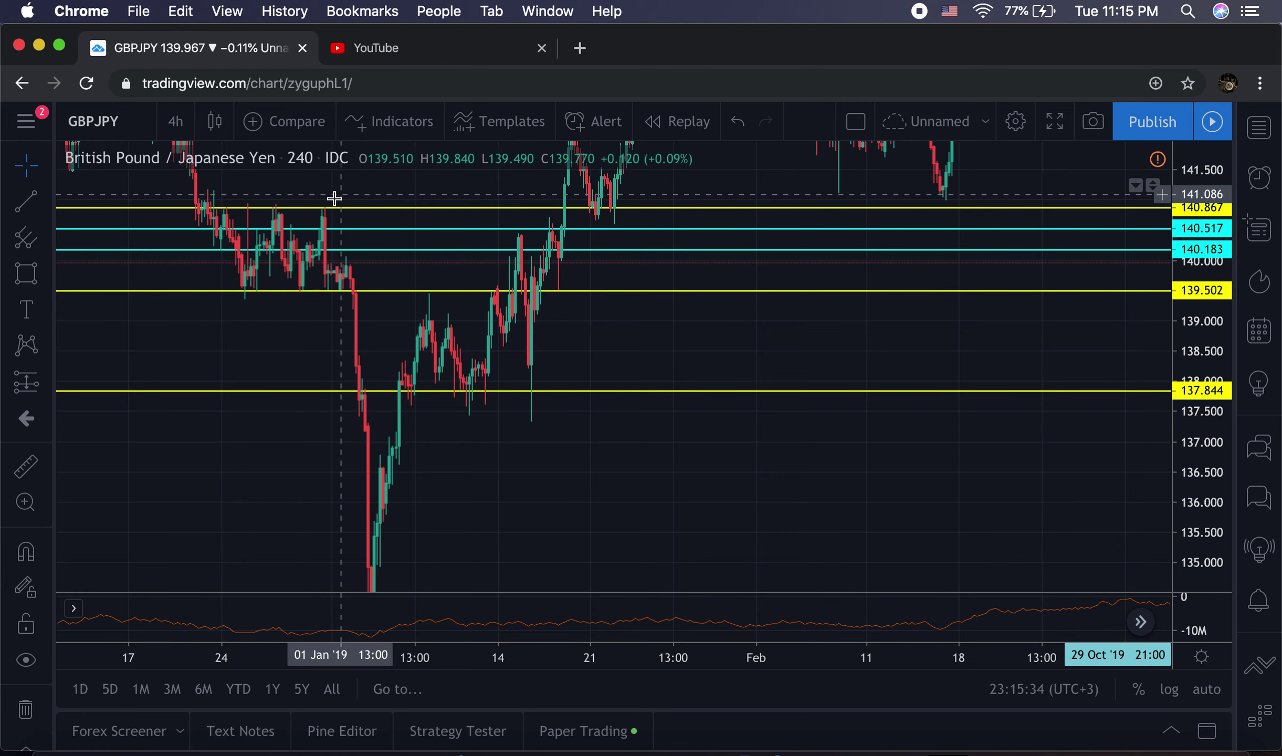
pyautogui.moveTo(451, 488); pyautogui.dragTo(515, 455)
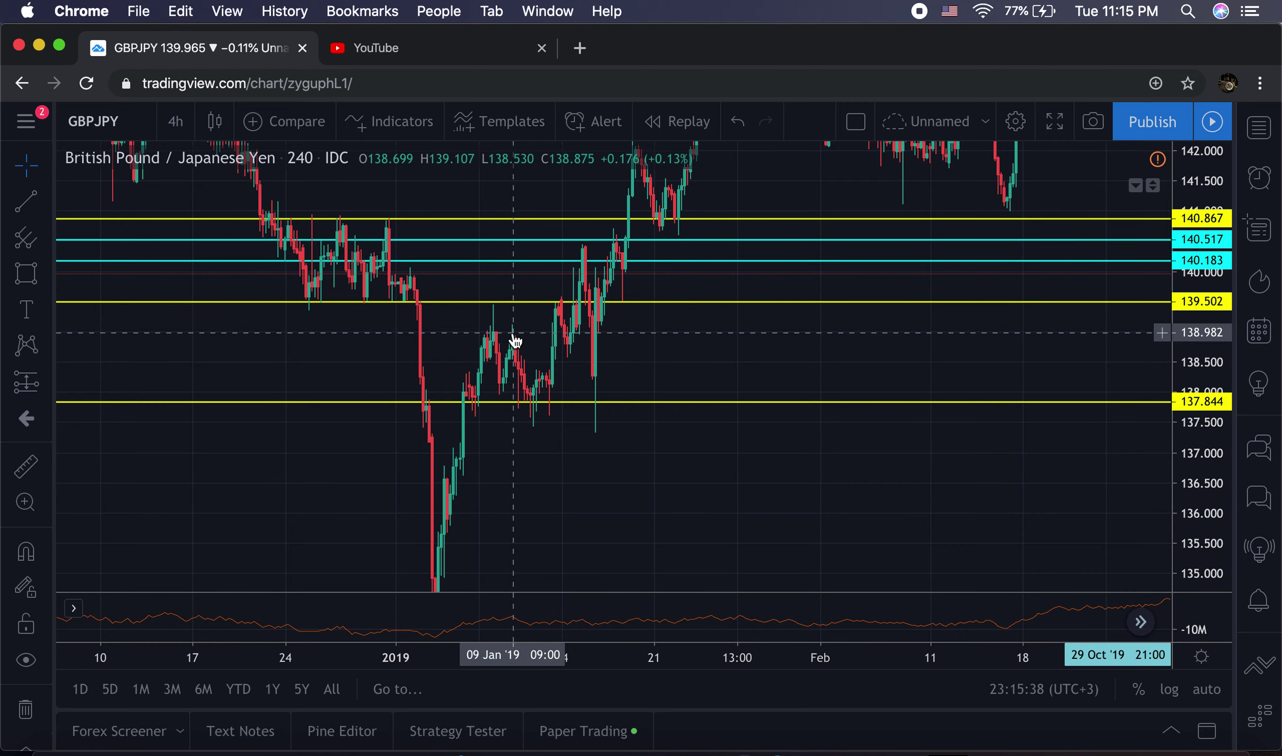
pyautogui.moveTo(692, 464); pyautogui.dragTo(372, 356)
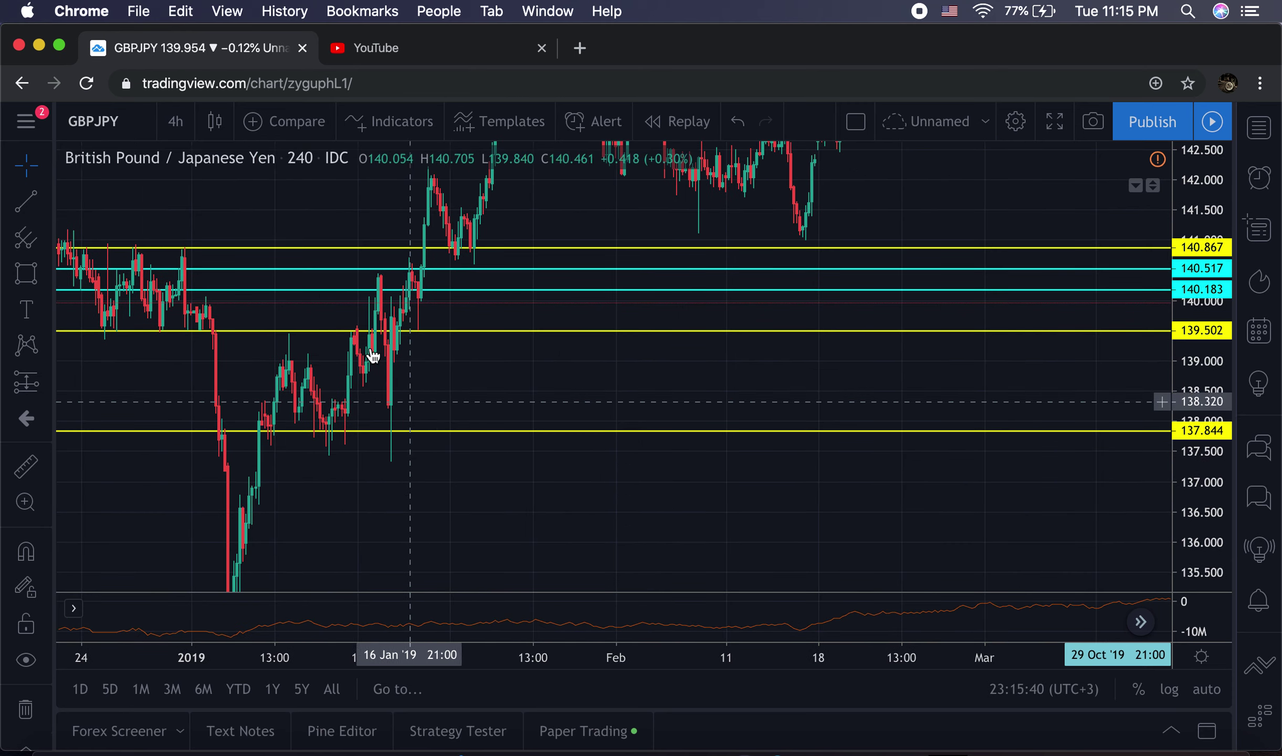
pyautogui.hscroll(-15, 695, 563)
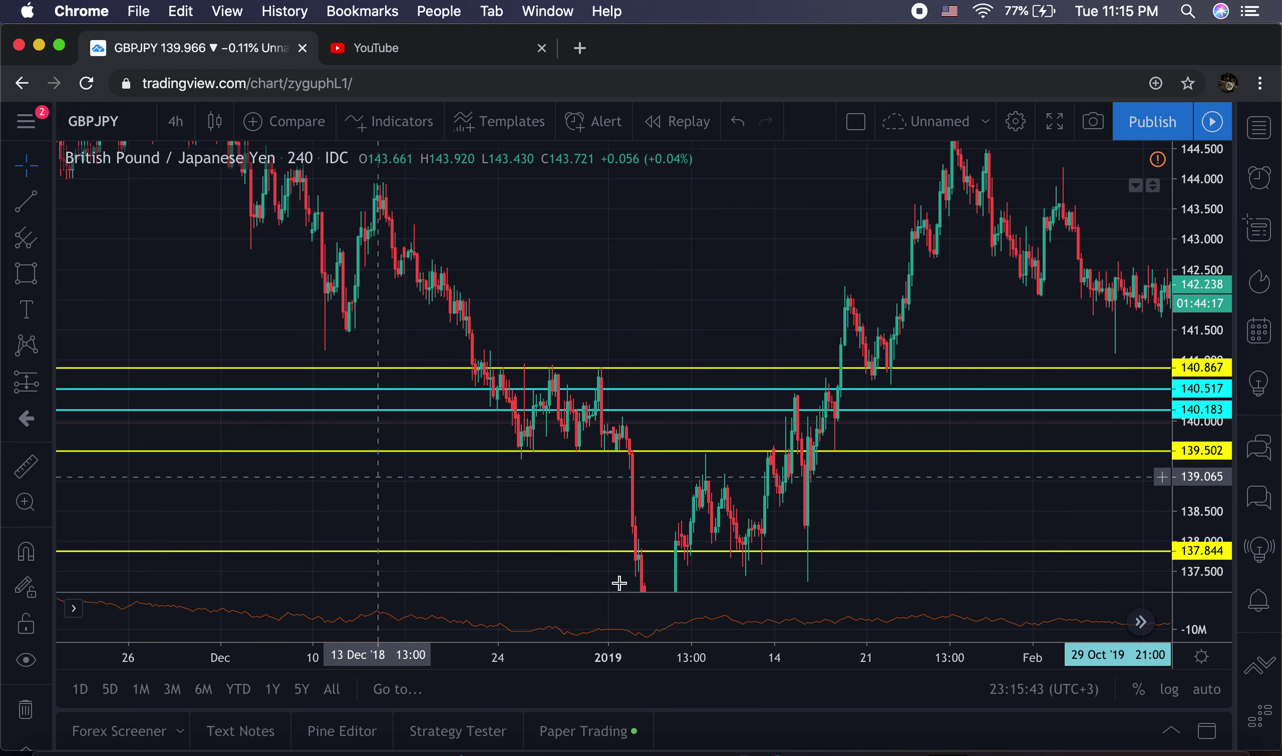
pyautogui.hscroll(-10, 427, 329)
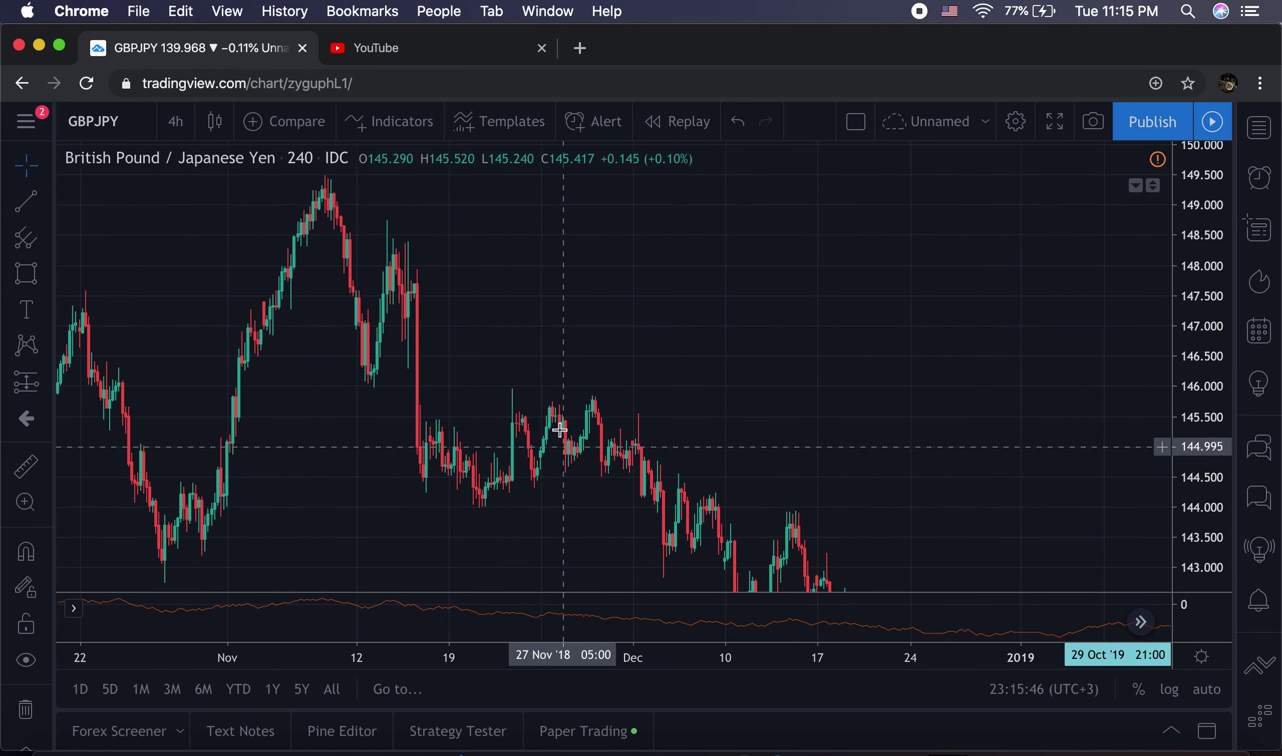
# Scroll back to the August 2018 lows at 140.867 and 140.517, then return to the latest bars.
pyautogui.hscroll(-10, 767, 584)
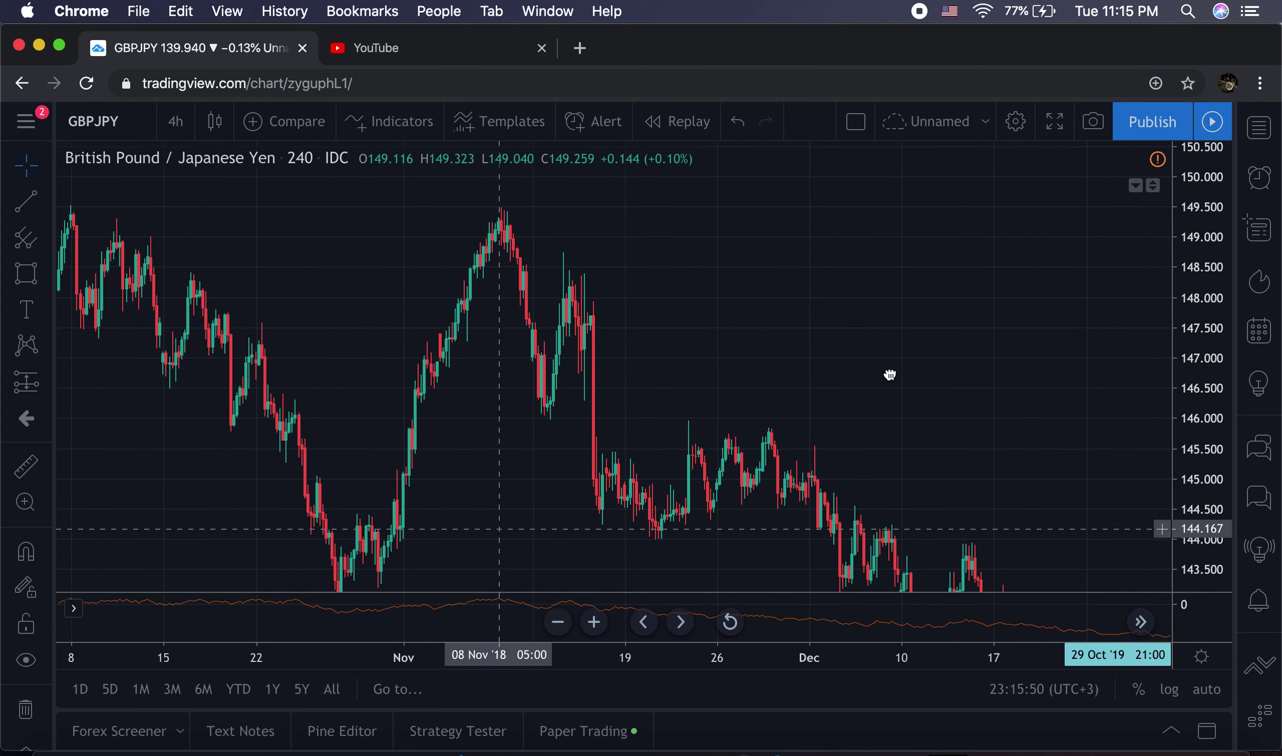
pyautogui.hscroll(-15, 889, 375)
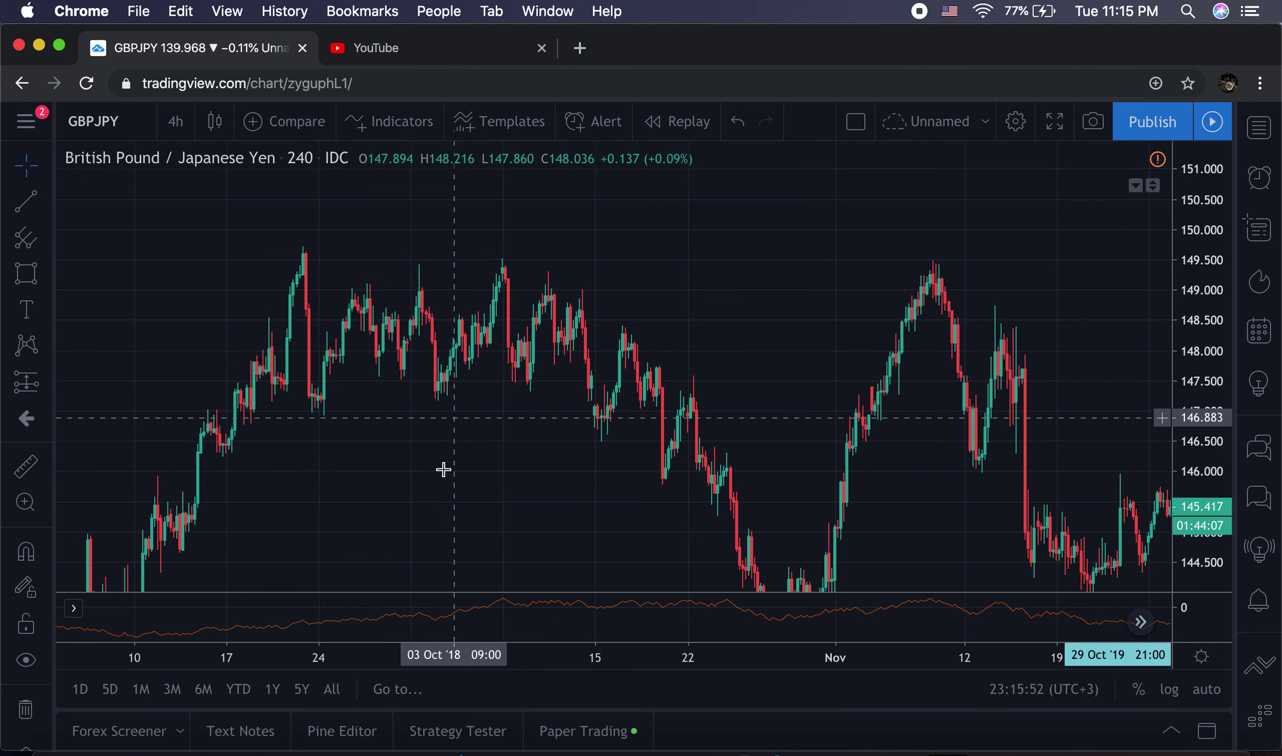
pyautogui.hscroll(-2, 437, 467)
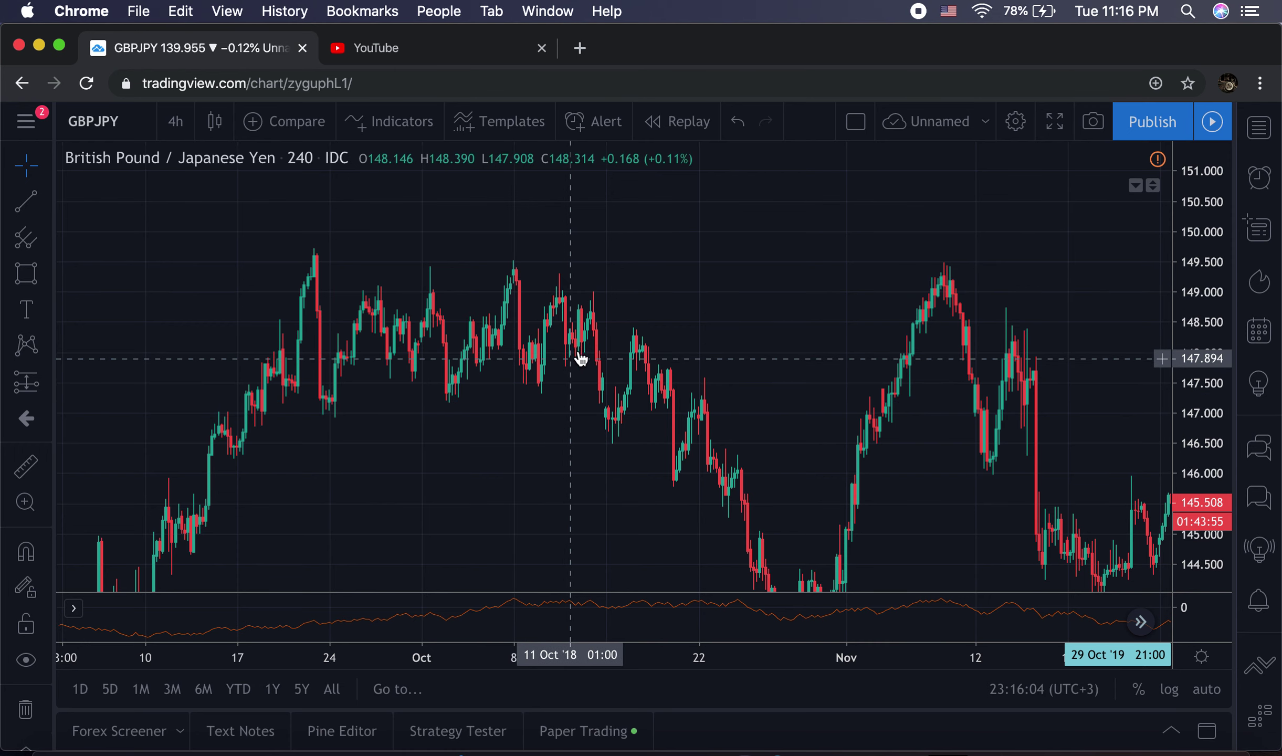
pyautogui.moveTo(415, 520); pyautogui.dragTo(848, 315)
pyautogui.hscroll(-5, 690, 429)
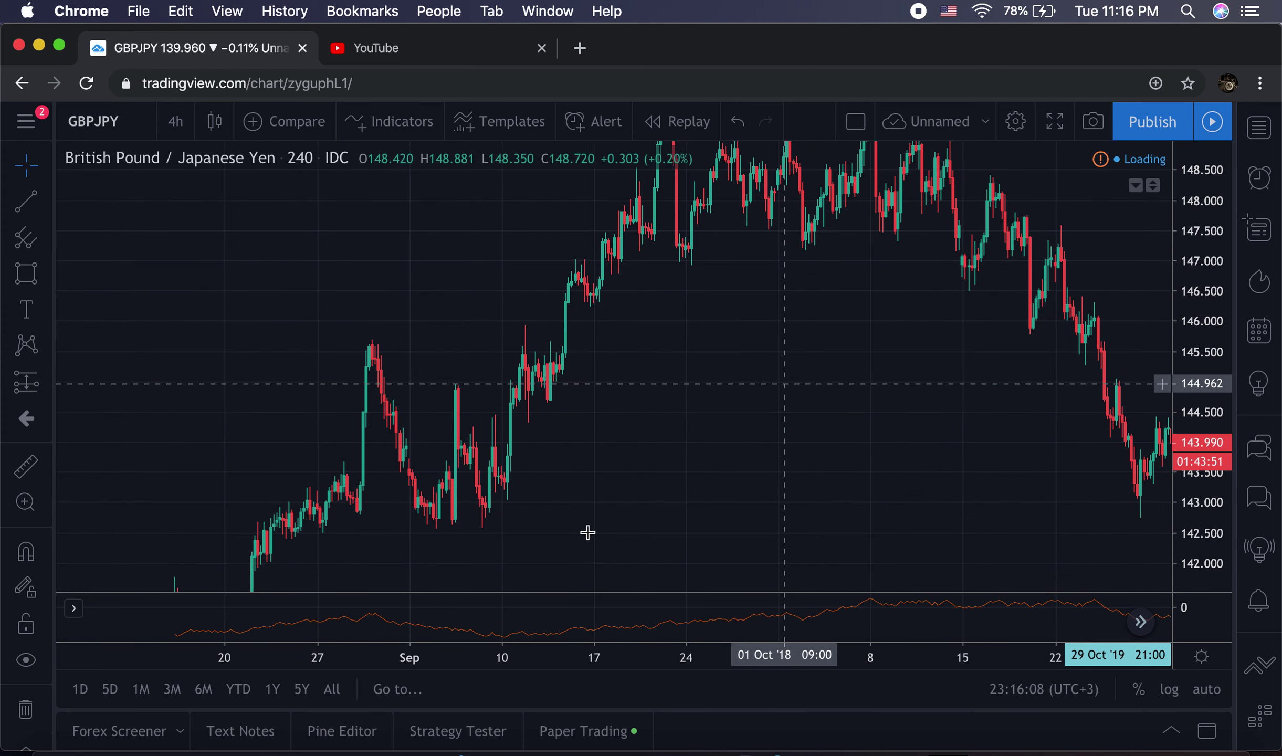
pyautogui.hscroll(-2, 830, 303)
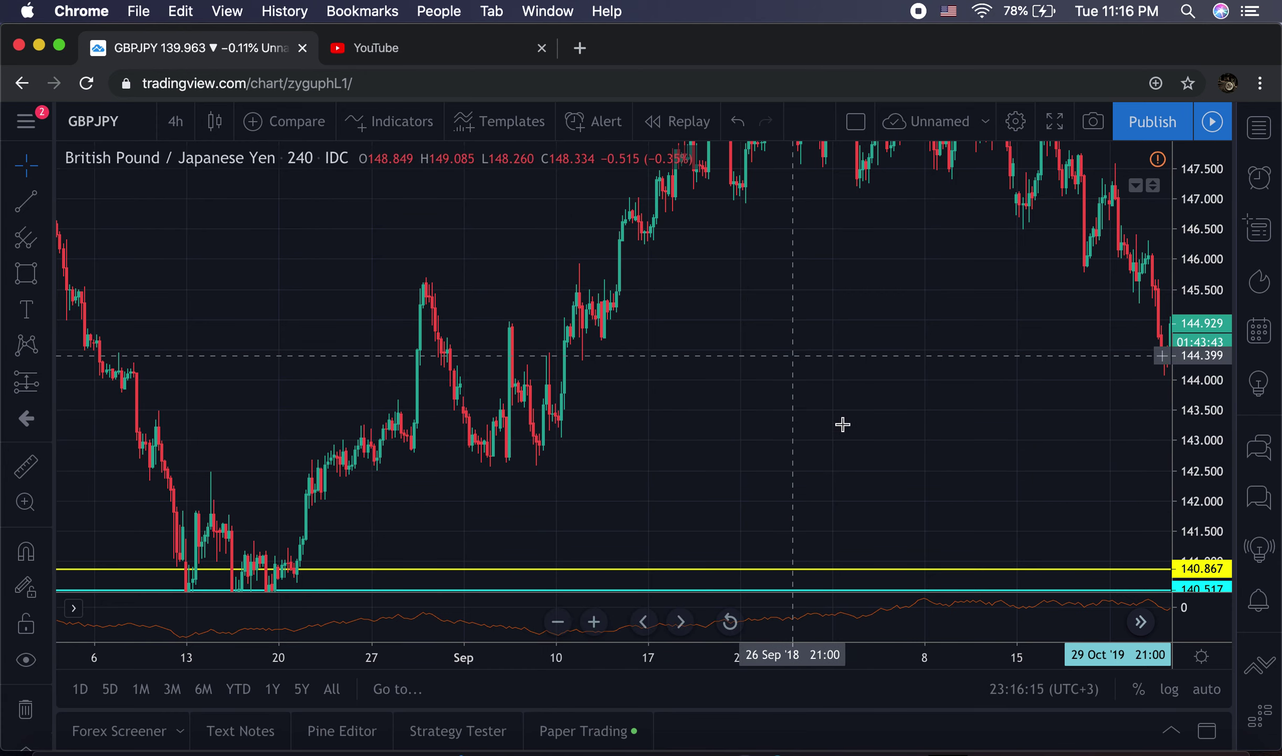
pyautogui.hscroll(-5, 866, 342)
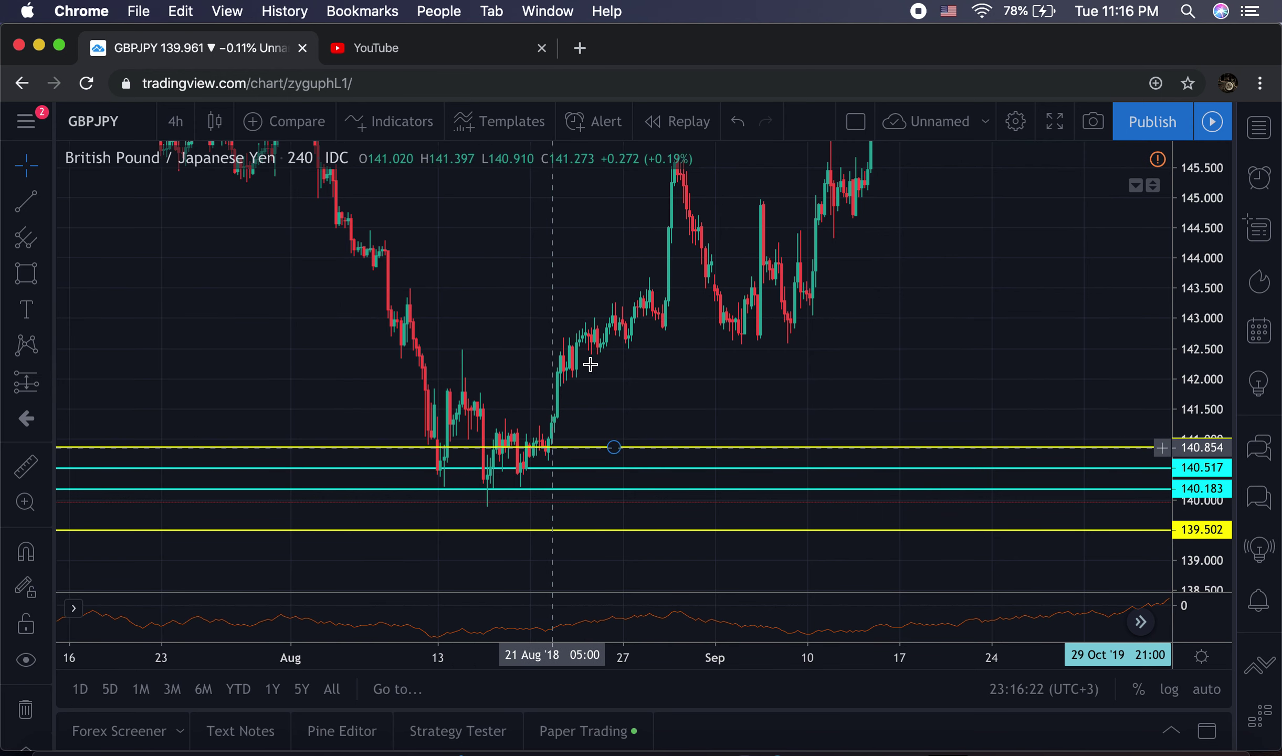
pyautogui.hscroll(-5, 644, 484)
pyautogui.hscroll(-2, 644, 484)
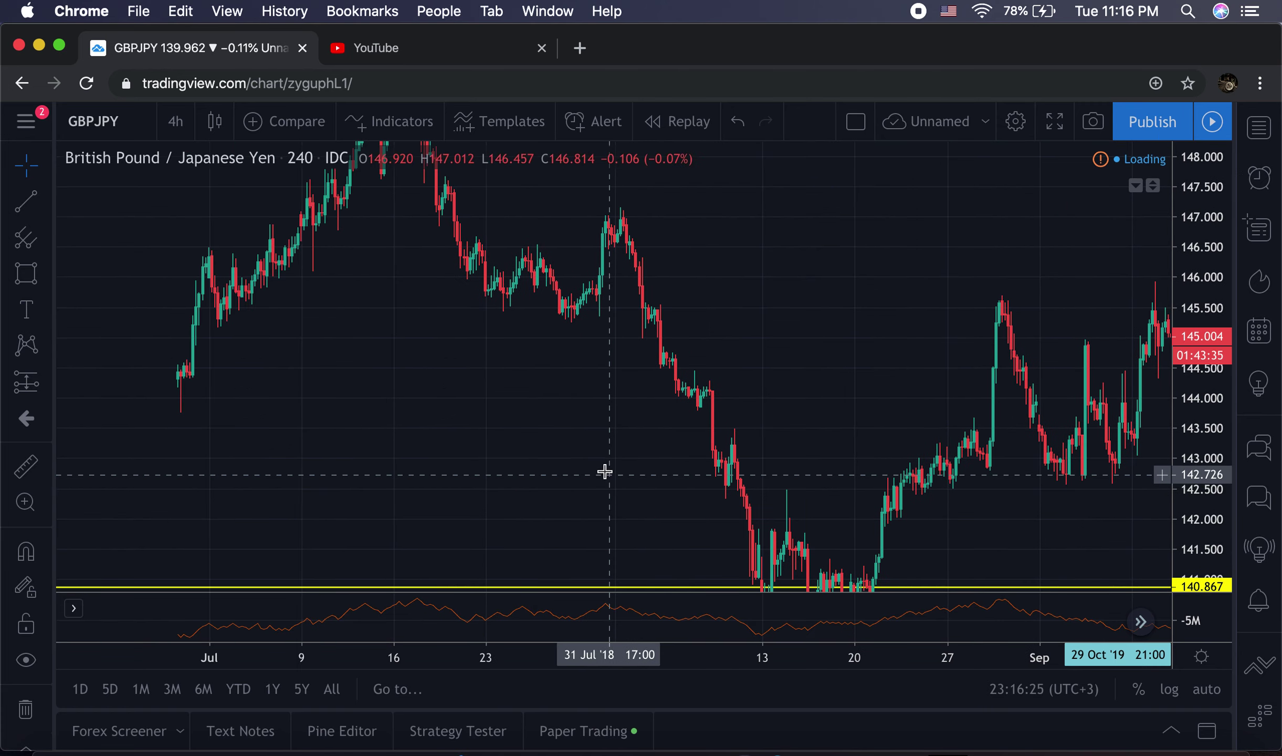
pyautogui.hscroll(7, 564, 378)
pyautogui.click(1141, 623)
# Switch GBPJPY to 15-minute candles and spread the price levels apart vertically.
pyautogui.click(175, 122)
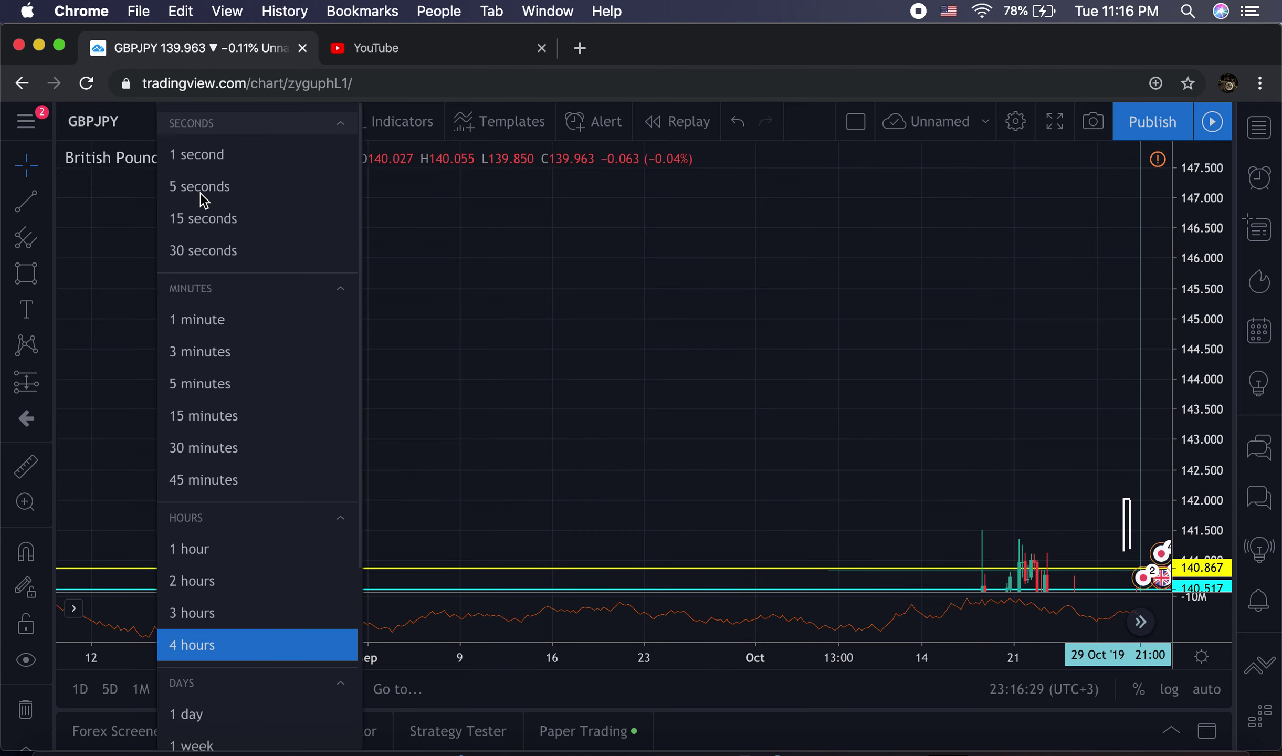
pyautogui.click(266, 417)
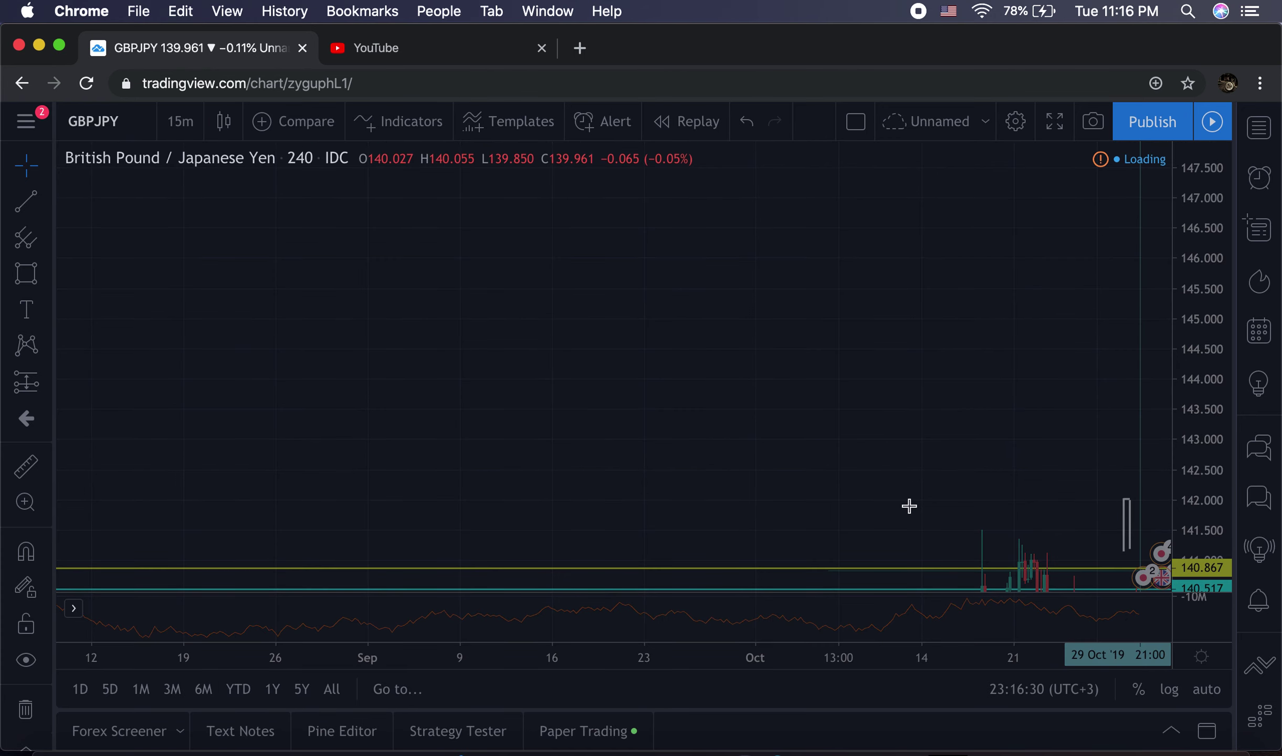
pyautogui.hscroll(6, 924, 504)
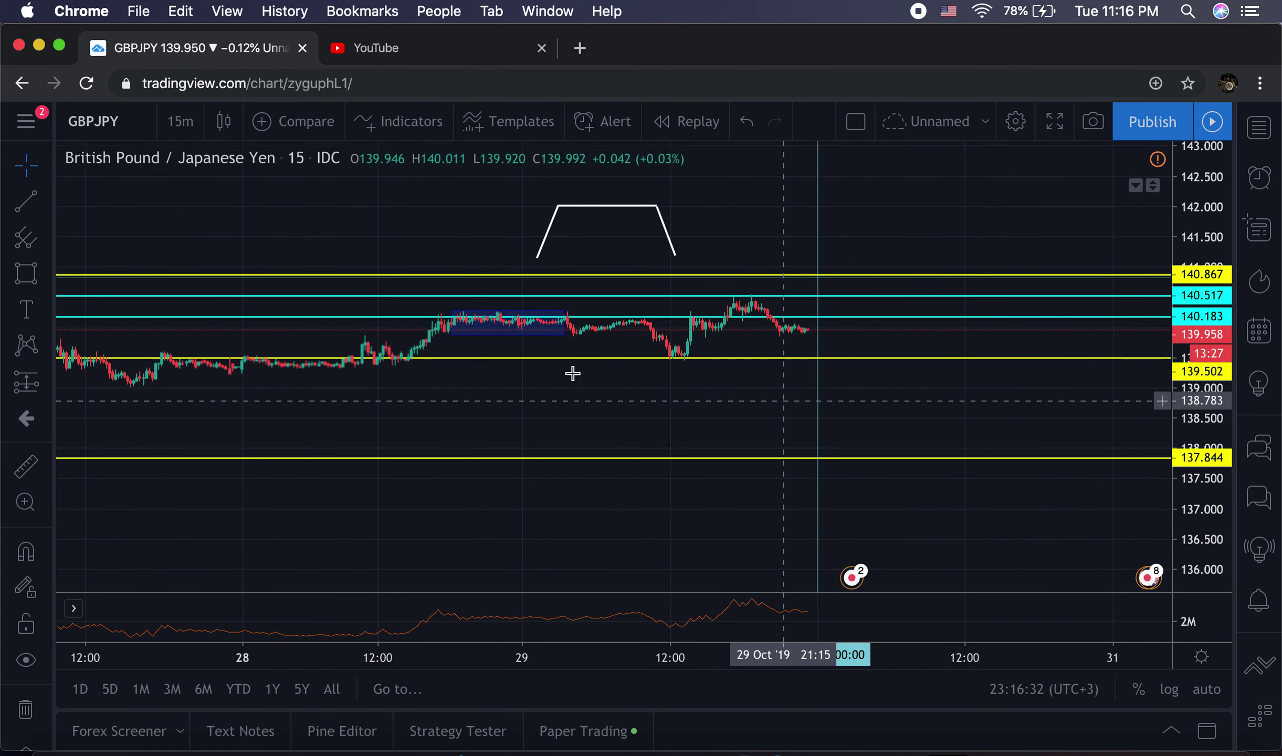
pyautogui.moveTo(572, 373); pyautogui.dragTo(436, 344)
pyautogui.moveTo(1205, 392); pyautogui.dragTo(1205, 357)
# Move the vertical marker to 29 Oct 16:00 and frame the 140.183–139.502 range box.
pyautogui.moveTo(690, 420); pyautogui.dragTo(591, 420)
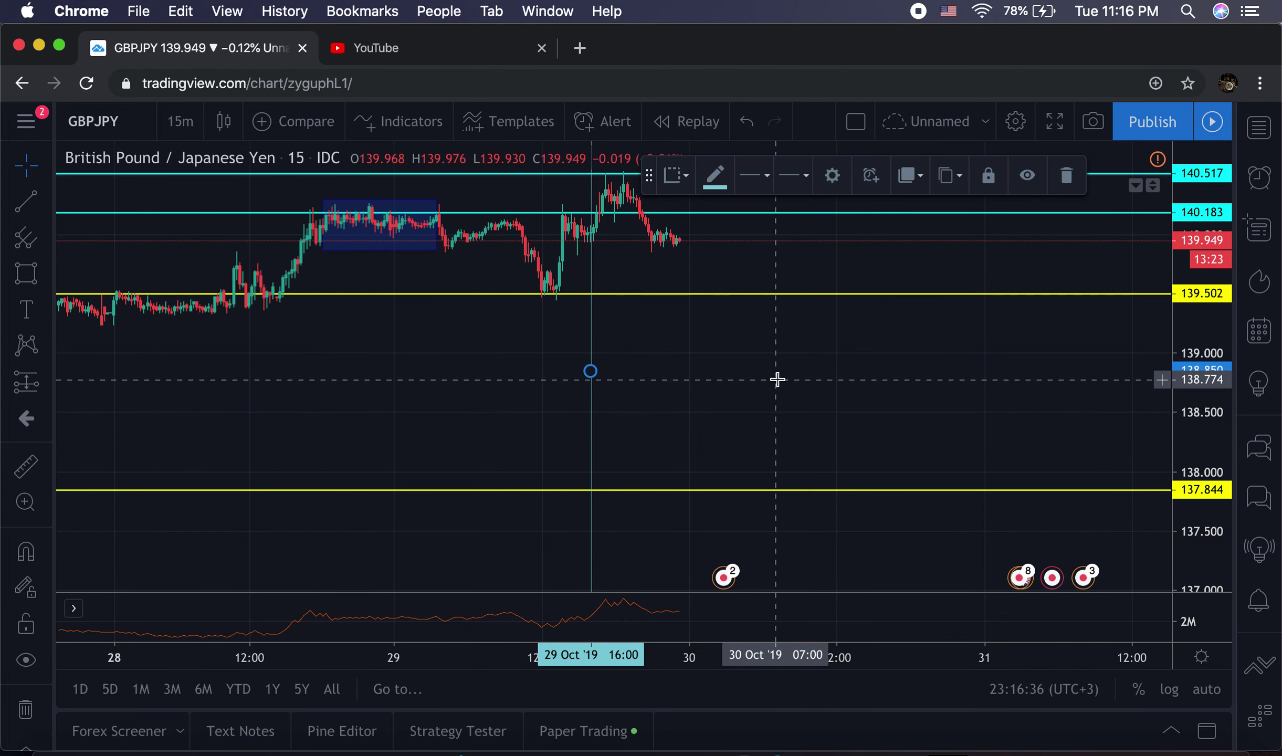
pyautogui.moveTo(776, 379); pyautogui.dragTo(633, 486)
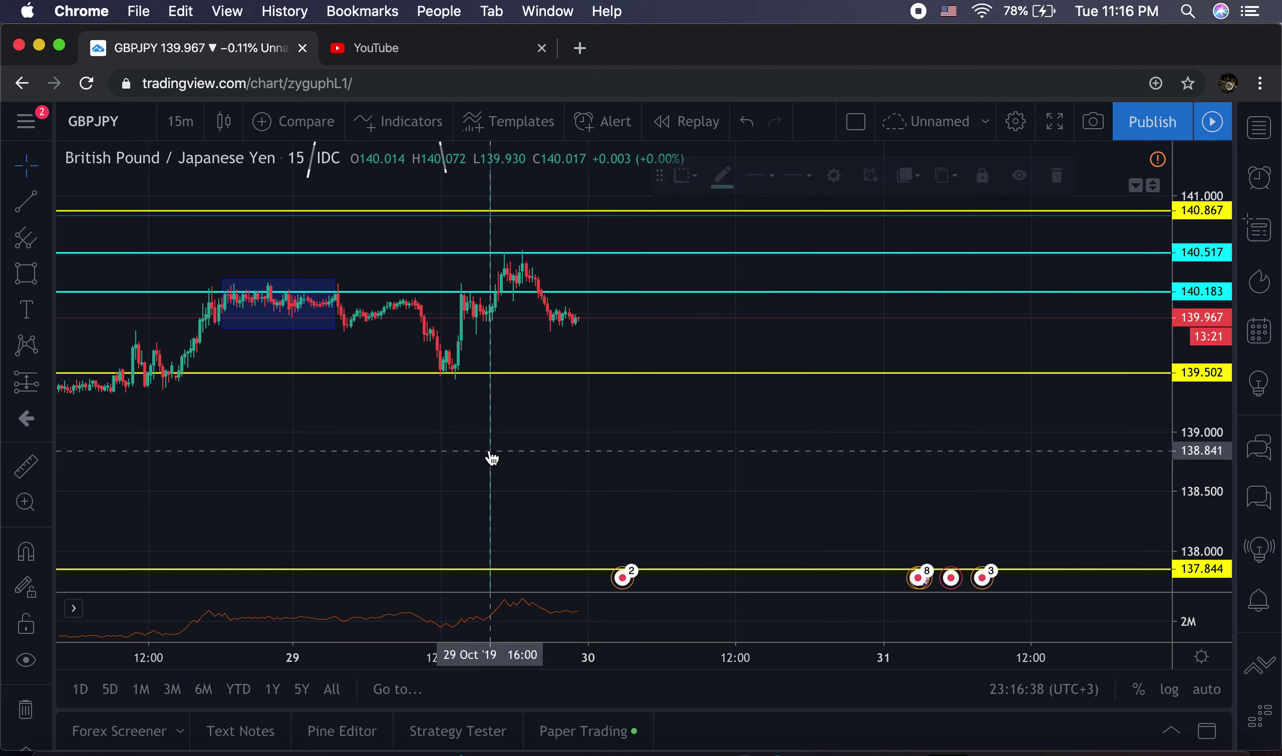
pyautogui.moveTo(1216, 411); pyautogui.dragTo(1216, 388)
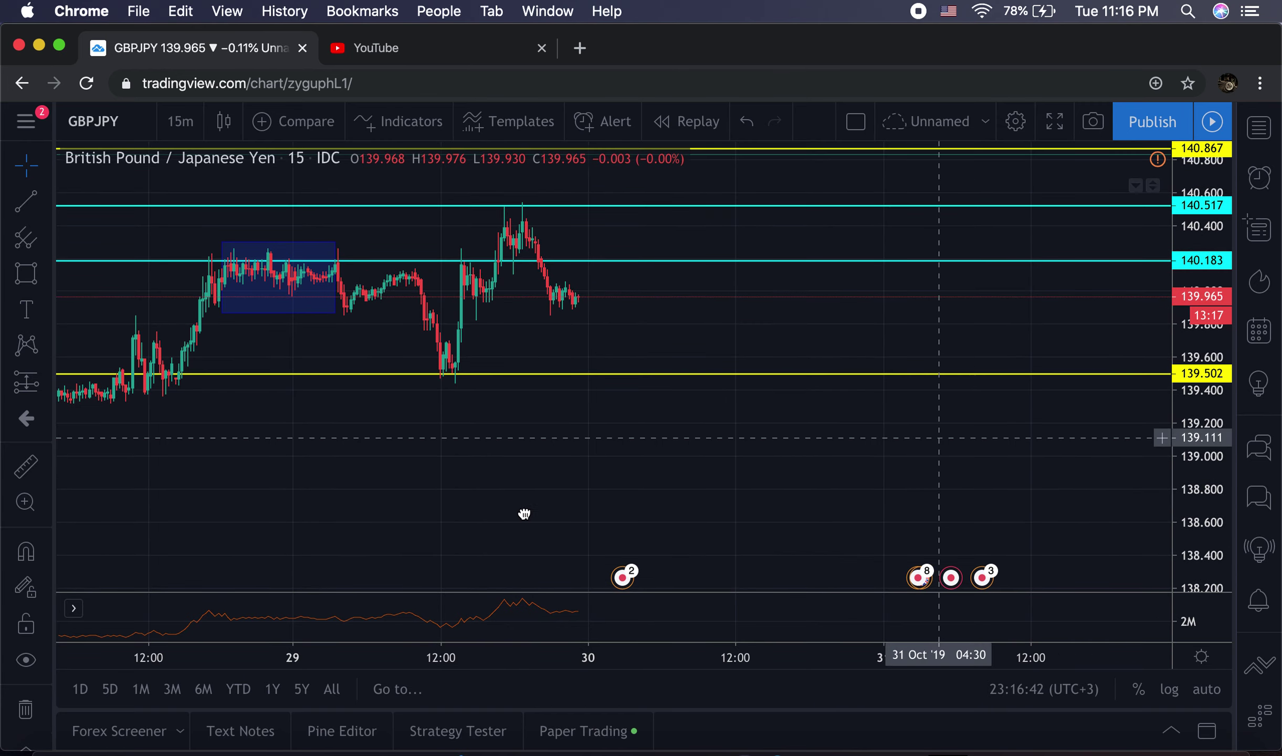
pyautogui.moveTo(524, 514); pyautogui.dragTo(503, 420)
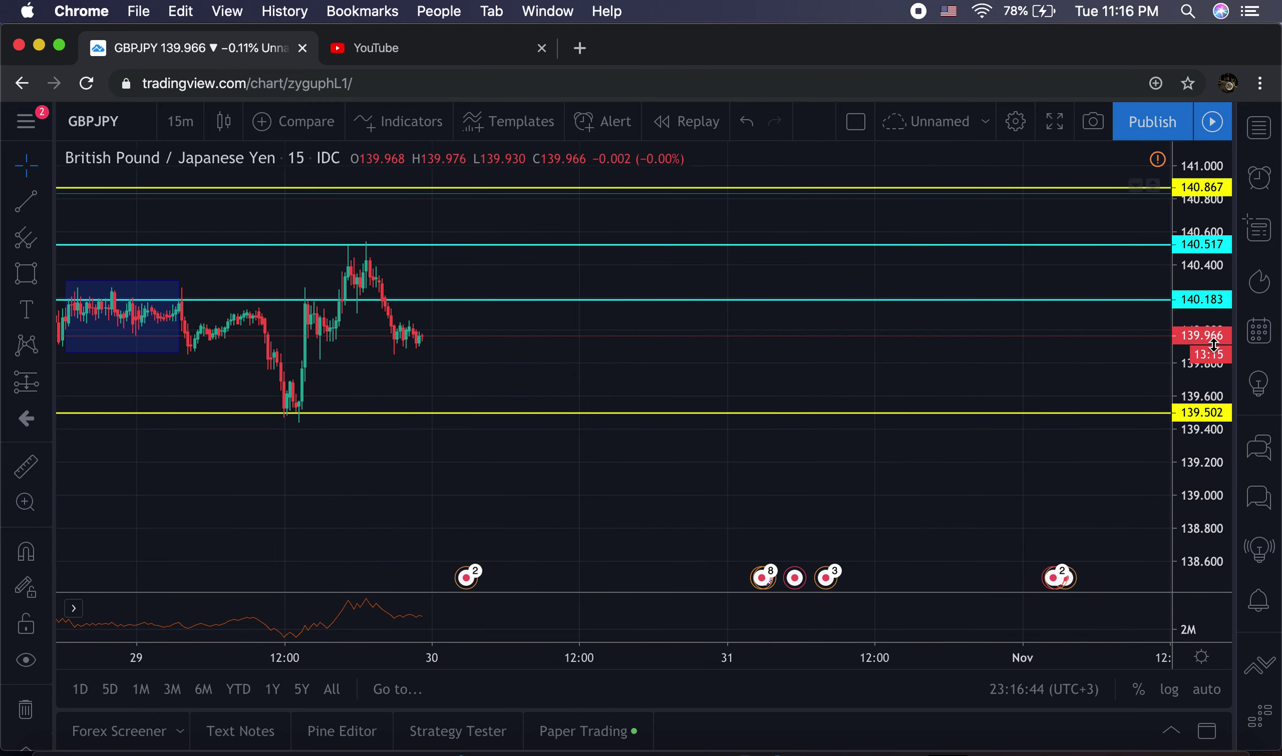
pyautogui.hscroll(-5, 787, 368)
pyautogui.hscroll(5, 436, 363)
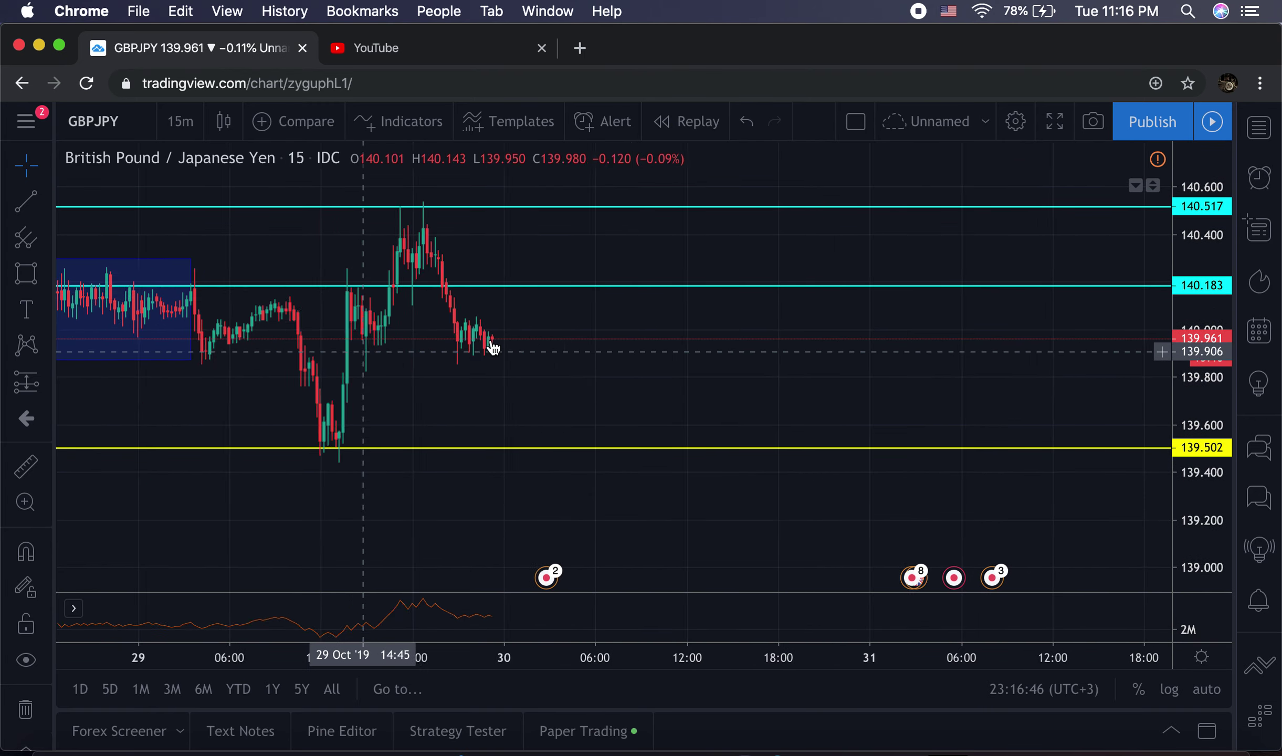
pyautogui.hscroll(-5, 930, 380)
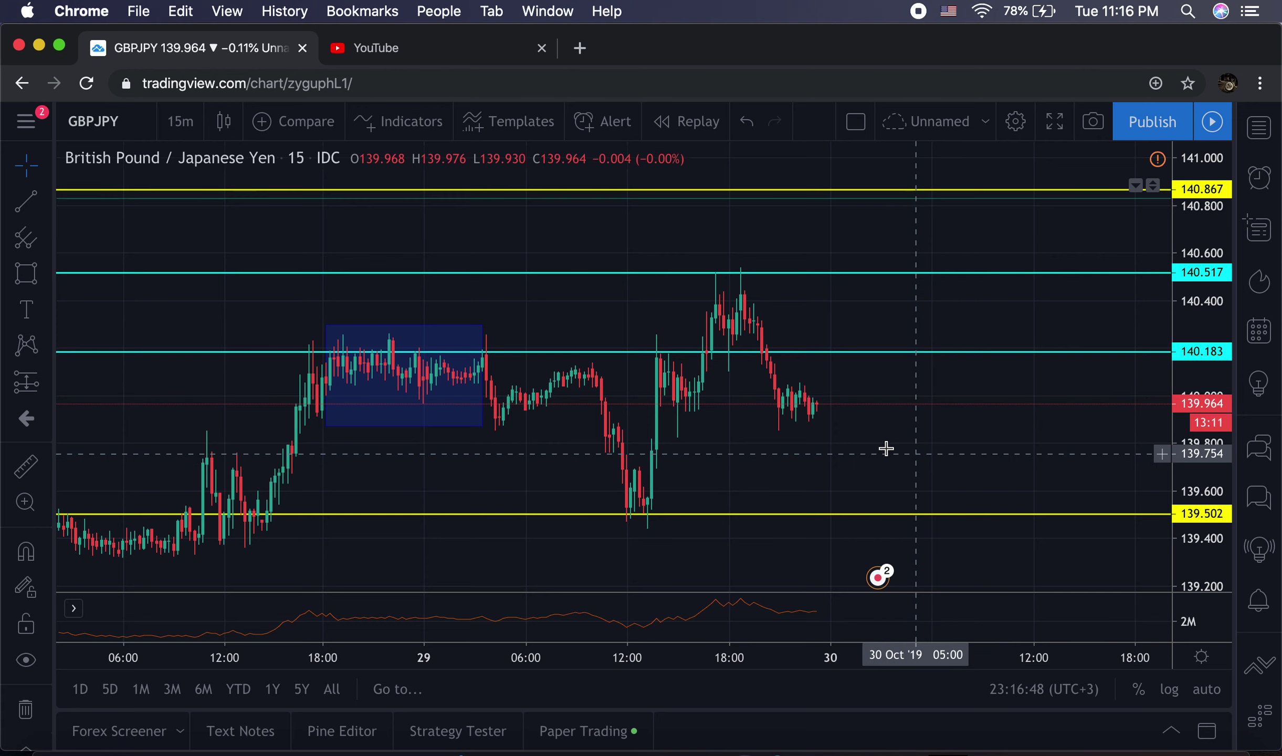
pyautogui.moveTo(887, 450); pyautogui.dragTo(764, 366)
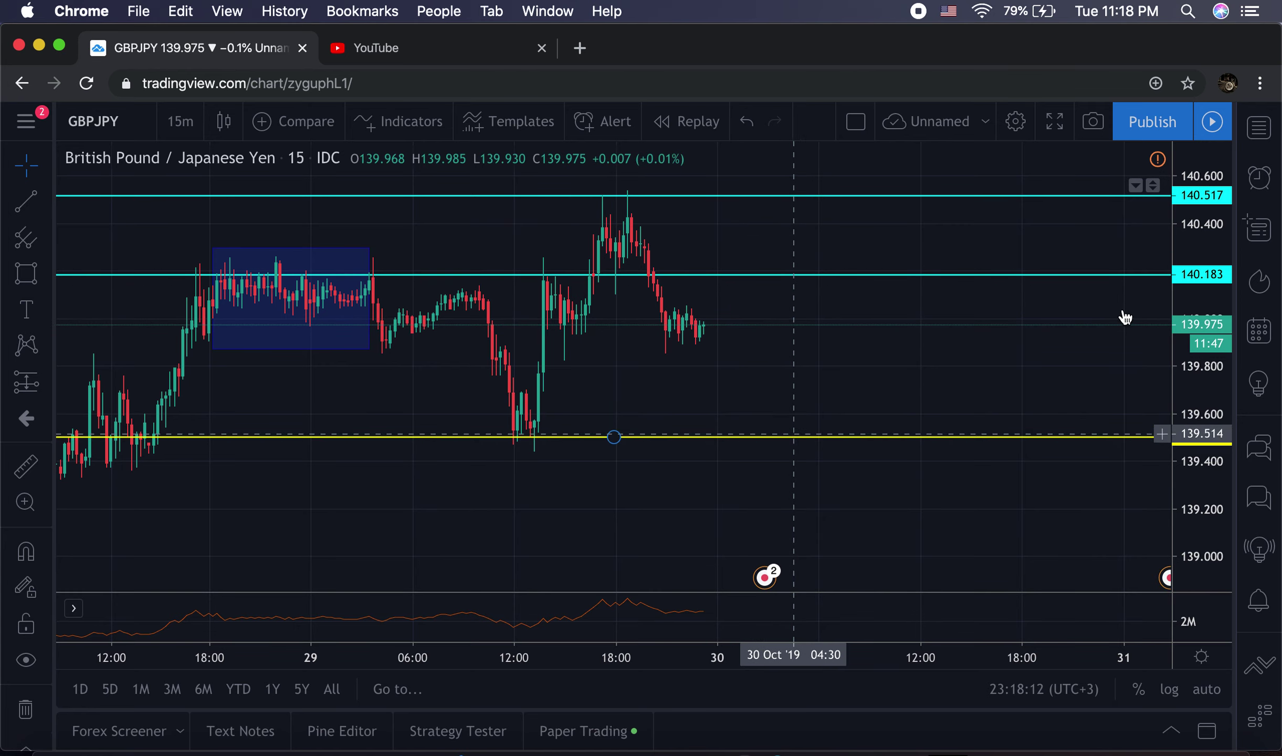
pyautogui.moveTo(1202, 399)
pyautogui.mouseDown()
pyautogui.moveTo(1202, 432)
pyautogui.moveTo(1202, 420)
pyautogui.mouseUp()
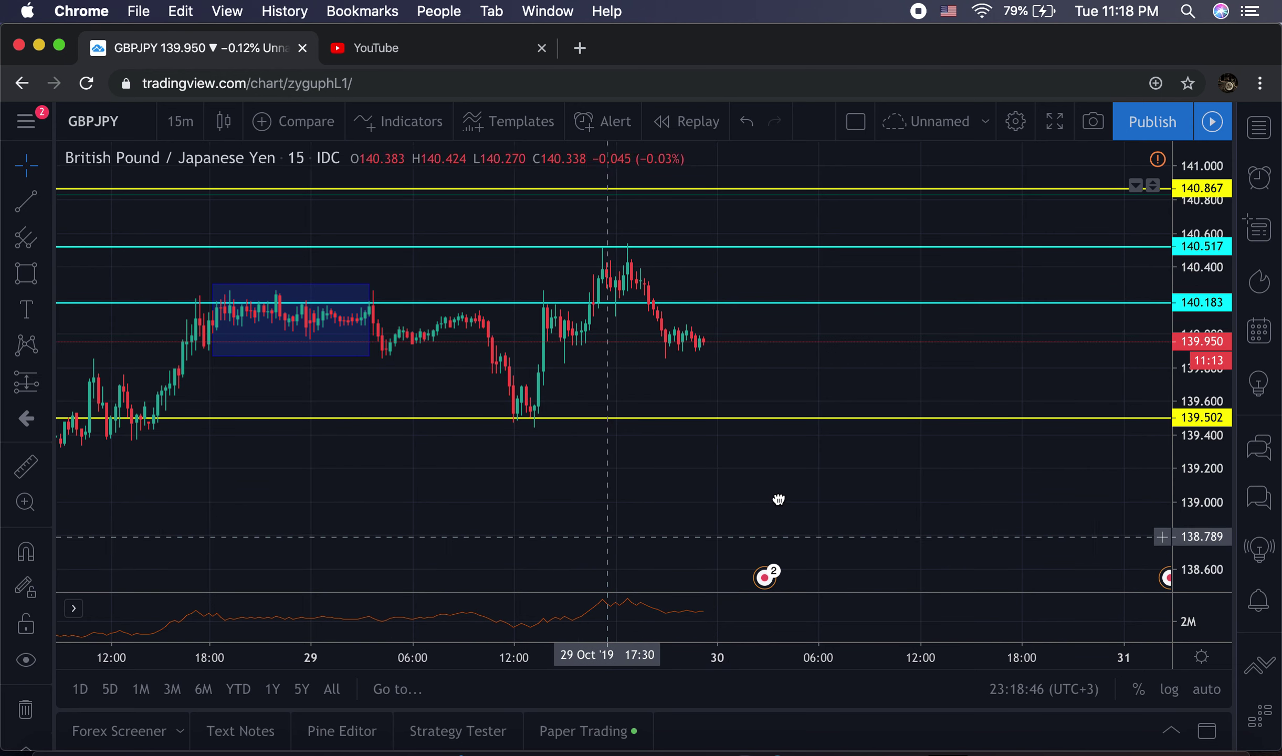
pyautogui.moveTo(779, 499); pyautogui.dragTo(767, 490)
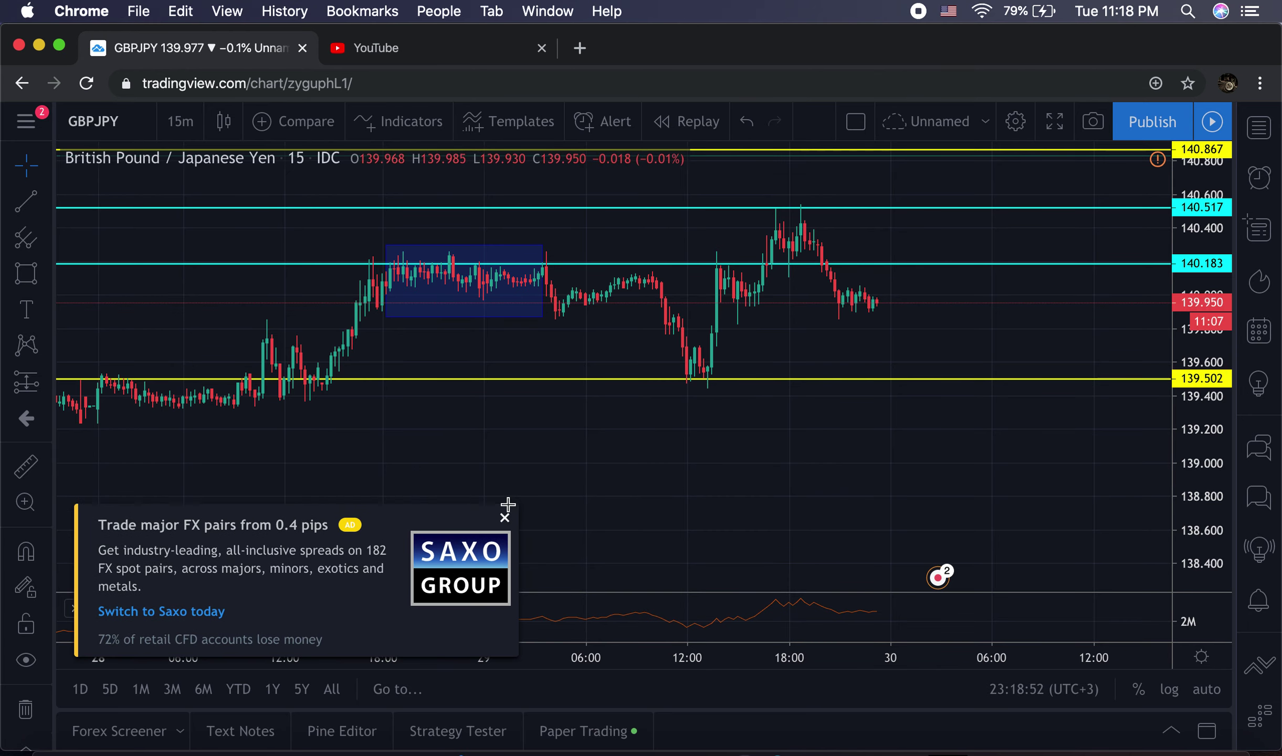
pyautogui.click(505, 517)
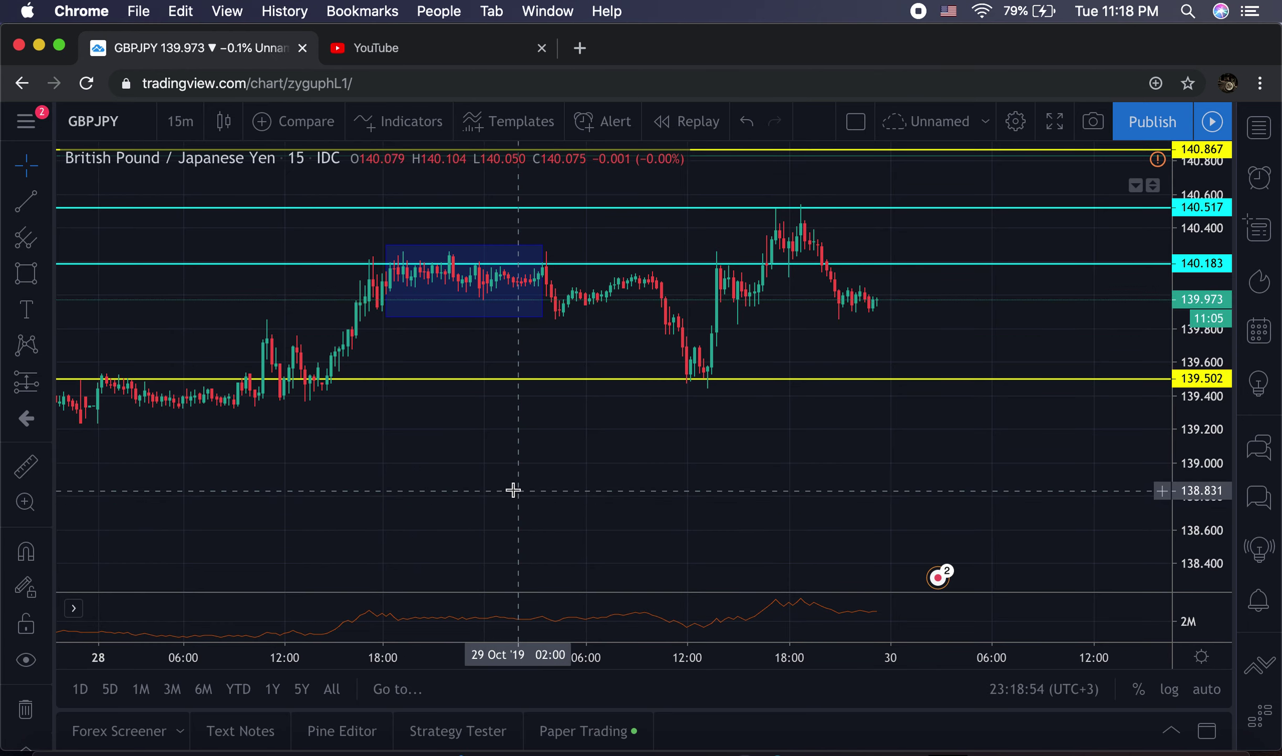